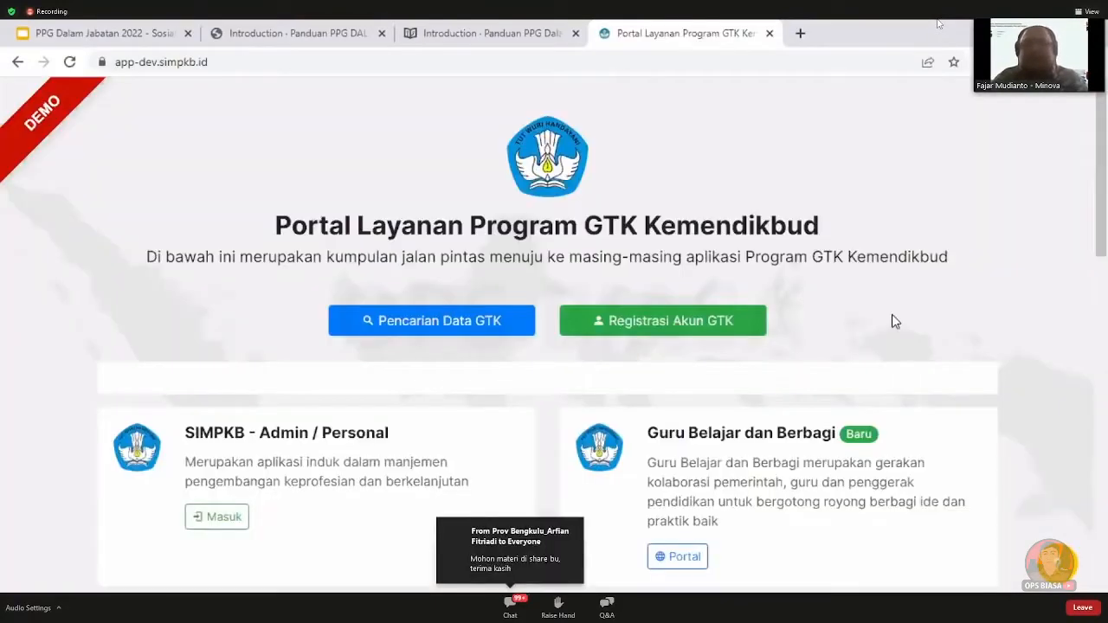
pyautogui.scroll(-2, 895, 321)
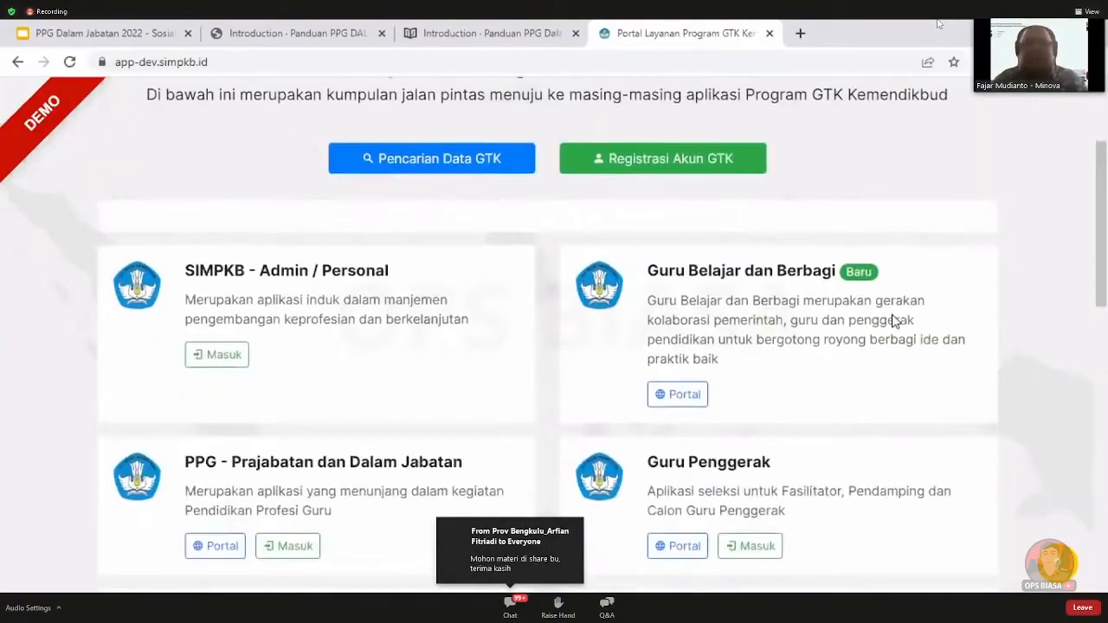
pyautogui.scroll(-2, 895, 321)
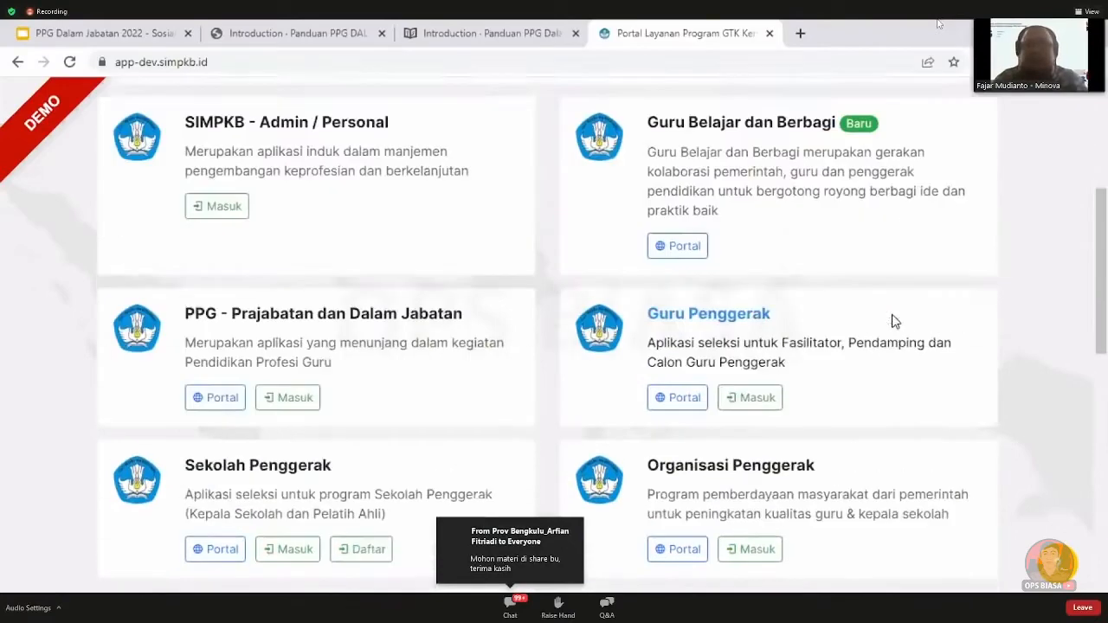
pyautogui.scroll(2, 893, 320)
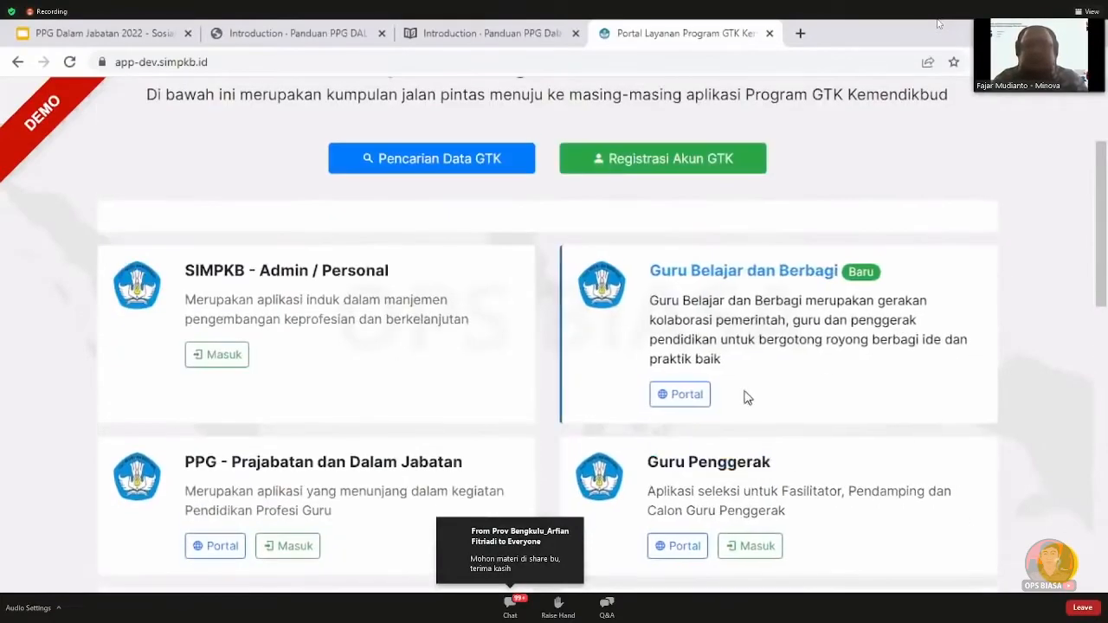
pyautogui.click(292, 546)
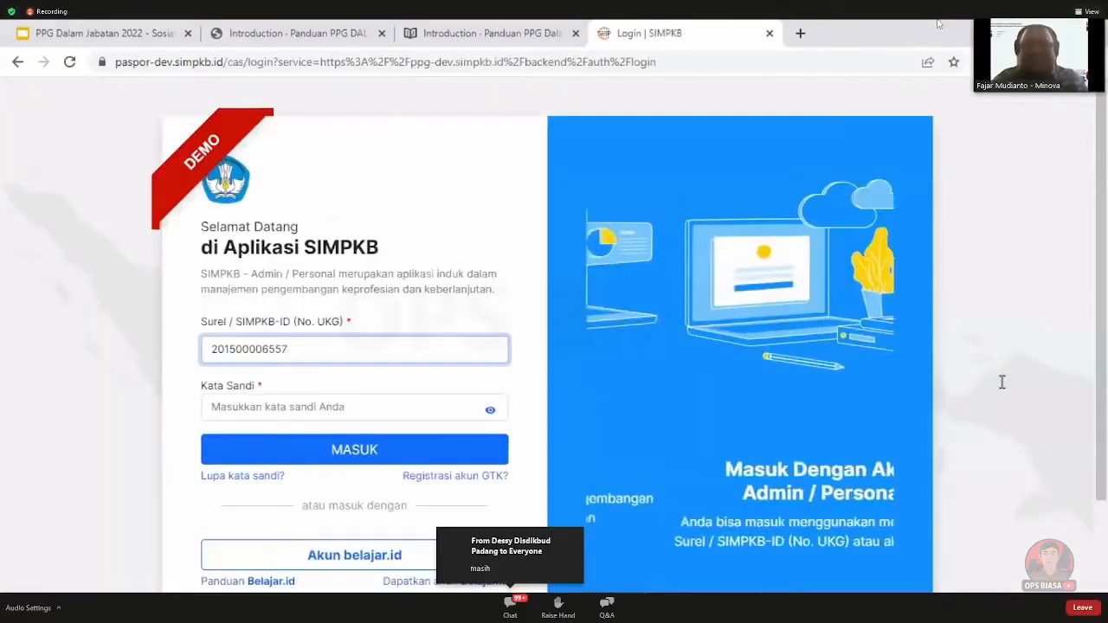
pyautogui.write('@guruku')
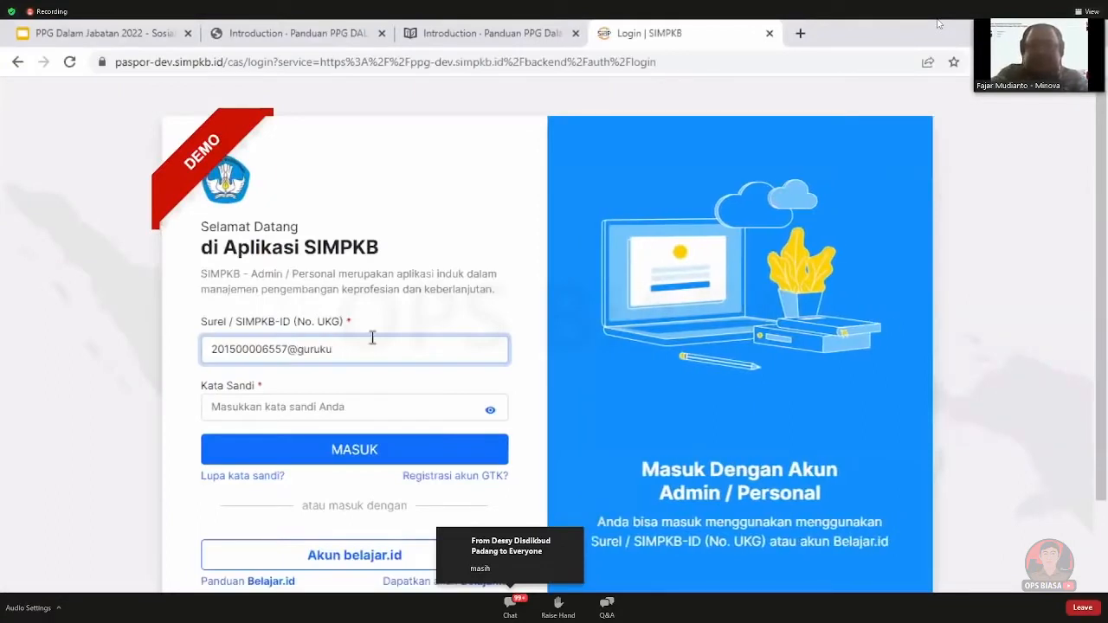
pyautogui.write('.id')
pyautogui.press('Tab')
pyautogui.write('*****')
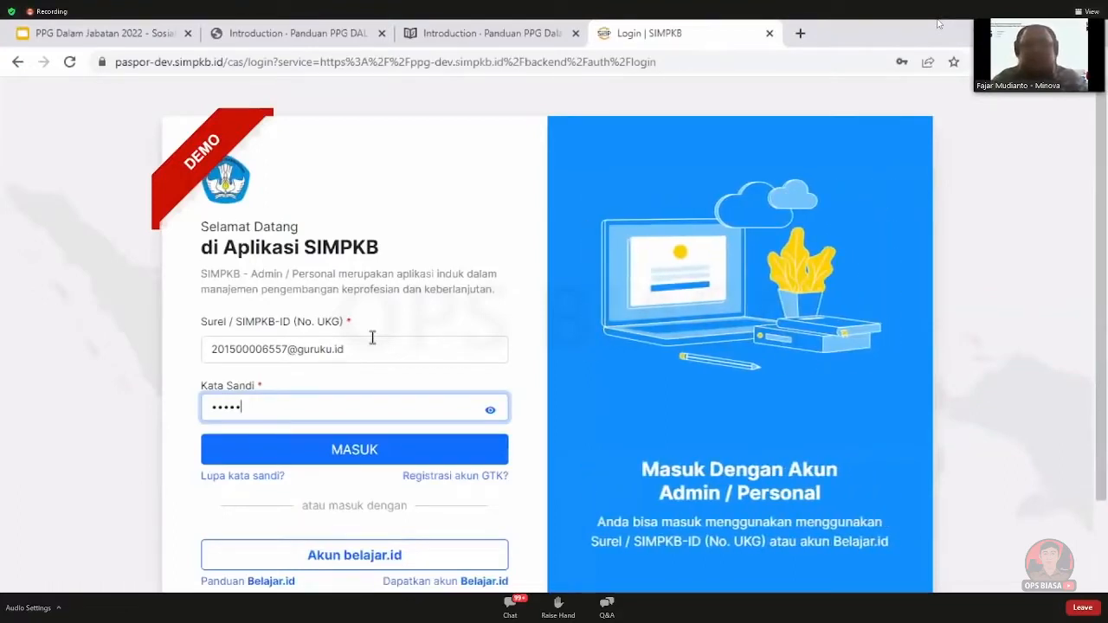
# Log in and review the PPG Dalam Jabatan 2022 registration requirements against Dapodik data
pyautogui.click(293, 462)
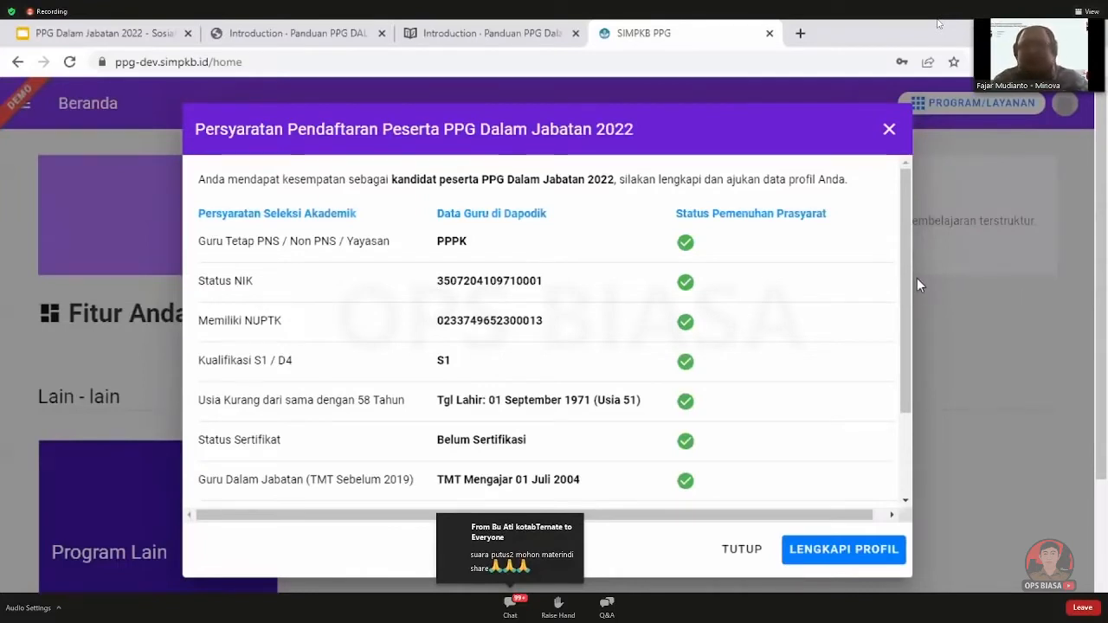
pyautogui.moveTo(909, 275); pyautogui.dragTo(913, 305)
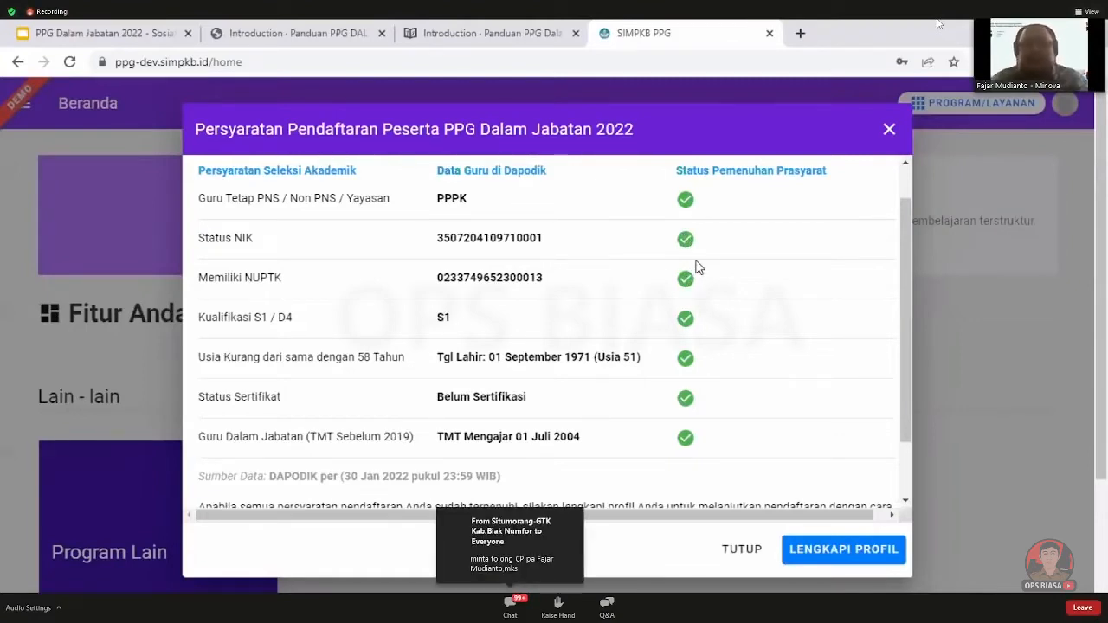
# Check every requirement in the dialog, then choose LENGKAPI PROFIL to complete the profile
pyautogui.scroll(-2, 699, 268)
pyautogui.scroll(3, 699, 268)
pyautogui.scroll(-2, 699, 268)
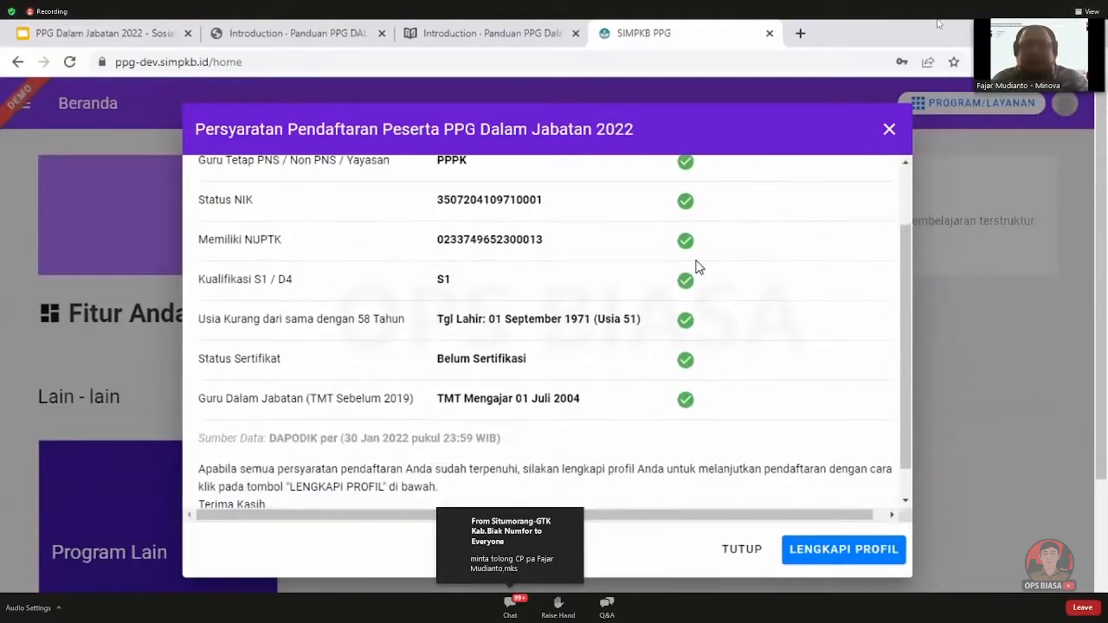
pyautogui.scroll(2, 698, 268)
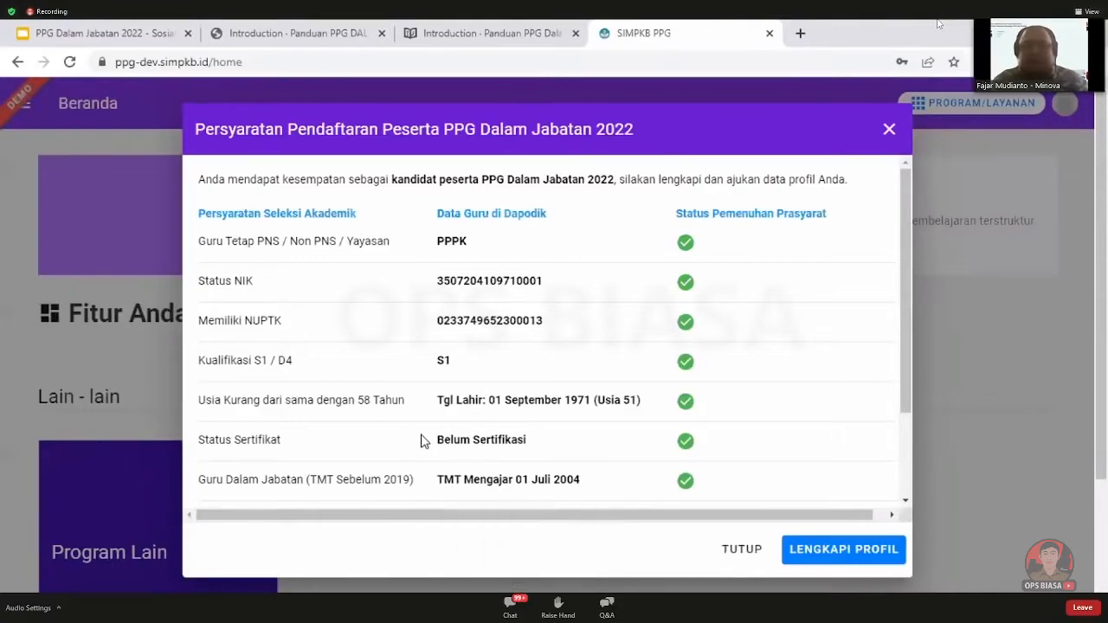
pyautogui.scroll(-1, 422, 442)
pyautogui.scroll(1, 421, 410)
pyautogui.scroll(-3, 767, 472)
pyautogui.scroll(3, 767, 471)
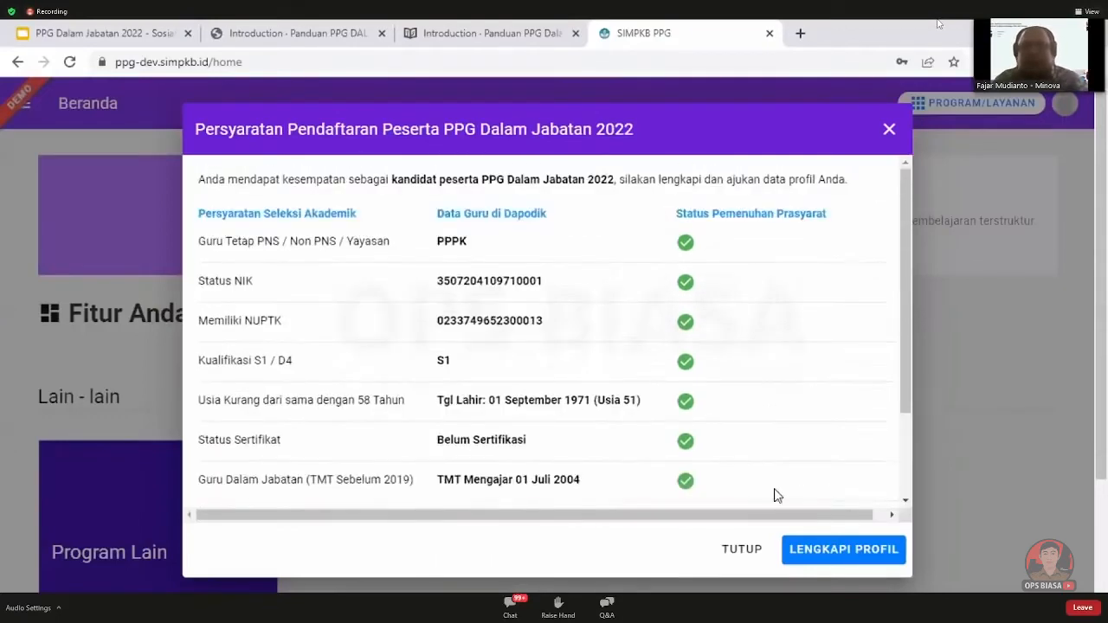
pyautogui.scroll(-3, 796, 502)
pyautogui.scroll(3, 840, 520)
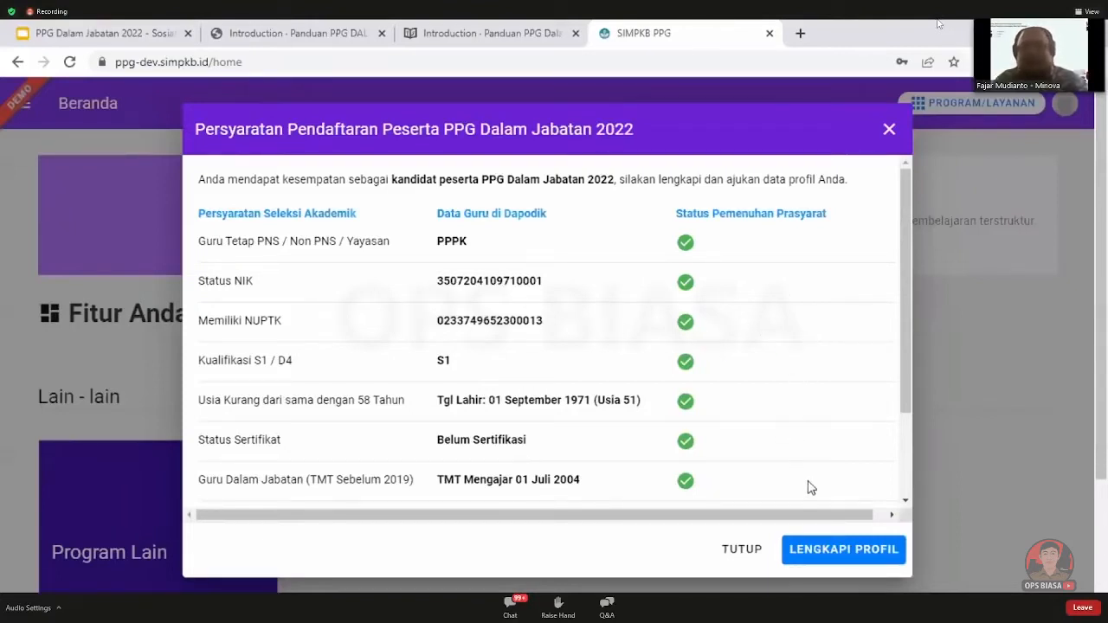
pyautogui.click(836, 554)
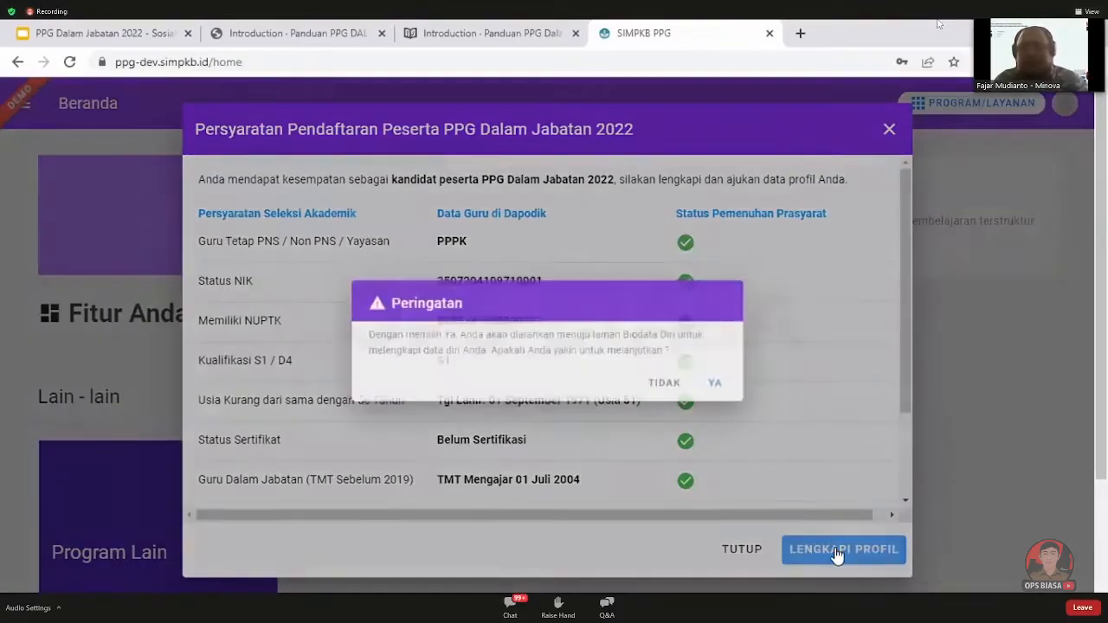
# Confirm moving to Biodata Diri, dismiss the registration success message, and view the Profil page
pyautogui.click(740, 388)
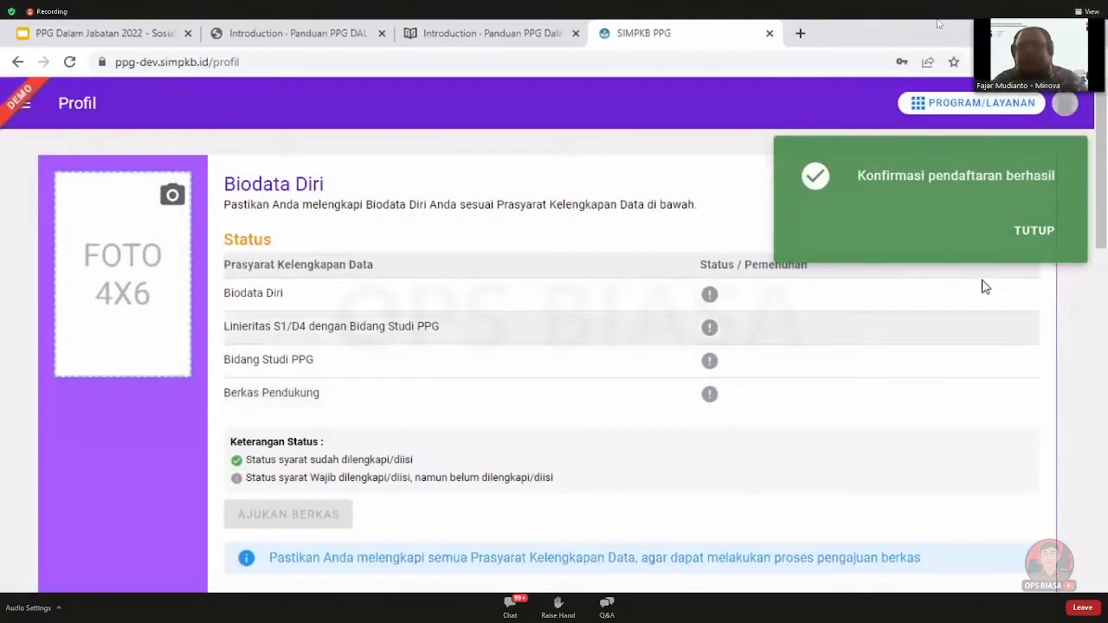
pyautogui.click(1045, 230)
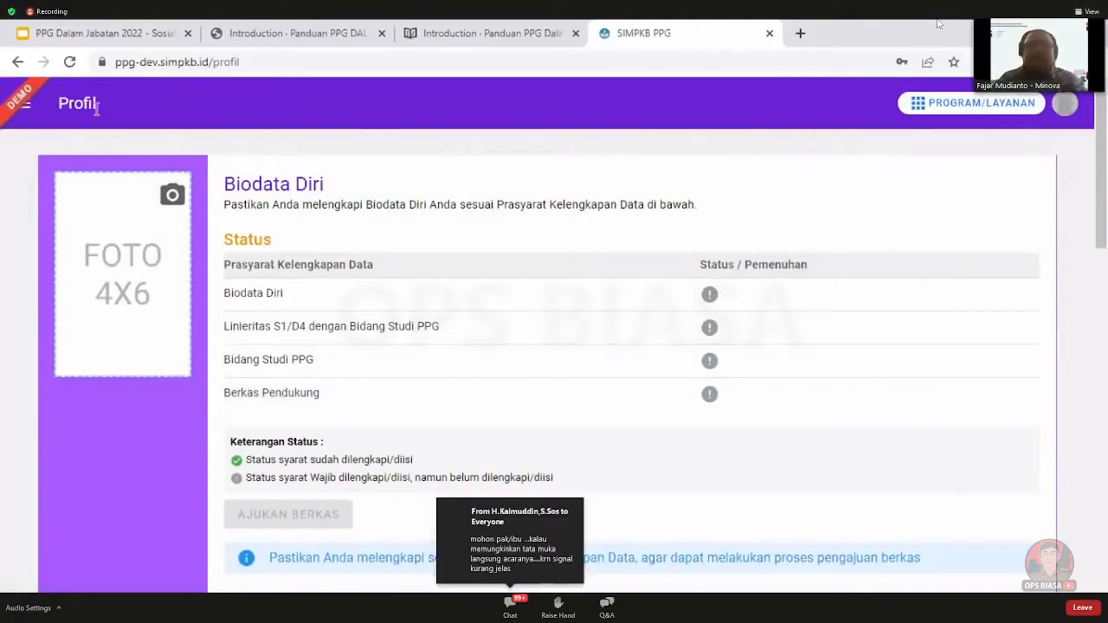
pyautogui.click(27, 106)
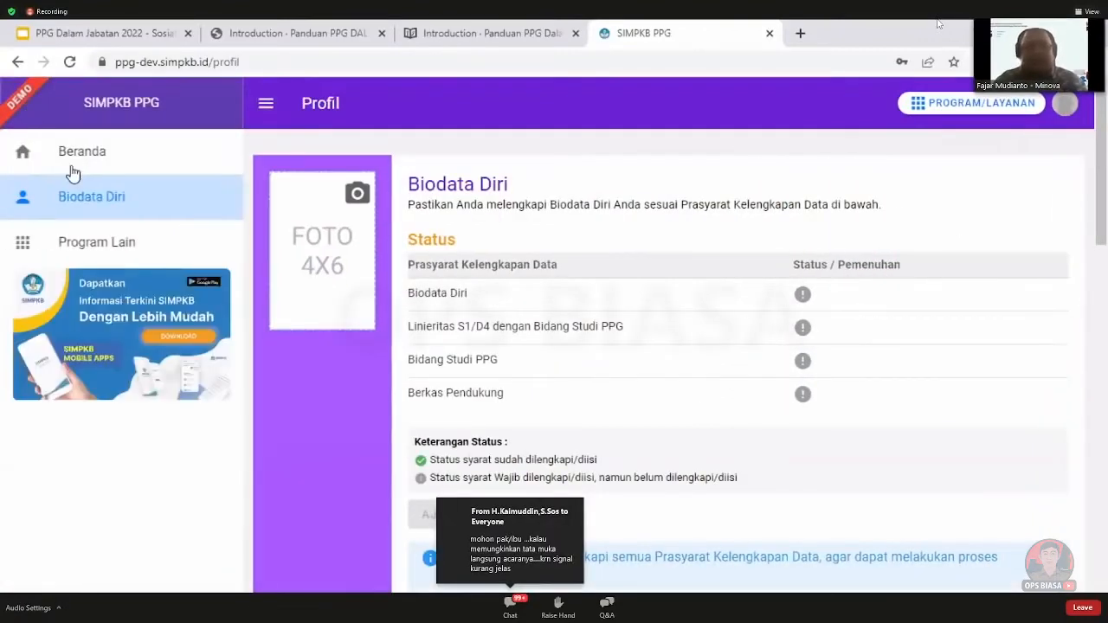
pyautogui.click(268, 107)
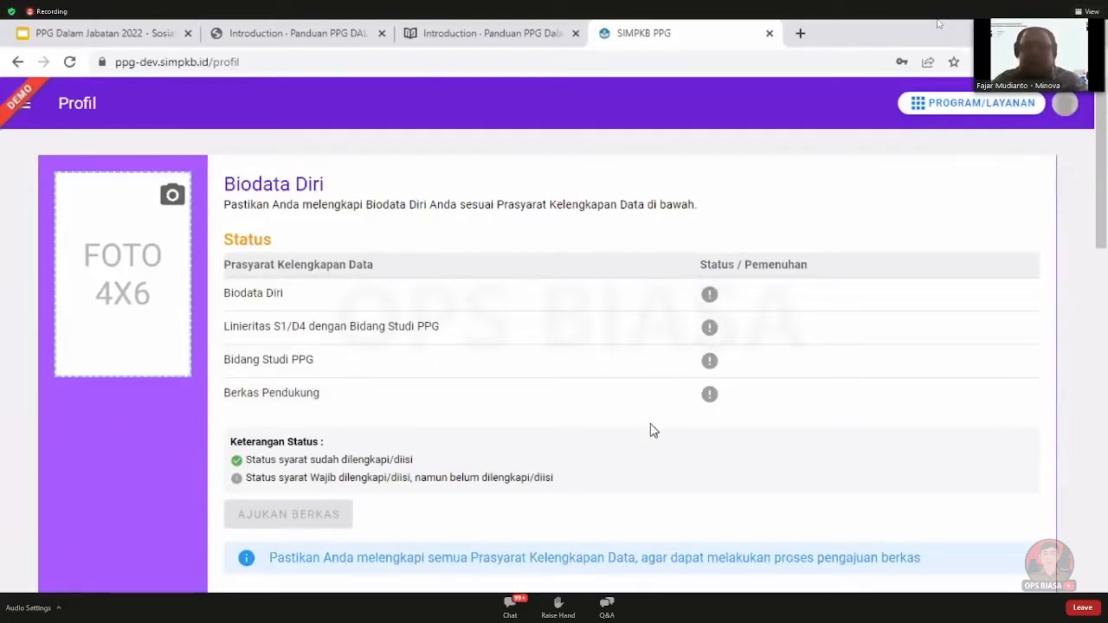
pyautogui.tripleClick(293, 511)
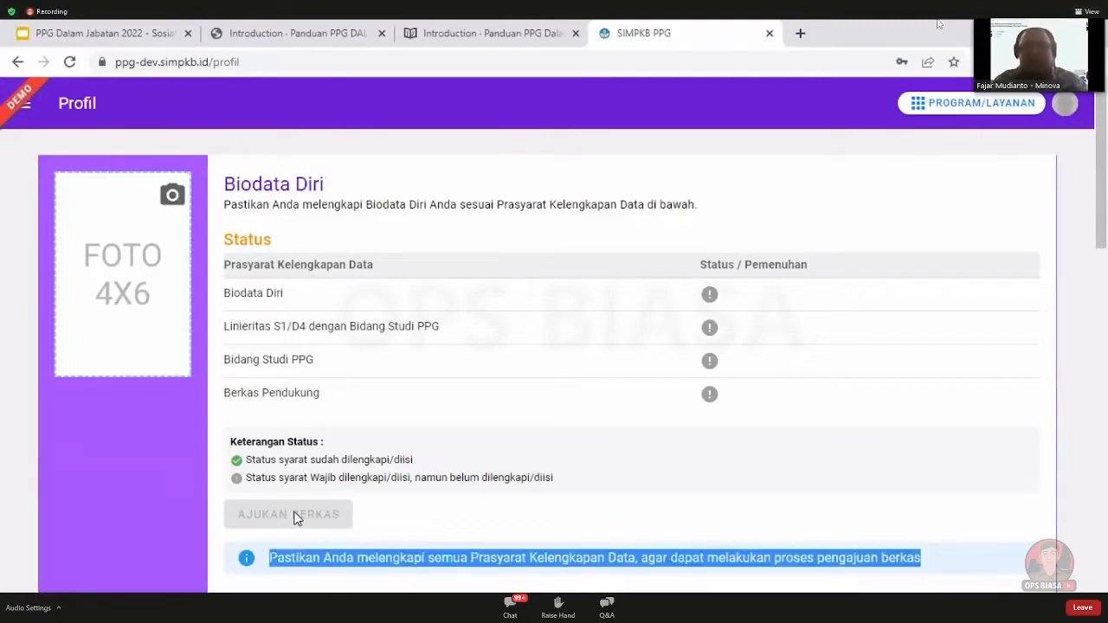
pyautogui.click(406, 512)
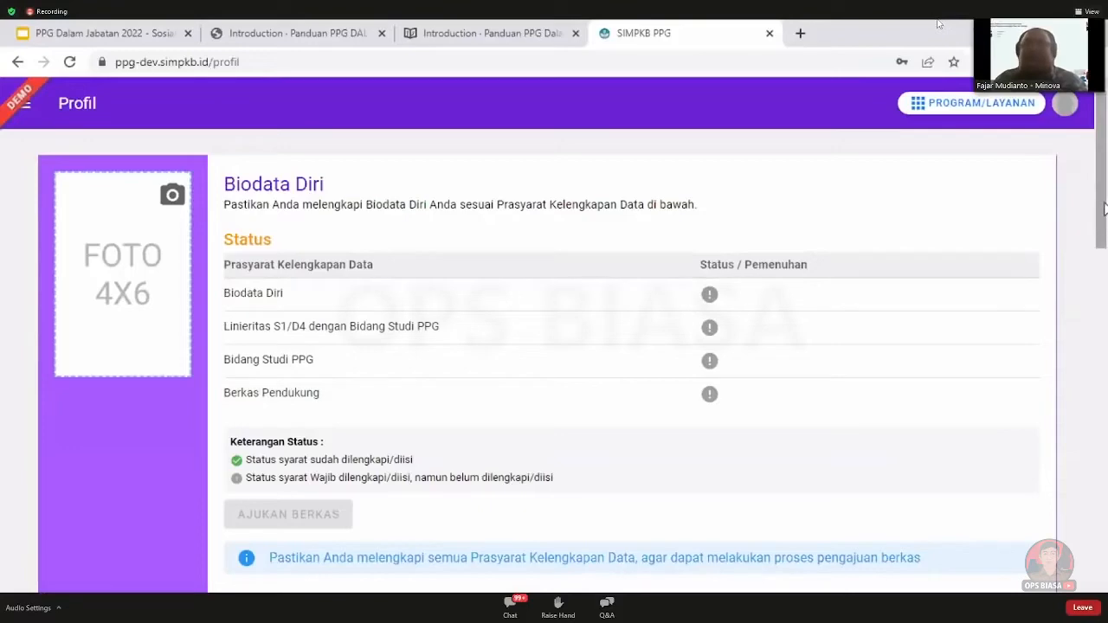
# Download the Pakta Integritas letter template from the Profil page
pyautogui.scroll(-1, 1103, 241)
pyautogui.moveTo(1104, 240); pyautogui.dragTo(1104, 389)
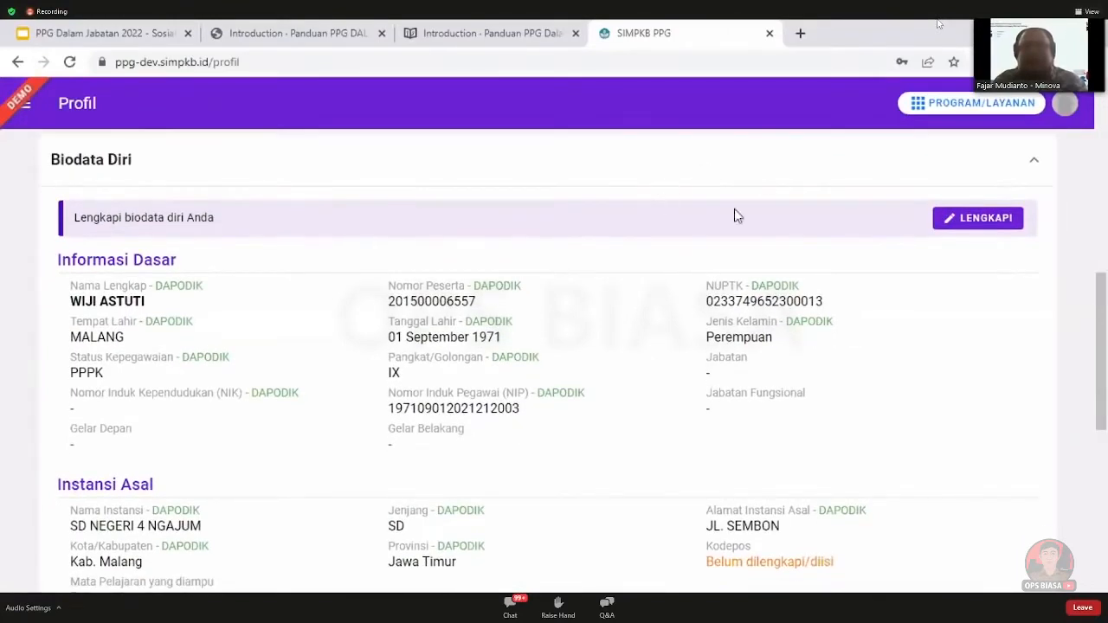
pyautogui.moveTo(1107, 358); pyautogui.dragTo(1106, 319)
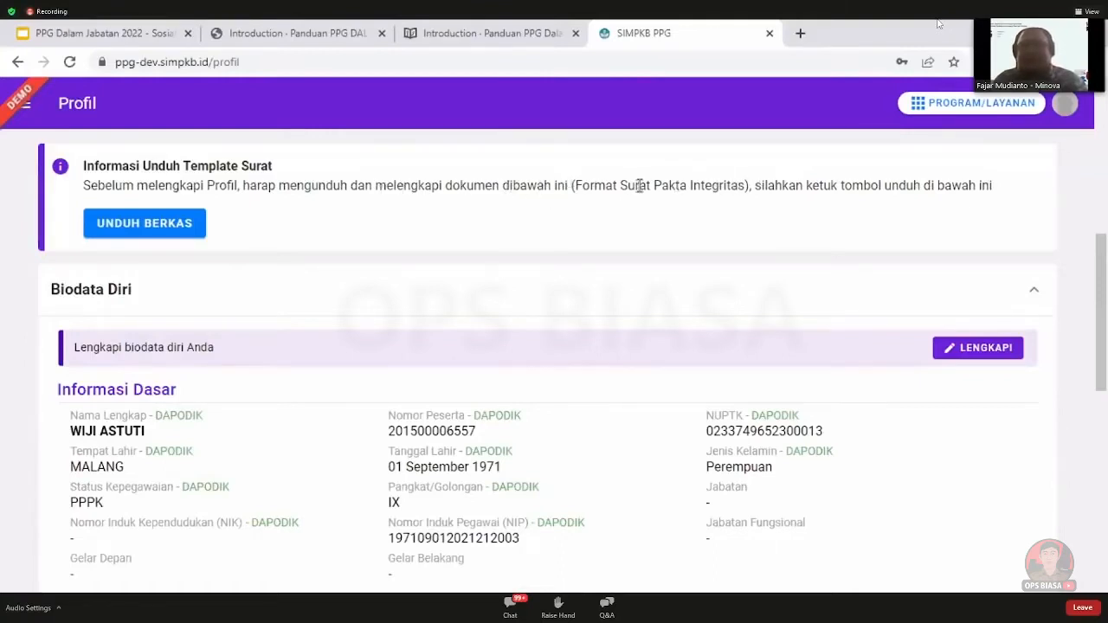
pyautogui.click(140, 227)
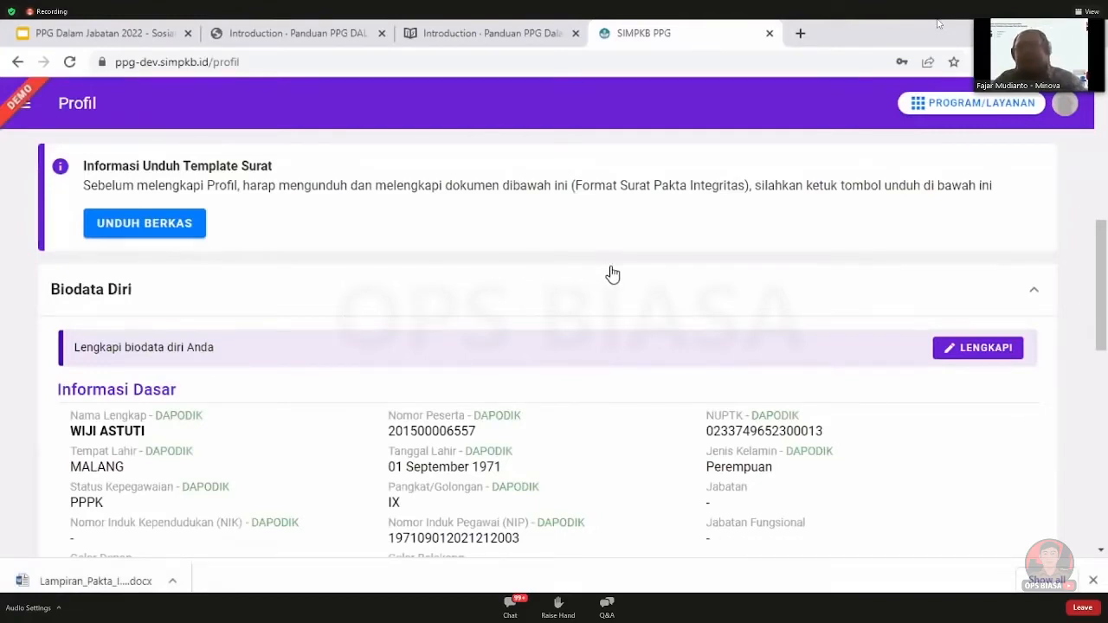
pyautogui.moveTo(1105, 307); pyautogui.dragTo(1106, 316)
# Expand Biodata Diri to view personal and origin school details, and open its edit form
pyautogui.click(1000, 196)
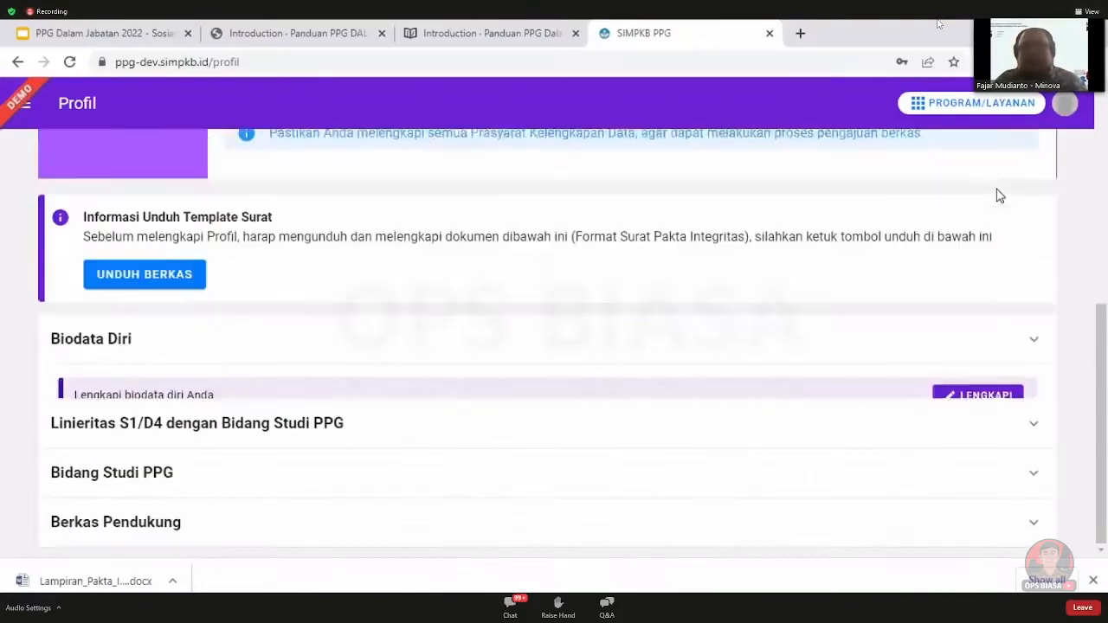
pyautogui.click(994, 383)
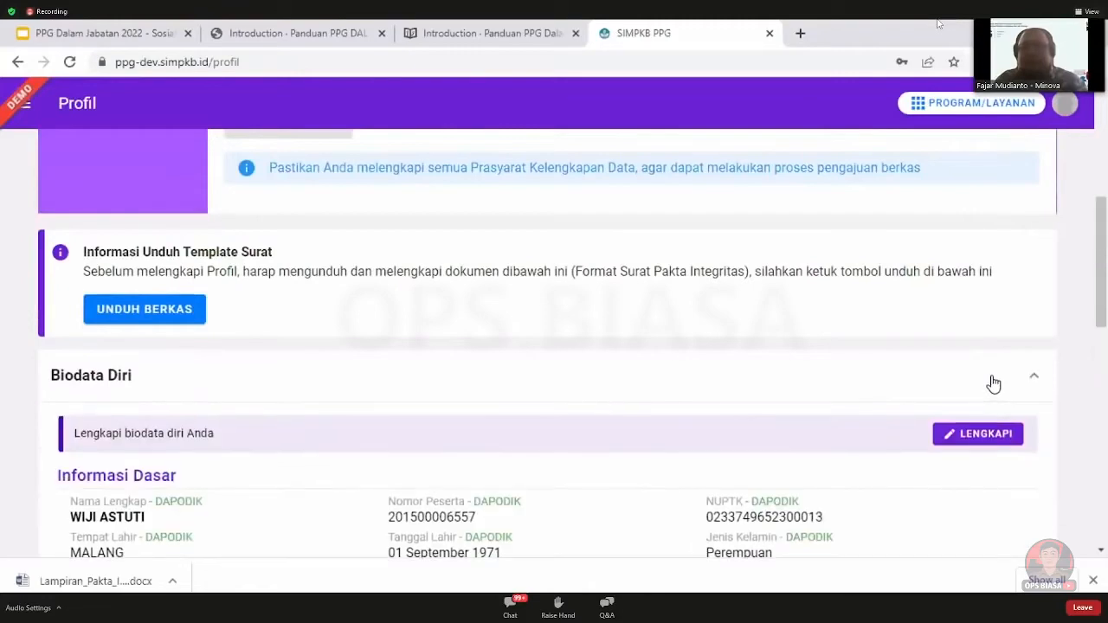
pyautogui.click(996, 384)
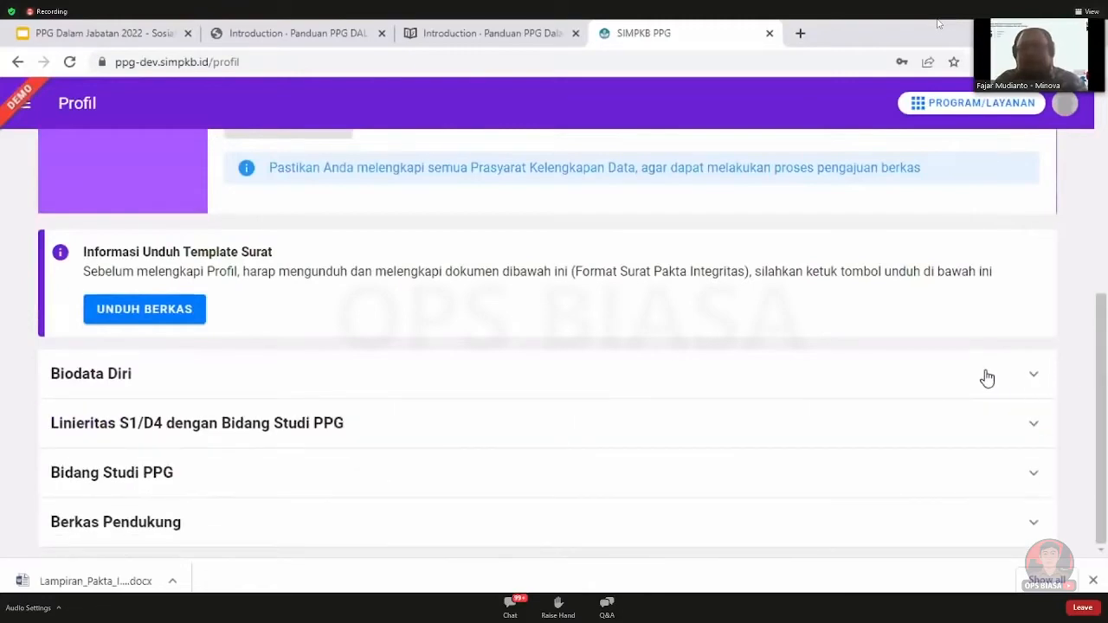
pyautogui.click(987, 376)
pyautogui.moveTo(1104, 284); pyautogui.dragTo(1104, 338)
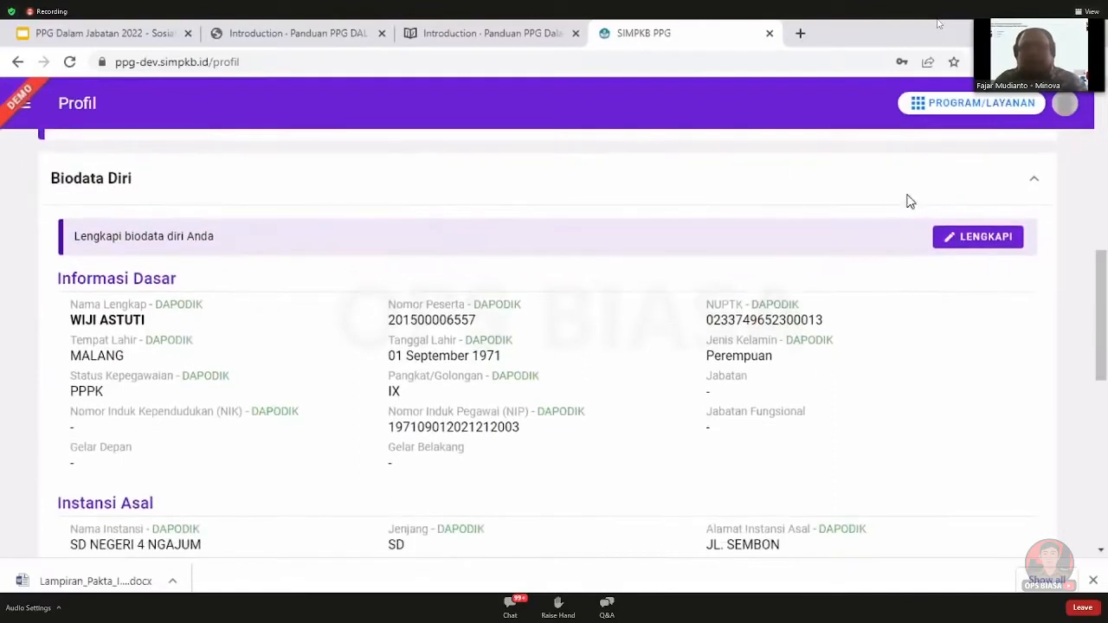
pyautogui.click(909, 203)
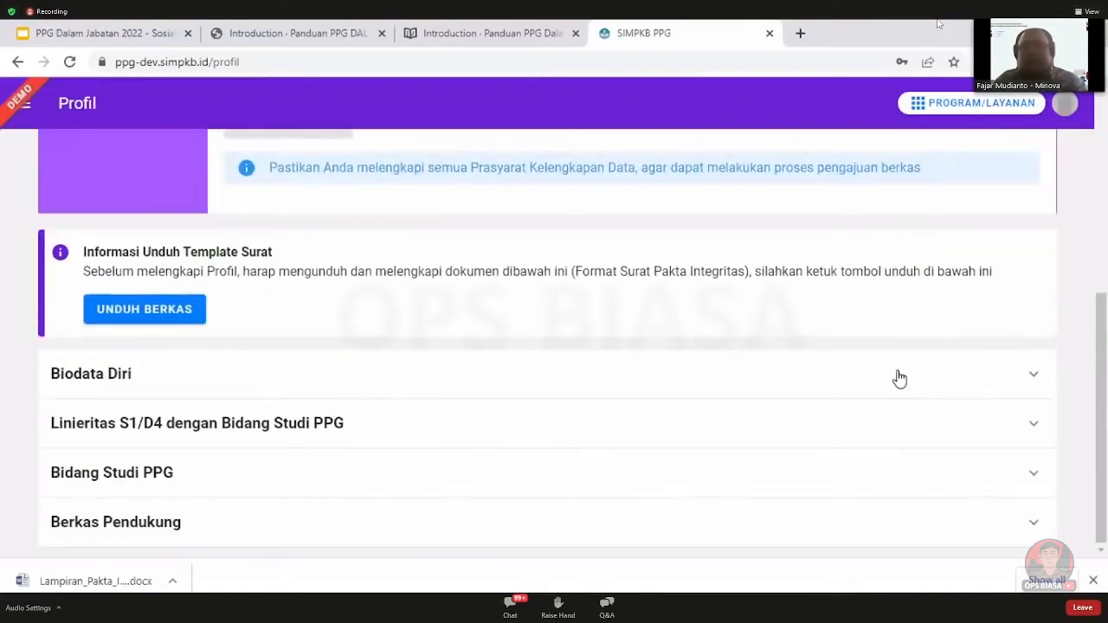
pyautogui.click(900, 440)
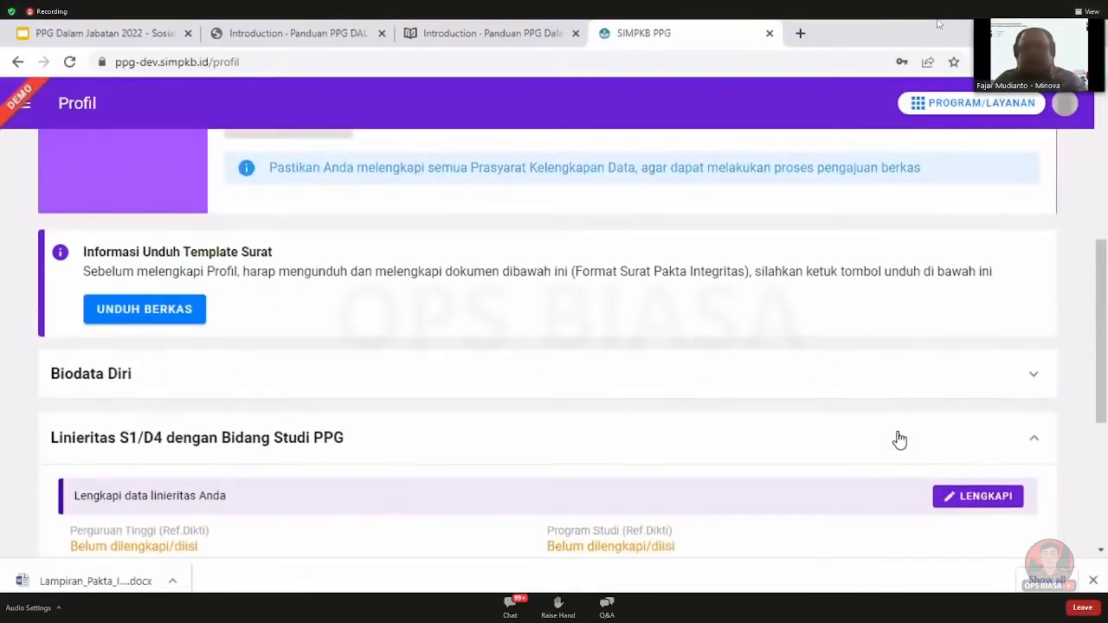
pyautogui.click(901, 440)
pyautogui.click(901, 487)
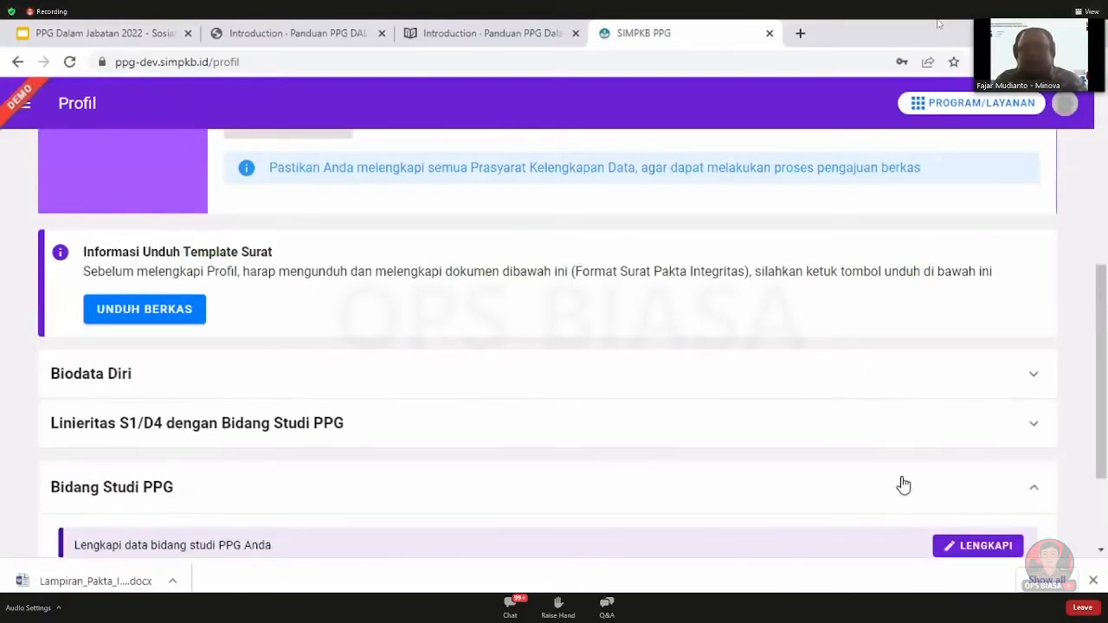
pyautogui.click(904, 485)
pyautogui.click(909, 376)
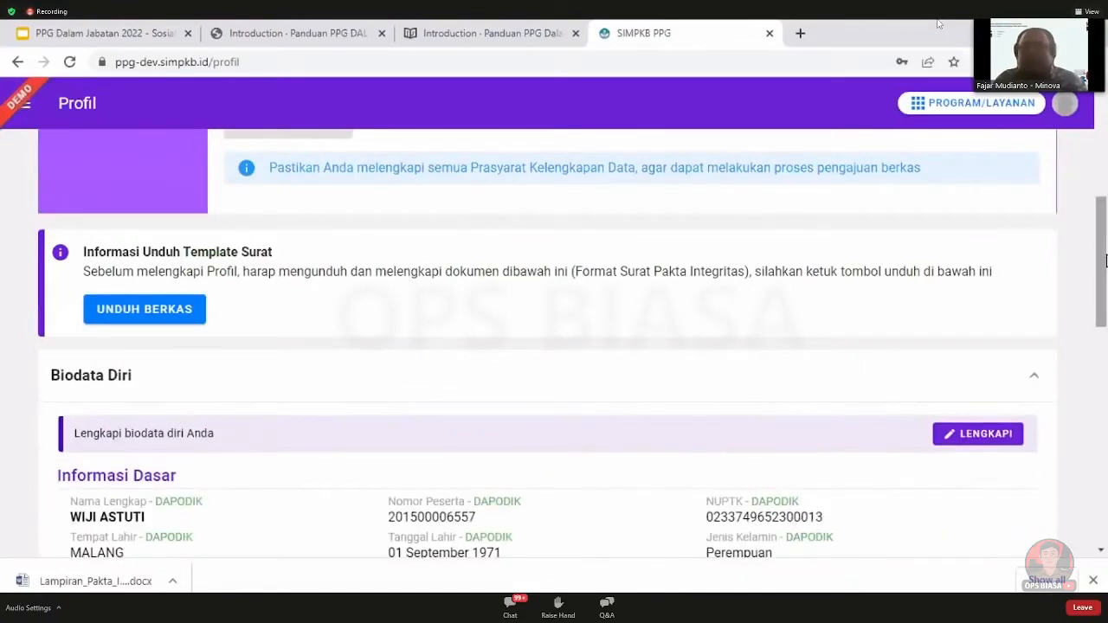
pyautogui.moveTo(1106, 260); pyautogui.dragTo(1105, 320)
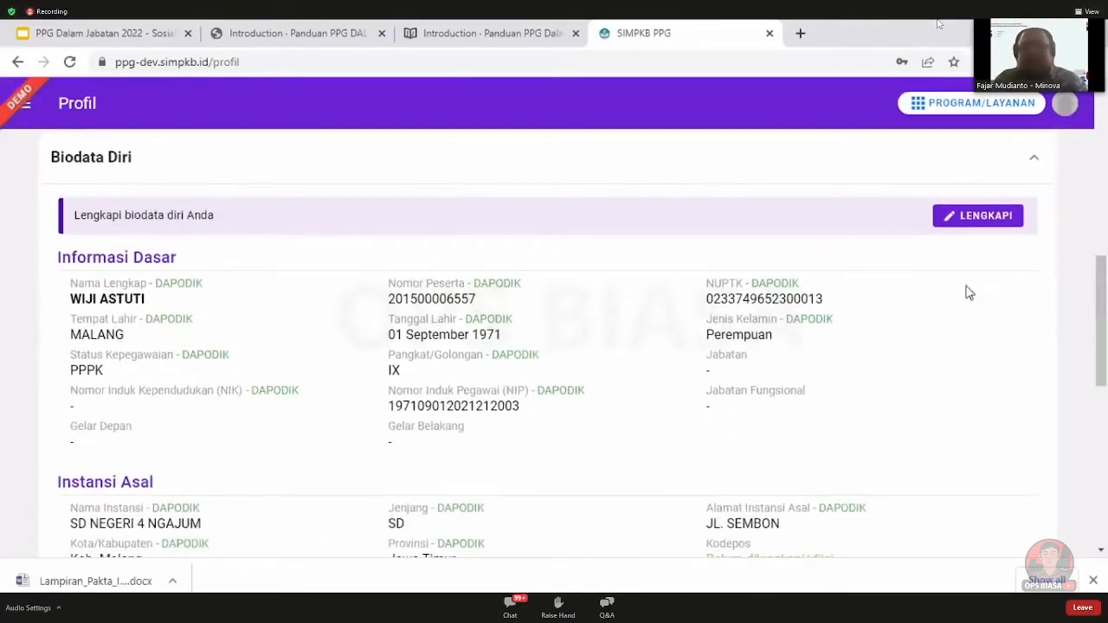
pyautogui.click(982, 217)
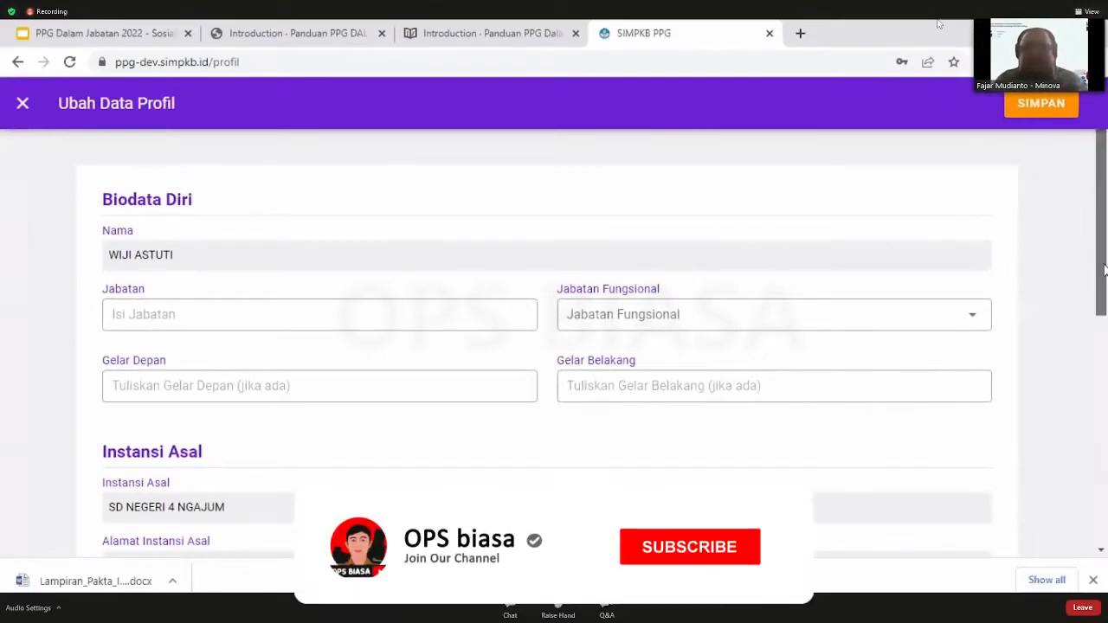
# Review the required fields and Jabatan Fungsional options in the Ubah Data Profil form
pyautogui.moveTo(1105, 265); pyautogui.dragTo(1107, 323)
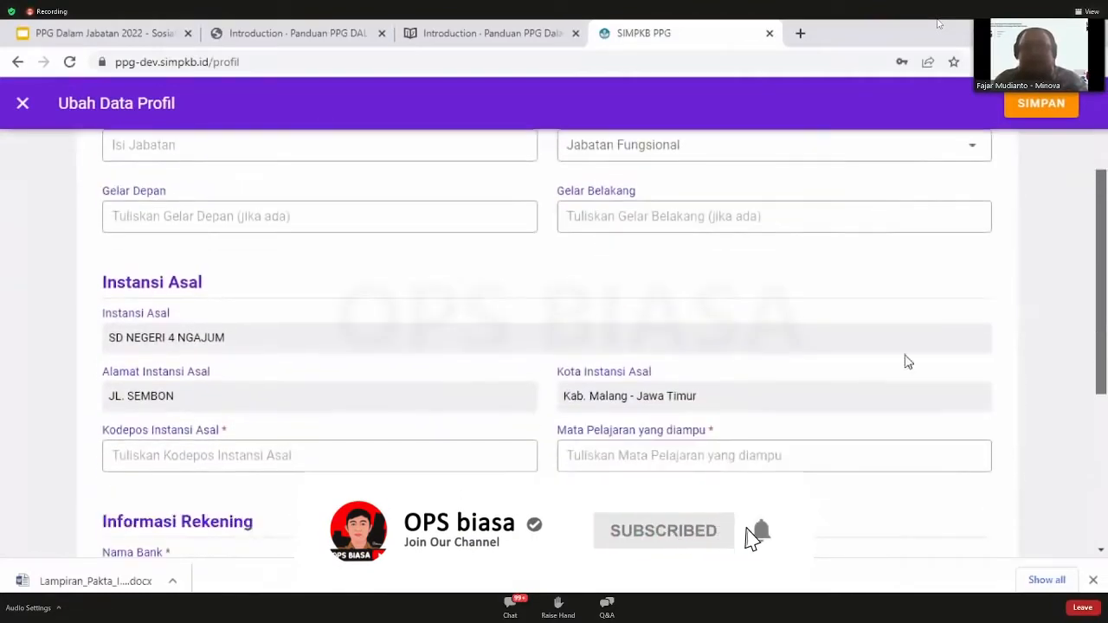
pyautogui.doubleClick(226, 430)
pyautogui.doubleClick(710, 429)
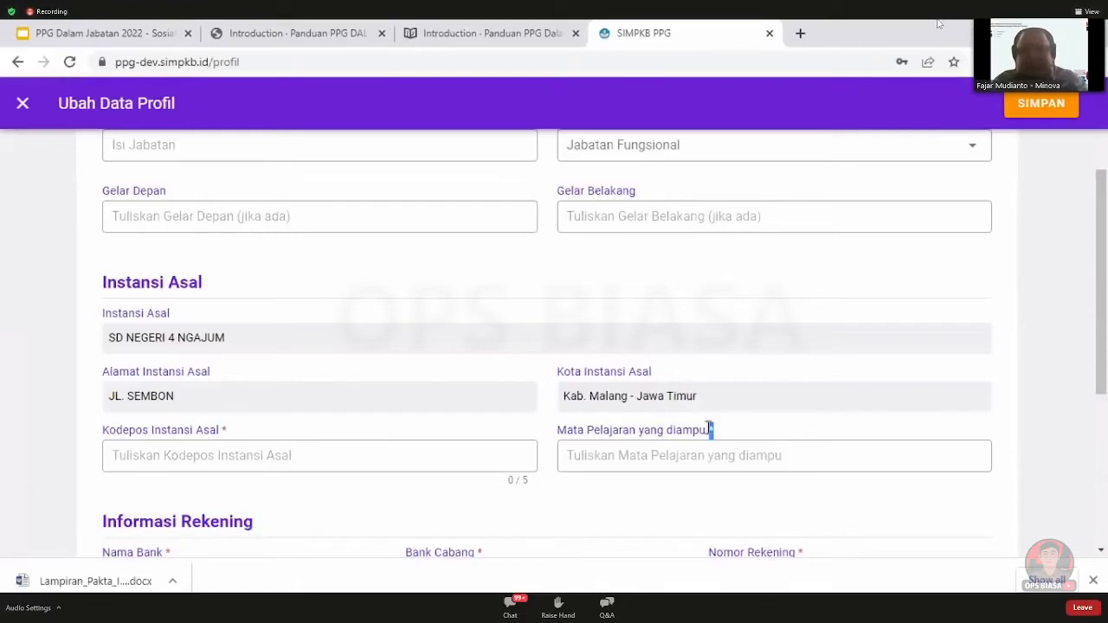
pyautogui.click(436, 429)
pyautogui.scroll(2, 996, 371)
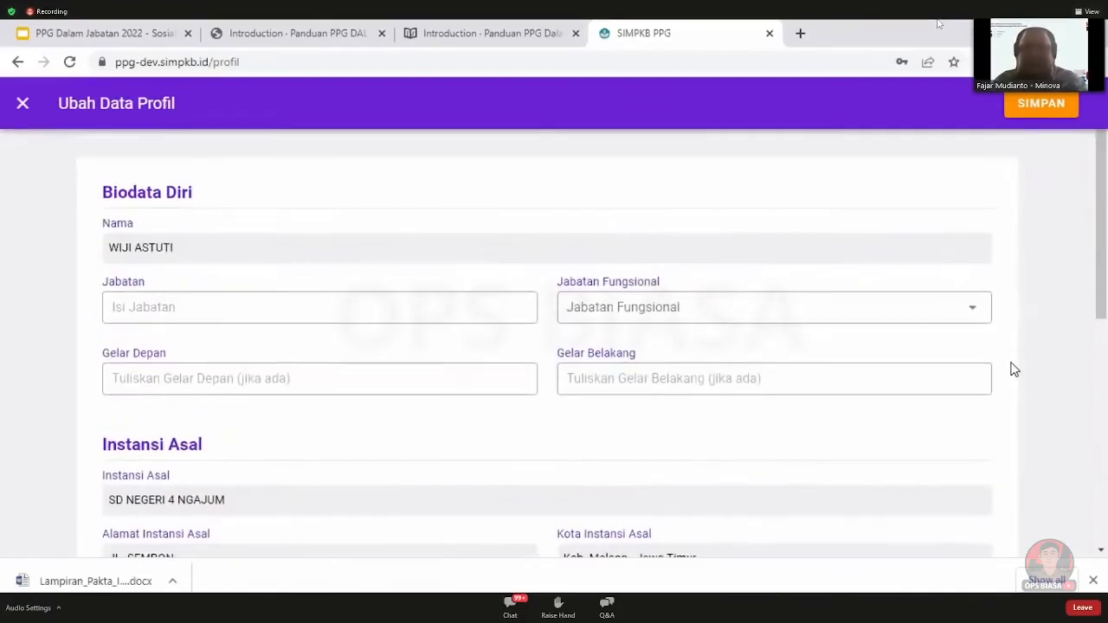
pyautogui.click(775, 320)
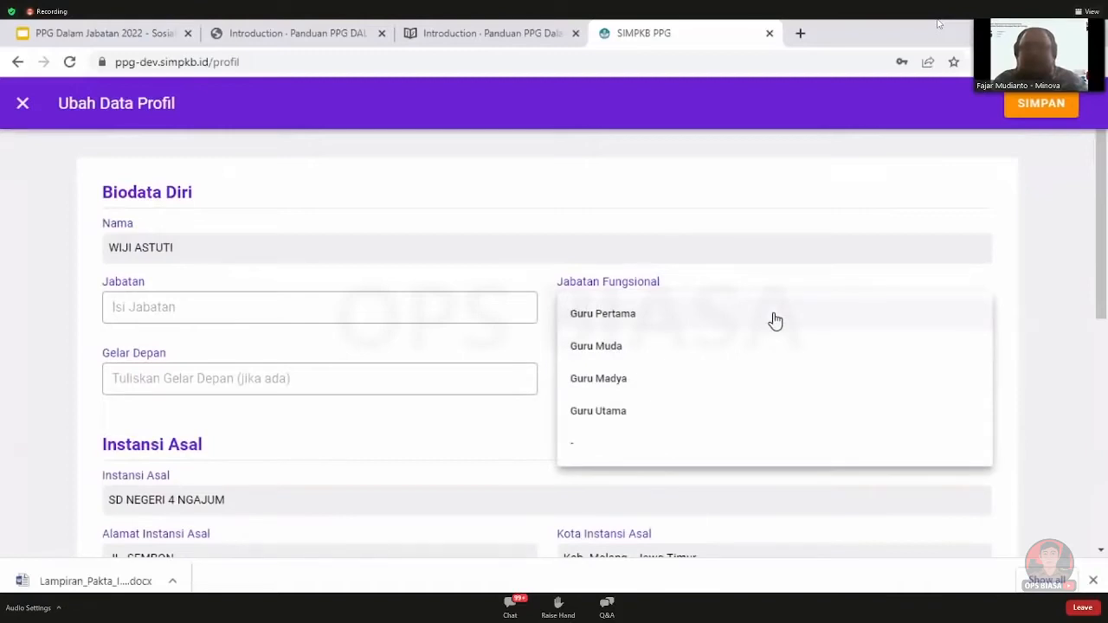
pyautogui.click(1019, 350)
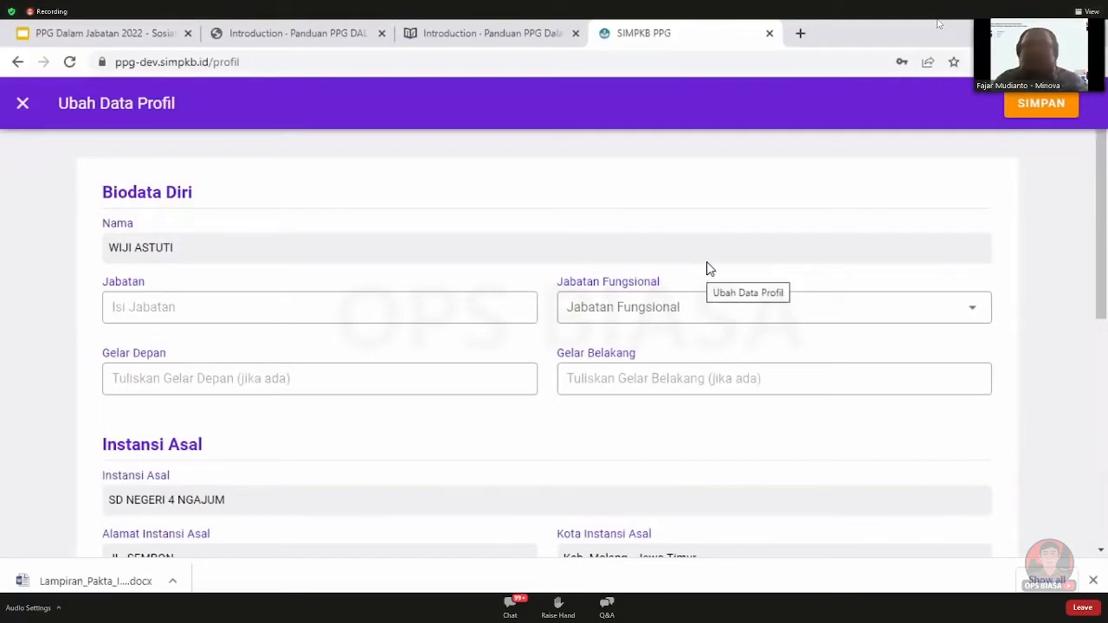
pyautogui.scroll(-4, 1027, 334)
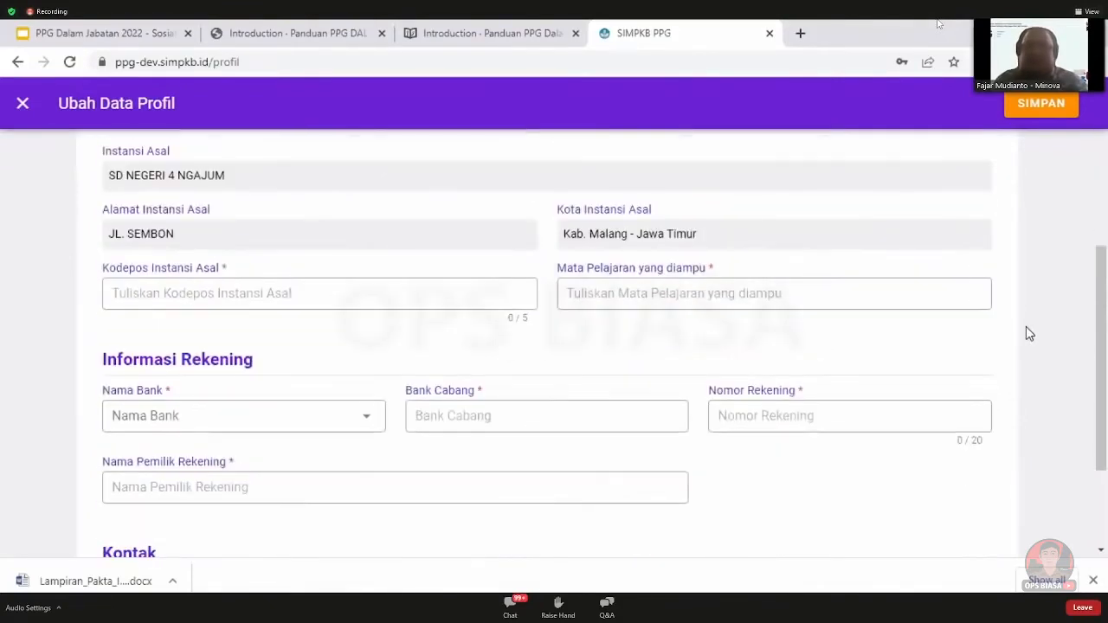
pyautogui.scroll(2, 1030, 329)
pyautogui.scroll(-2, 995, 328)
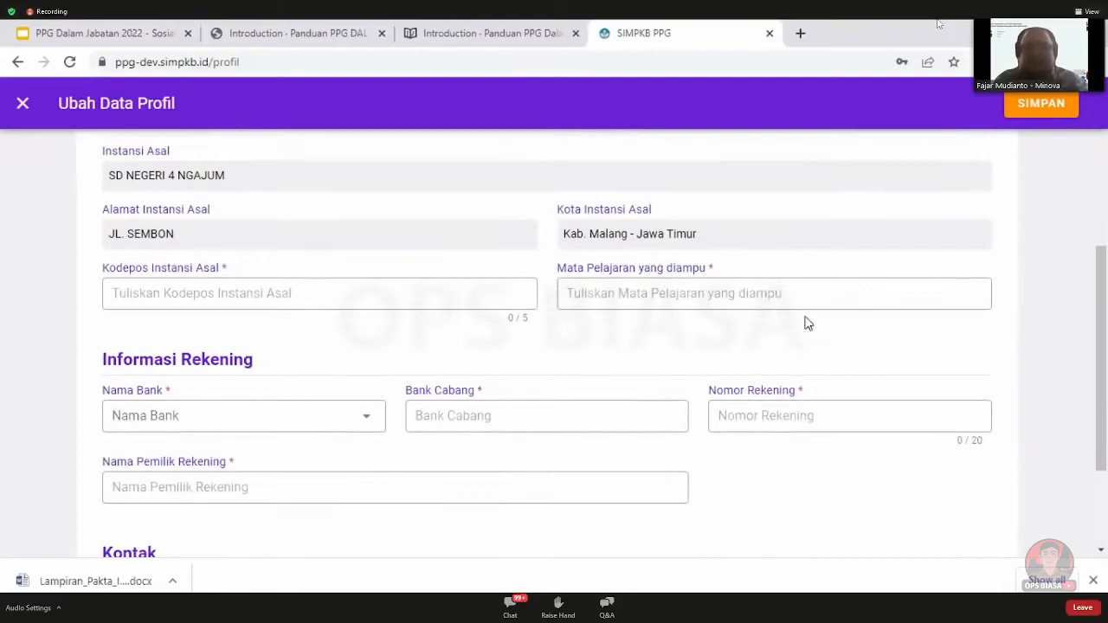
# Enter Kodepos Instansi Asal 23111 and Mata Pelajaran yang diampu Bahasa Indonesia
pyautogui.click(413, 292)
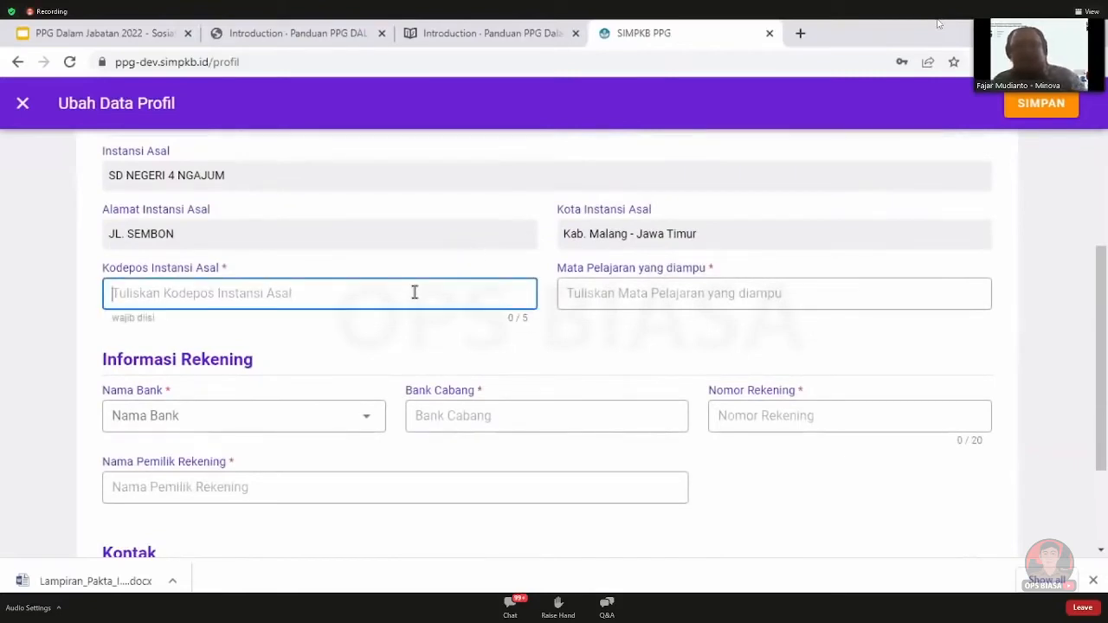
pyautogui.write('23111')
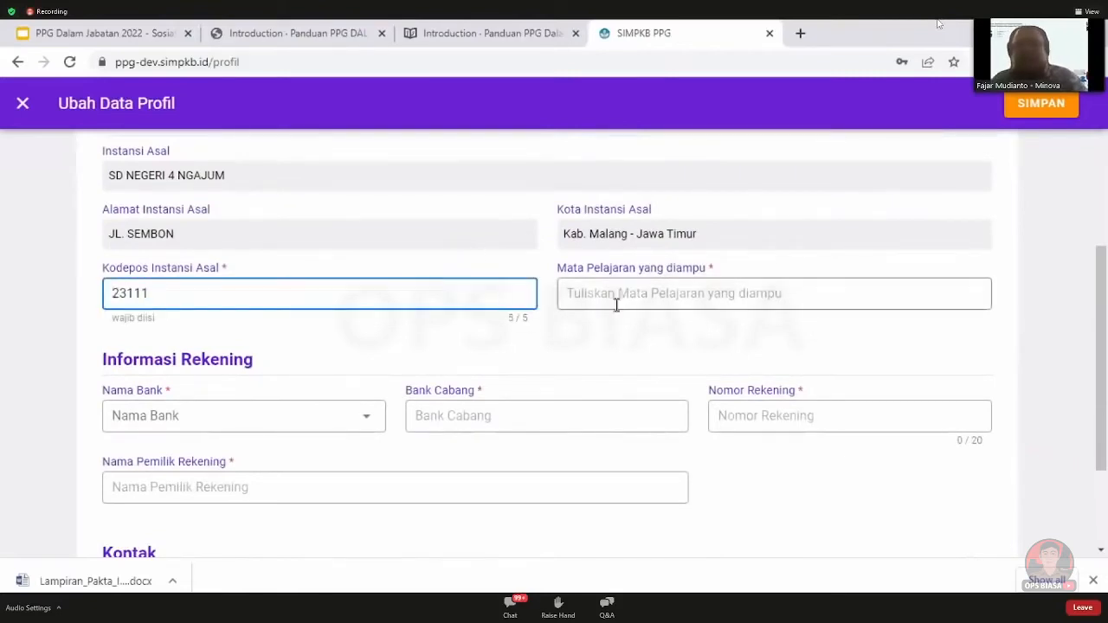
pyautogui.click(660, 298)
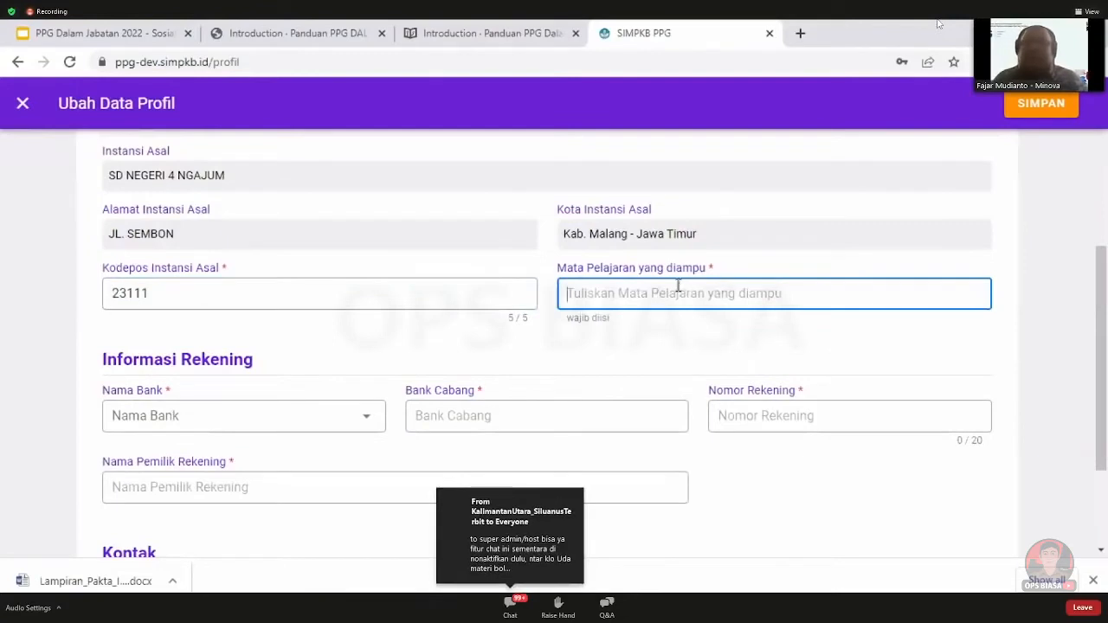
pyautogui.moveTo(559, 268); pyautogui.dragTo(726, 266)
pyautogui.click(726, 266)
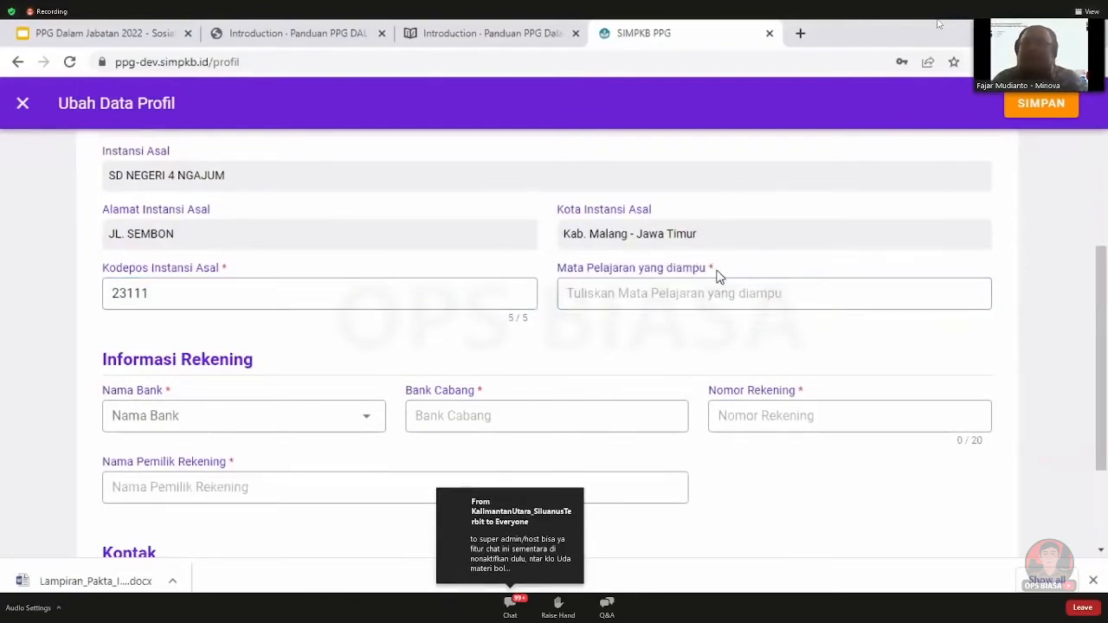
pyautogui.moveTo(712, 268); pyautogui.dragTo(645, 270)
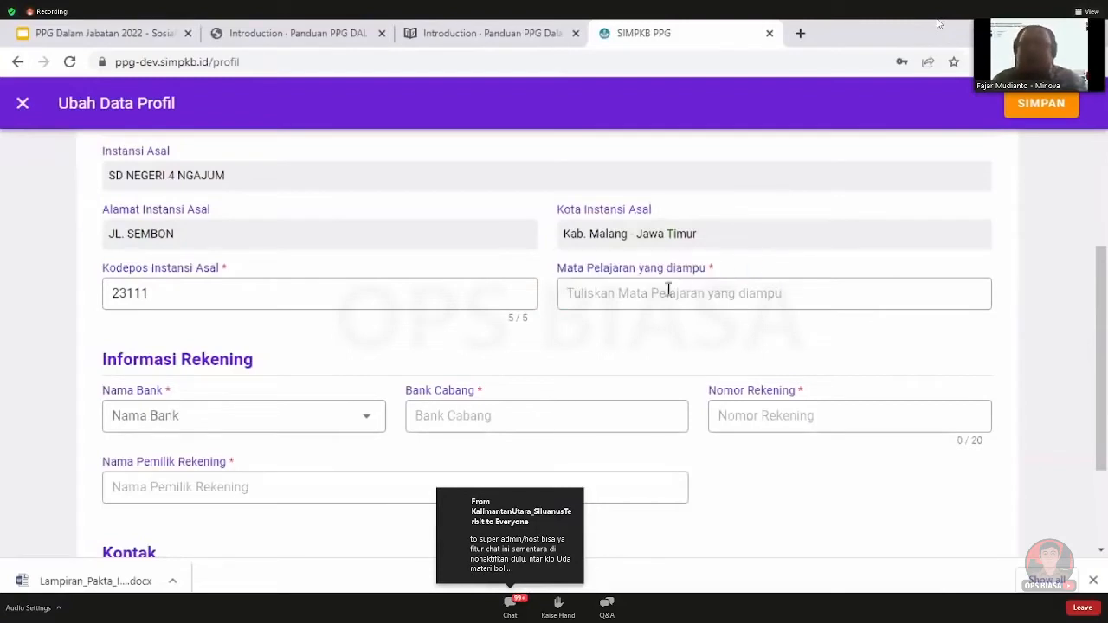
pyautogui.click(668, 290)
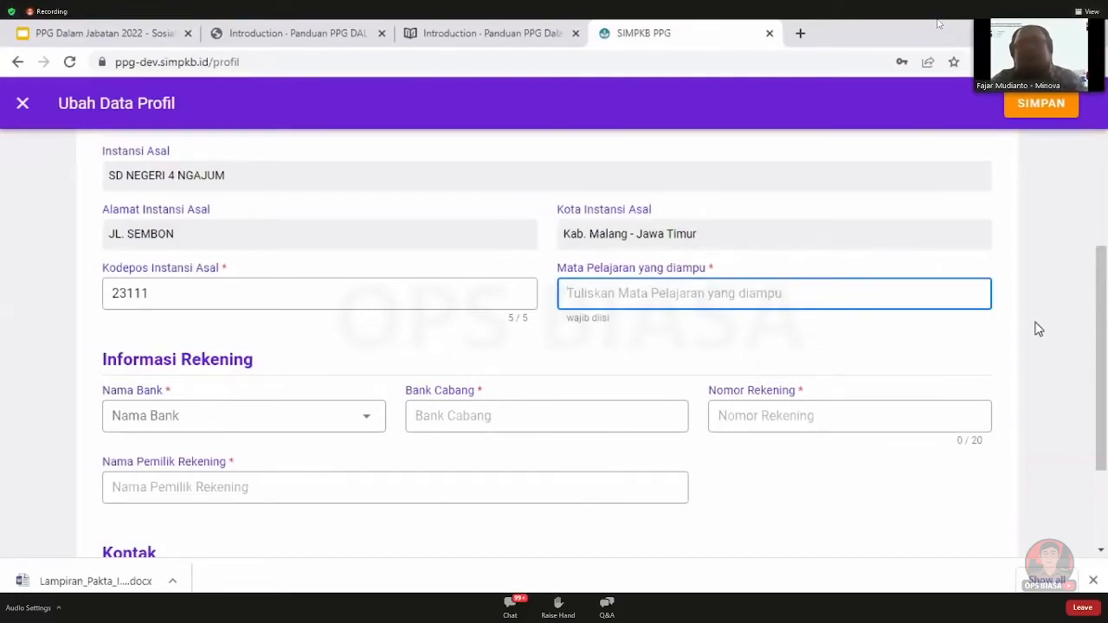
pyautogui.write('Bahasa Indonesia')
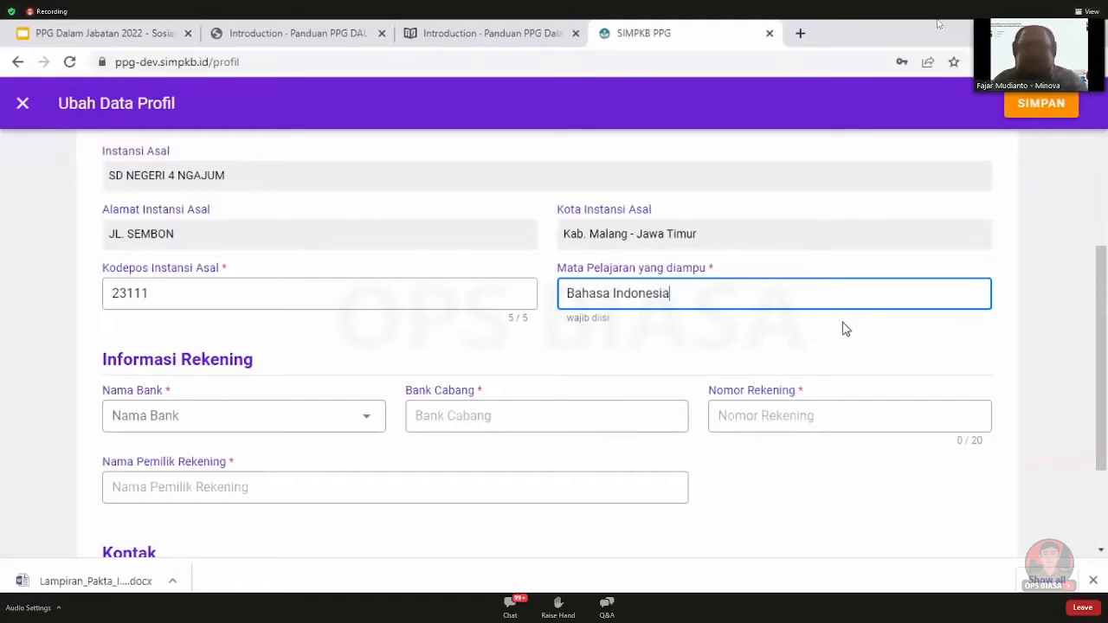
pyautogui.scroll(-3, 675, 370)
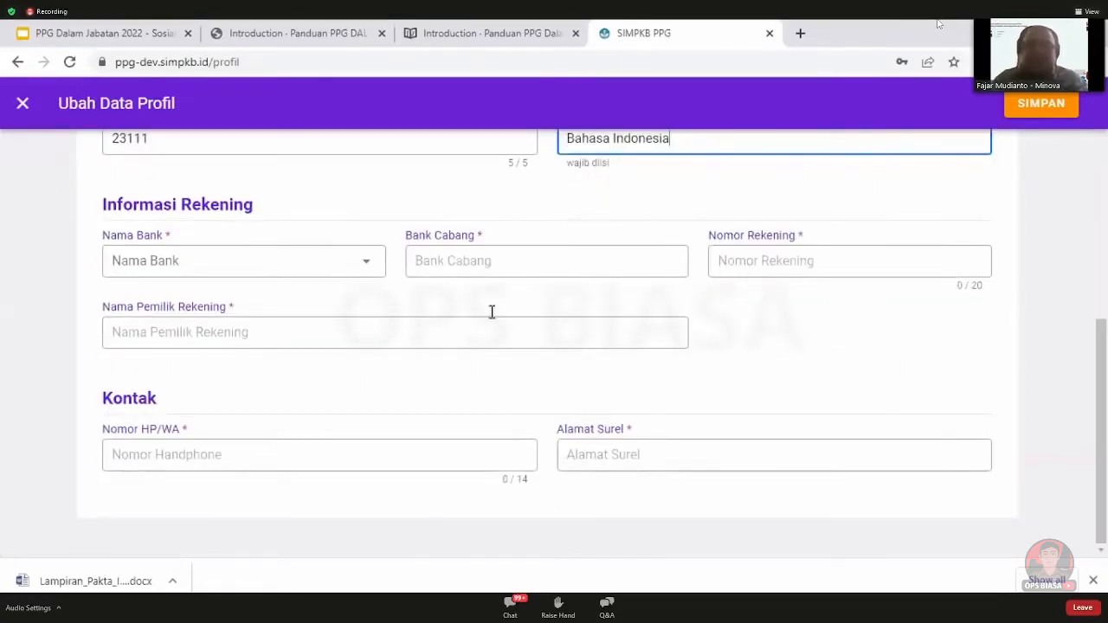
# Fill bank details: BANK AGRIS, branch Arteri Pondok Indah, the account number and holder's name
pyautogui.click(338, 270)
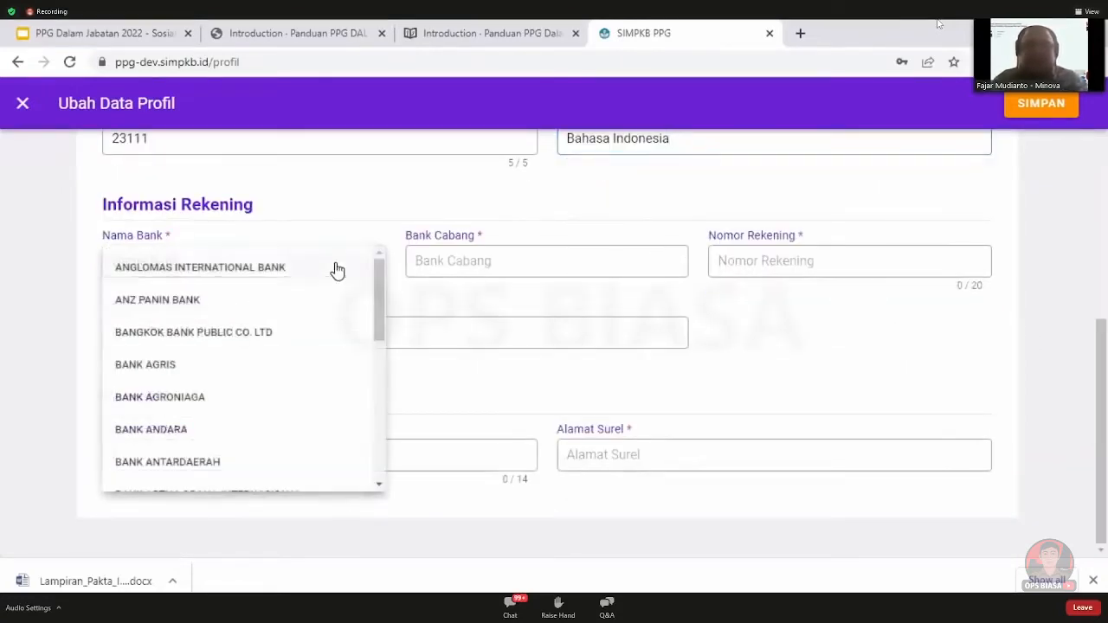
pyautogui.click(316, 364)
pyautogui.click(520, 270)
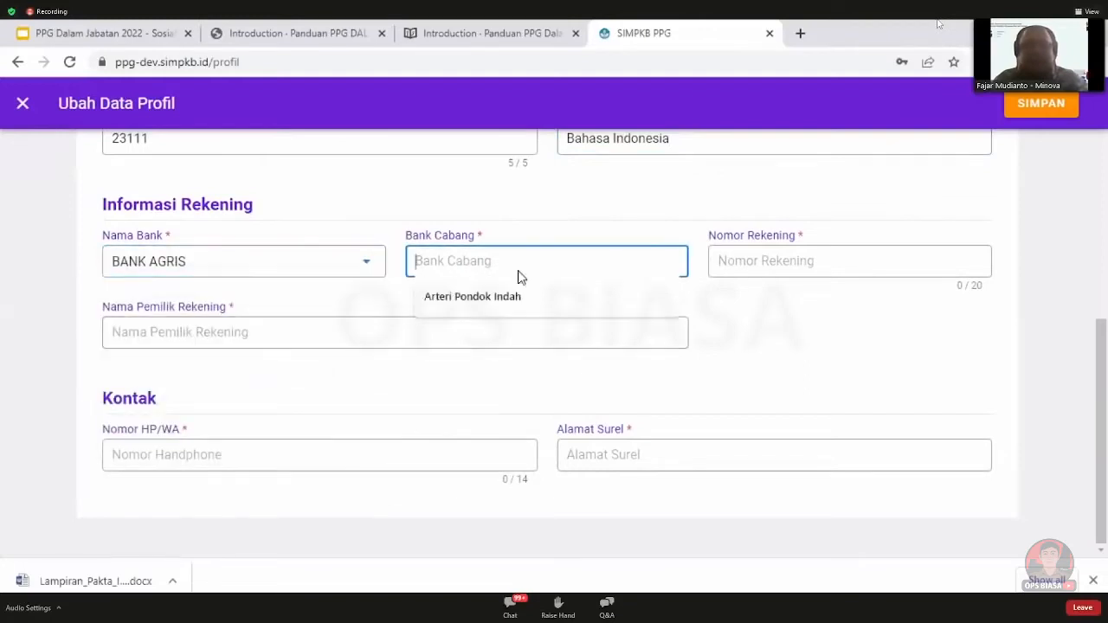
pyautogui.click(510, 297)
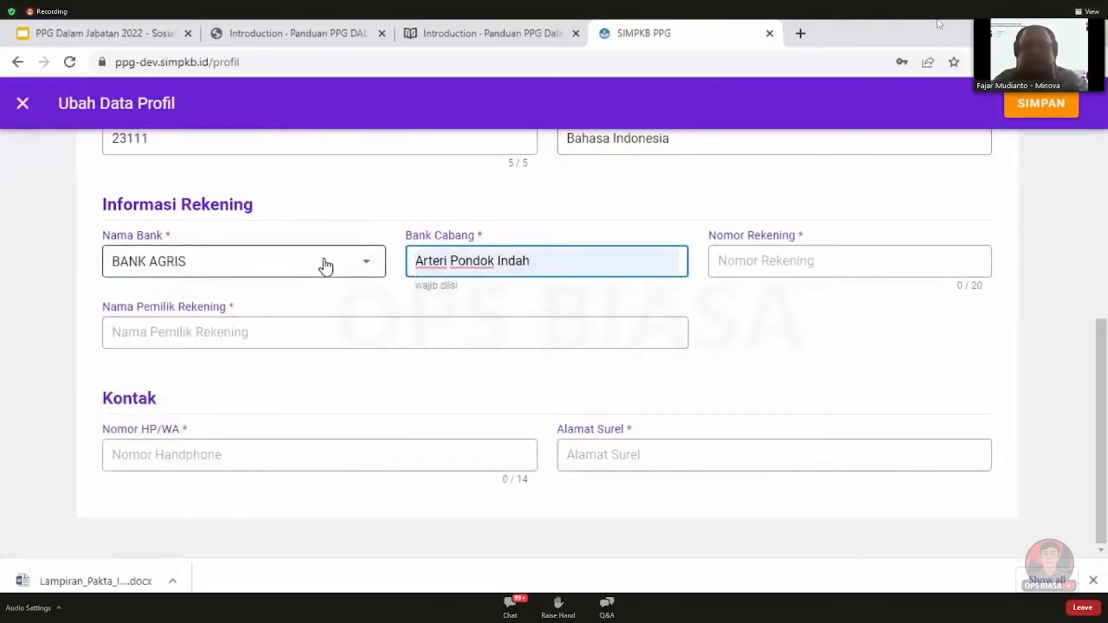
pyautogui.click(774, 260)
pyautogui.click(777, 299)
pyautogui.click(529, 342)
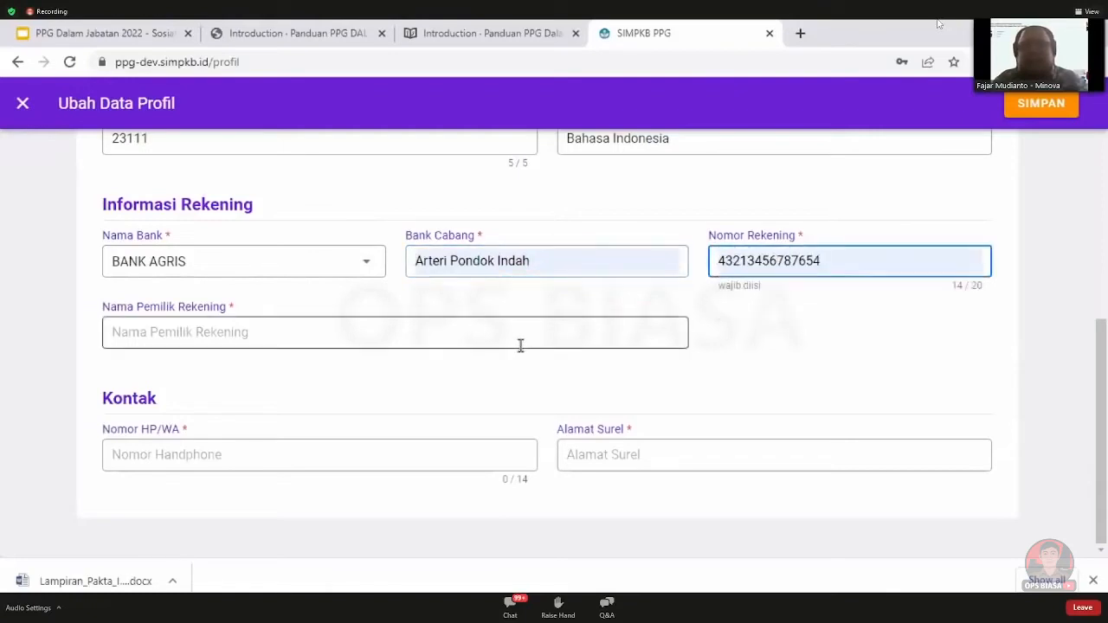
pyautogui.scroll(4, 770, 344)
pyautogui.scroll(2, 771, 344)
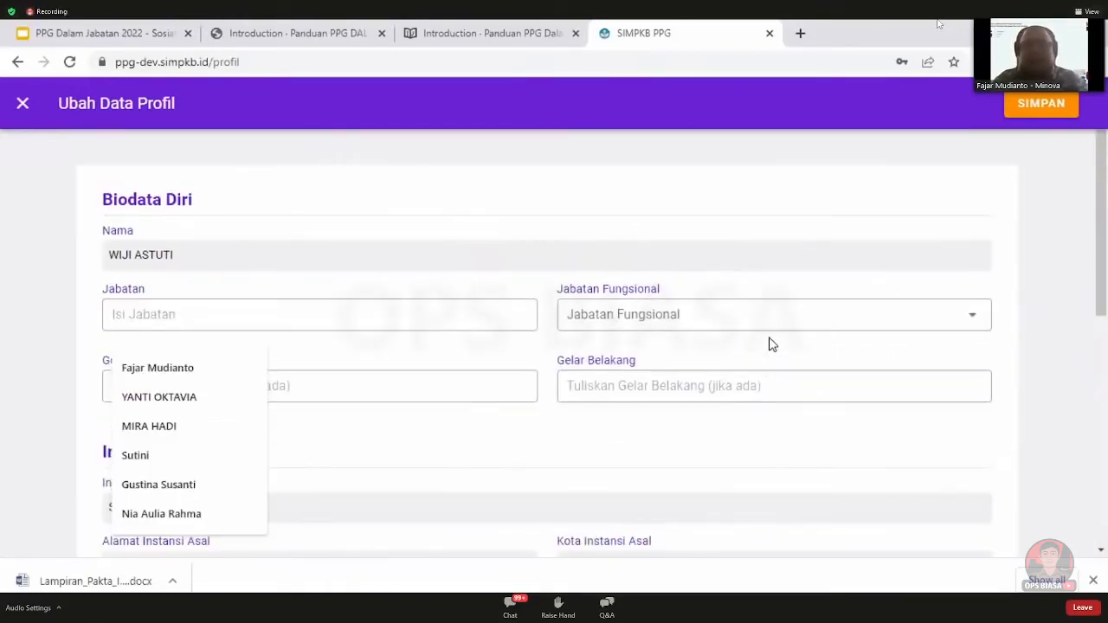
pyautogui.scroll(-6, 771, 343)
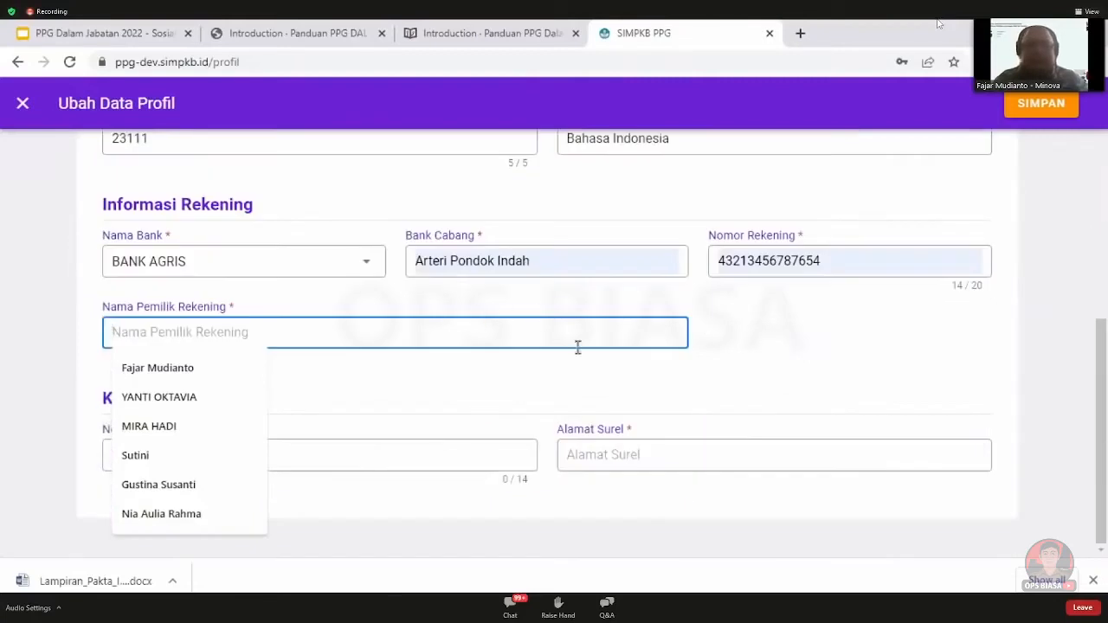
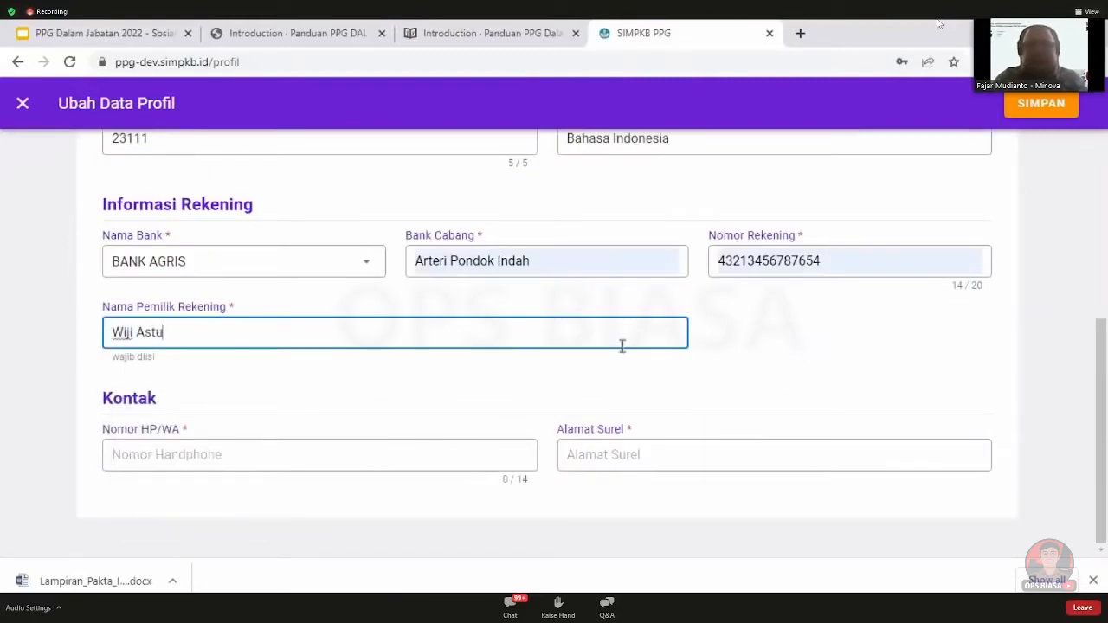
# Enter the phone/WhatsApp number and contact e-mail, then save the profile changes
pyautogui.click(407, 449)
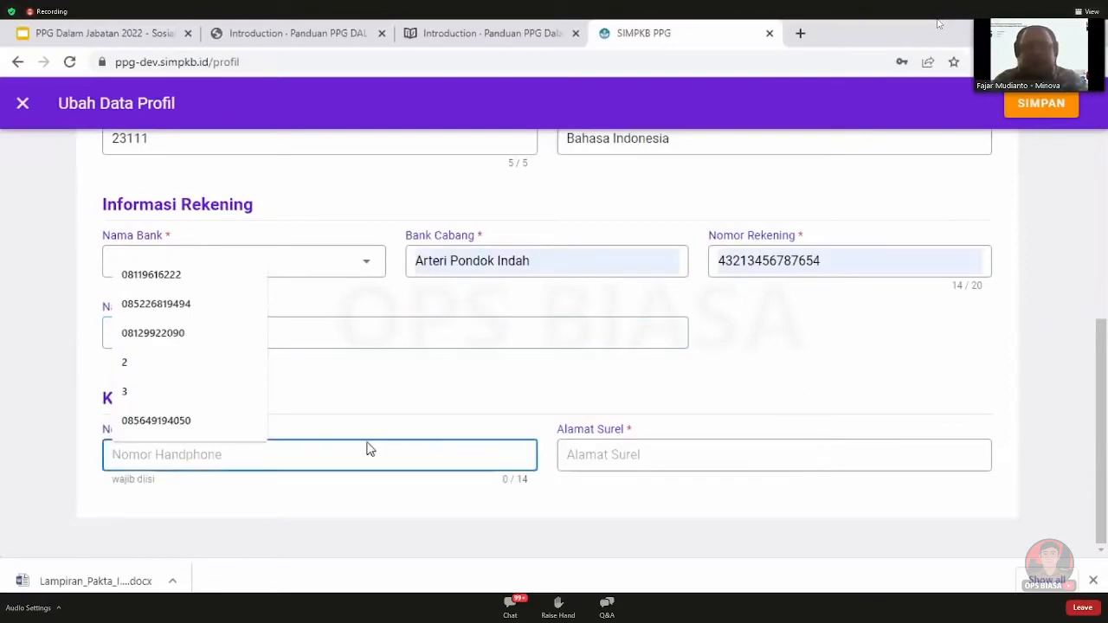
pyautogui.click(203, 425)
pyautogui.click(668, 461)
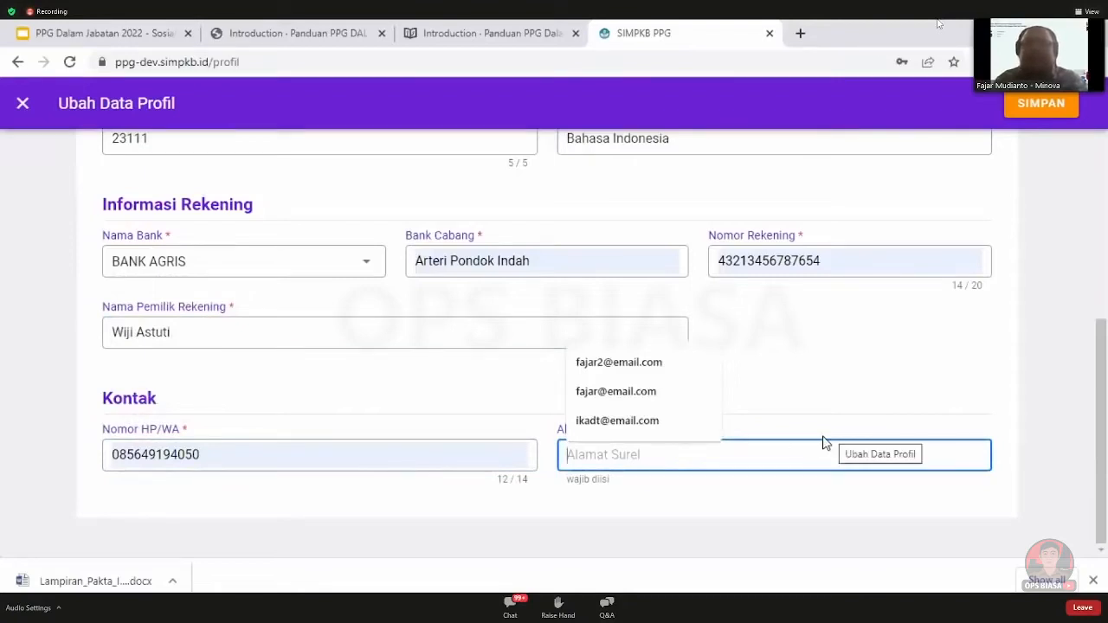
pyautogui.click(705, 519)
pyautogui.click(680, 459)
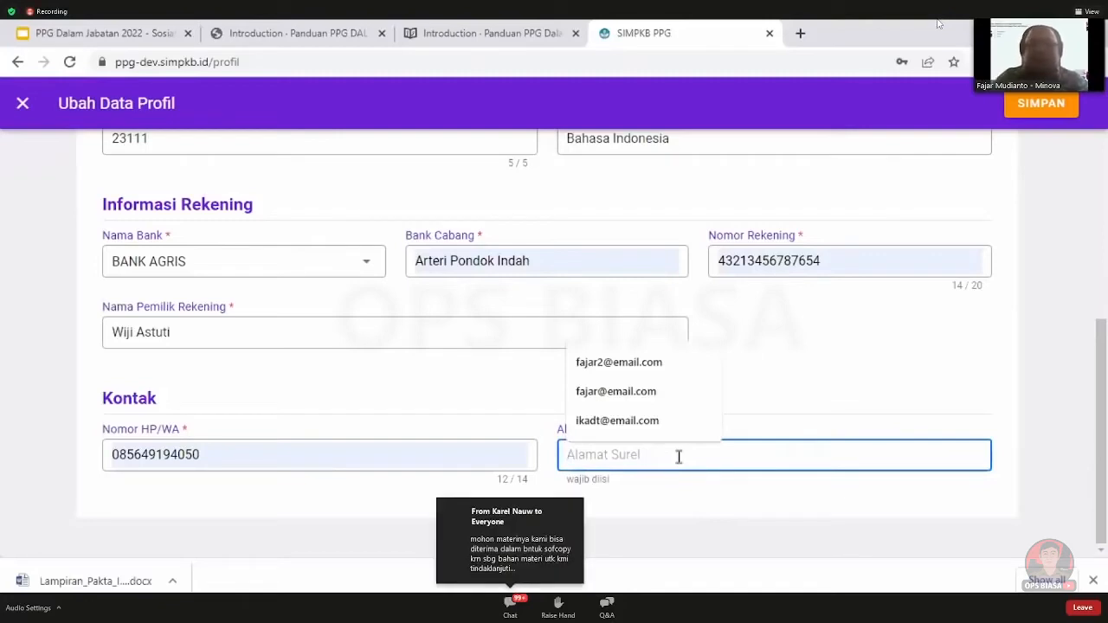
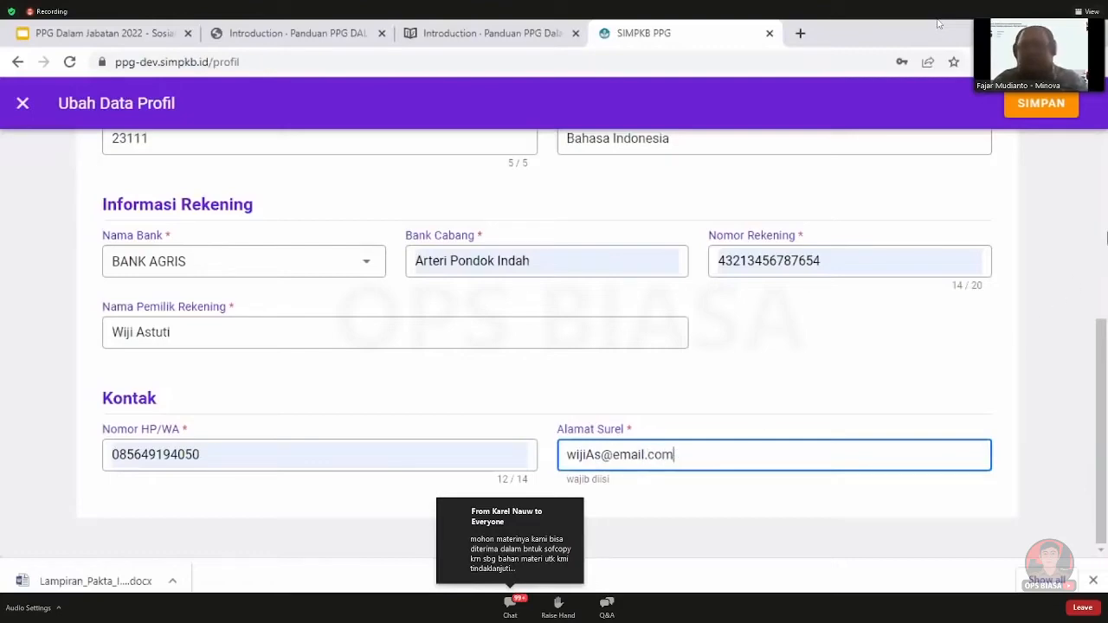
pyautogui.click(1017, 103)
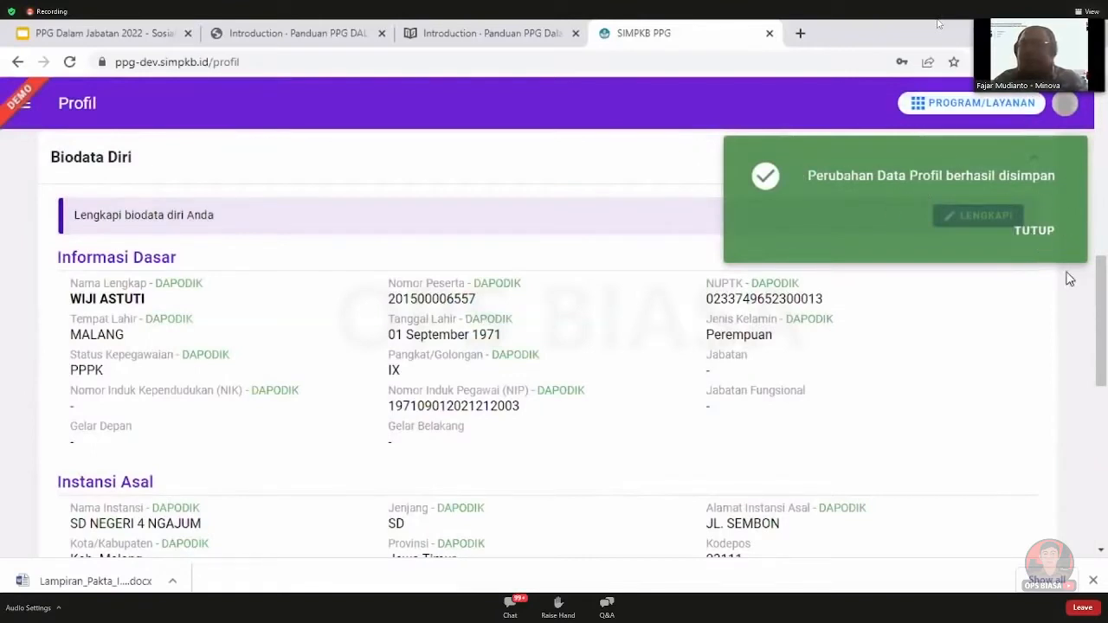
# Dismiss the save message and confirm the Status table marks Biodata Diri as completed
pyautogui.click(1043, 232)
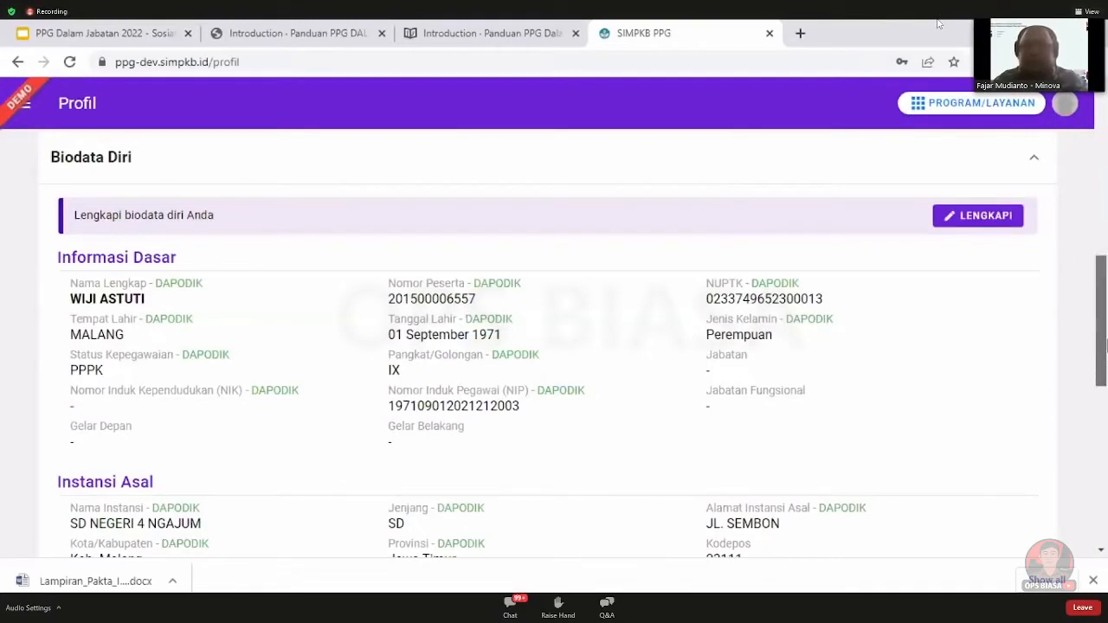
pyautogui.moveTo(1103, 362); pyautogui.dragTo(1105, 195)
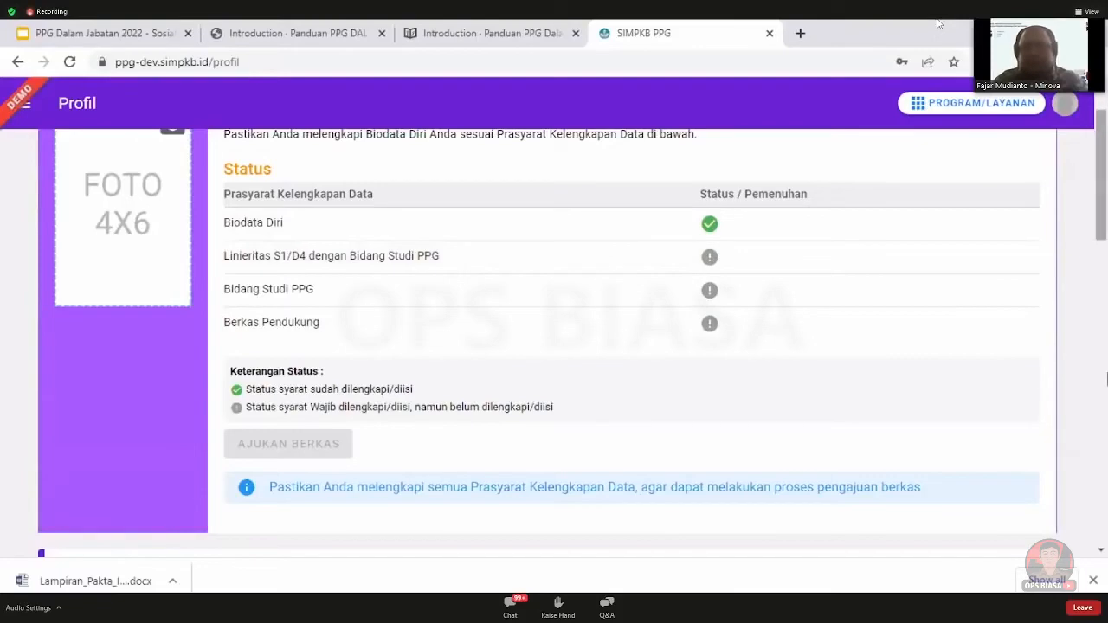
pyautogui.moveTo(1101, 197); pyautogui.dragTo(1101, 535)
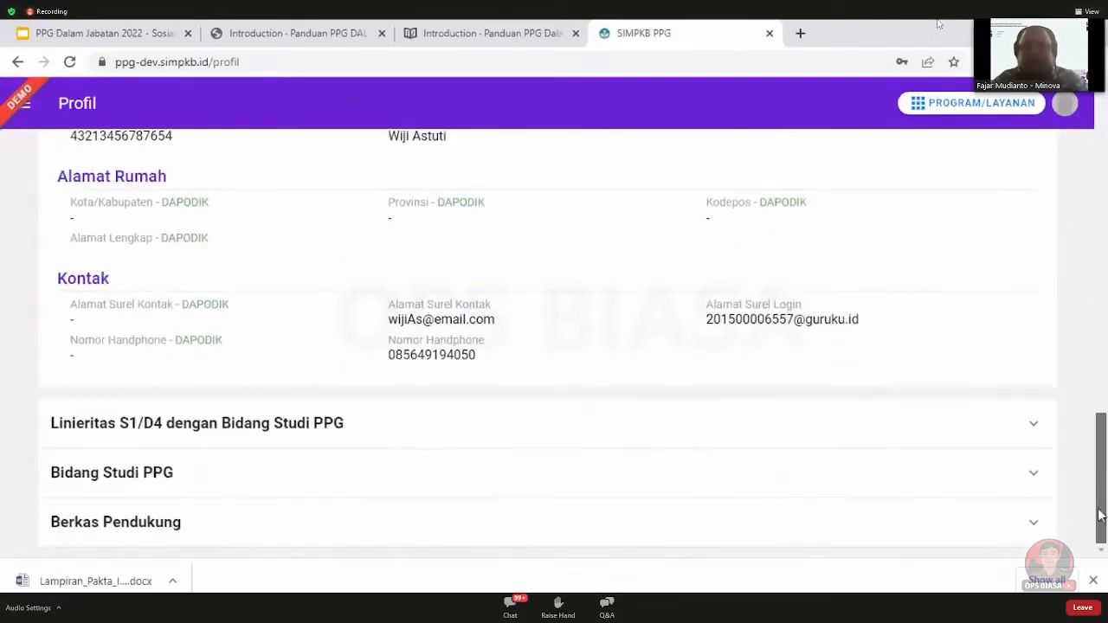
# Expand the Linieritas S1/D4 section and open its Lengkapi Linearitas form
pyautogui.click(980, 435)
pyautogui.scroll(-4, 977, 433)
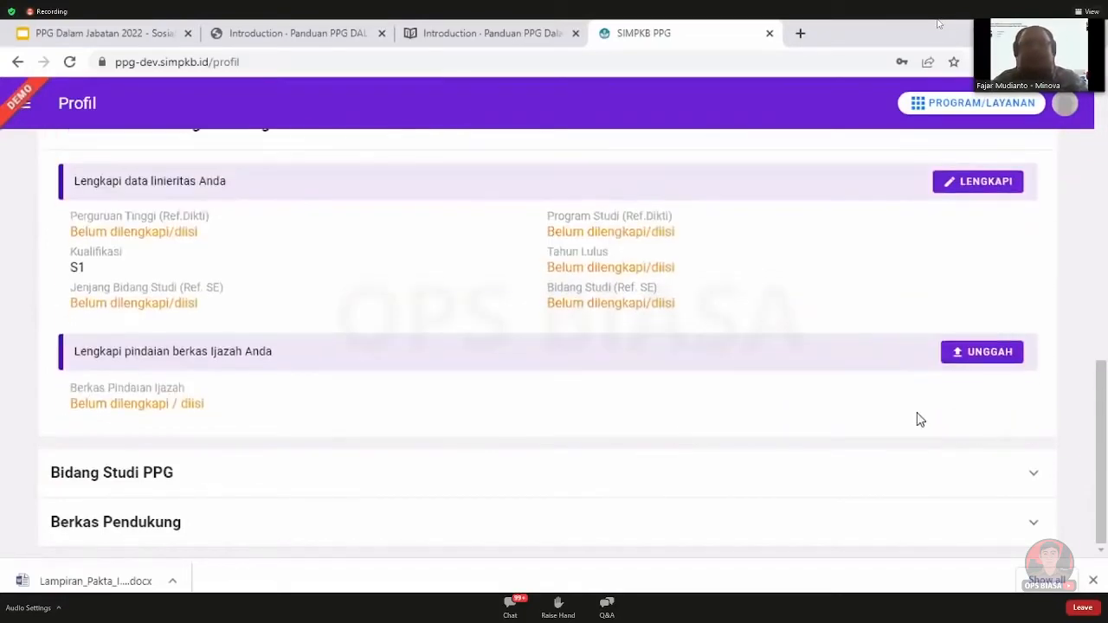
pyautogui.scroll(1, 1103, 418)
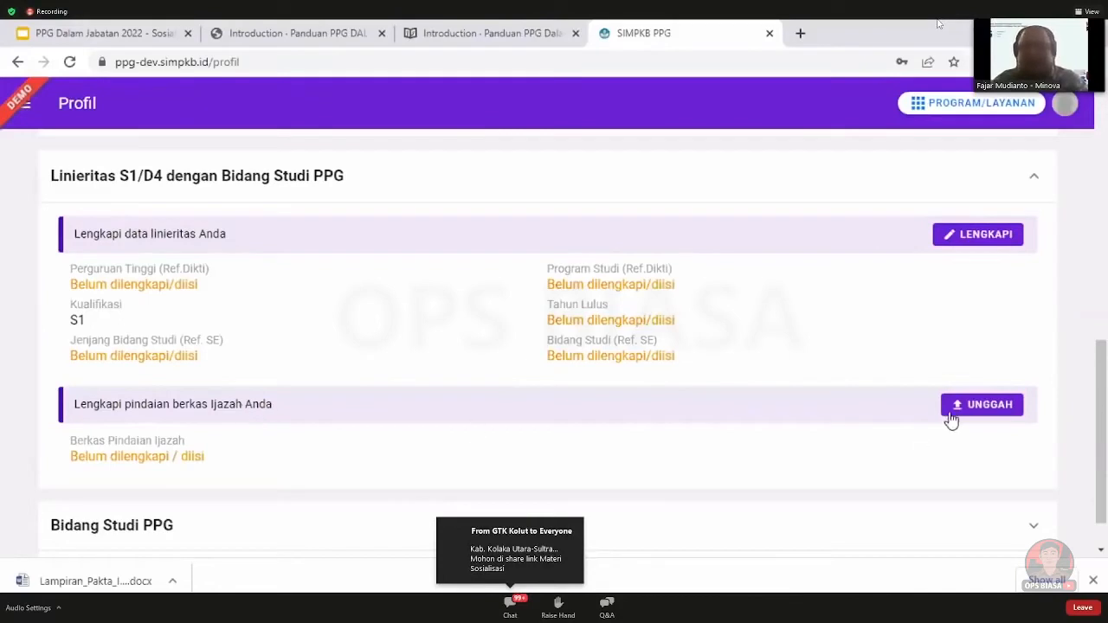
pyautogui.click(957, 240)
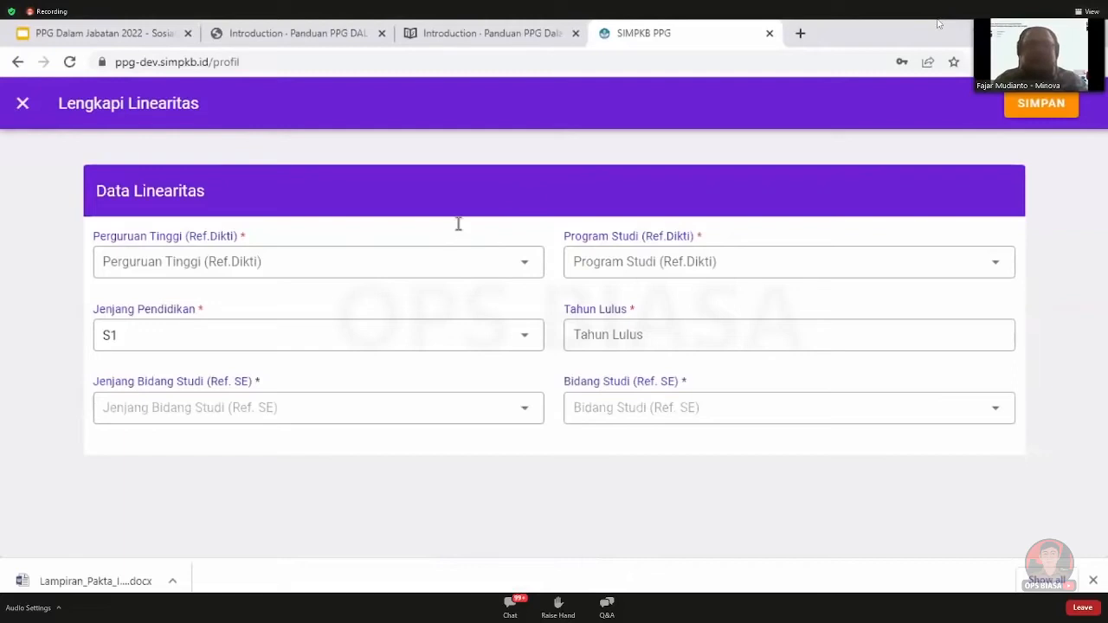
# Set the university to Universitas Negeri Malang
pyautogui.click(419, 263)
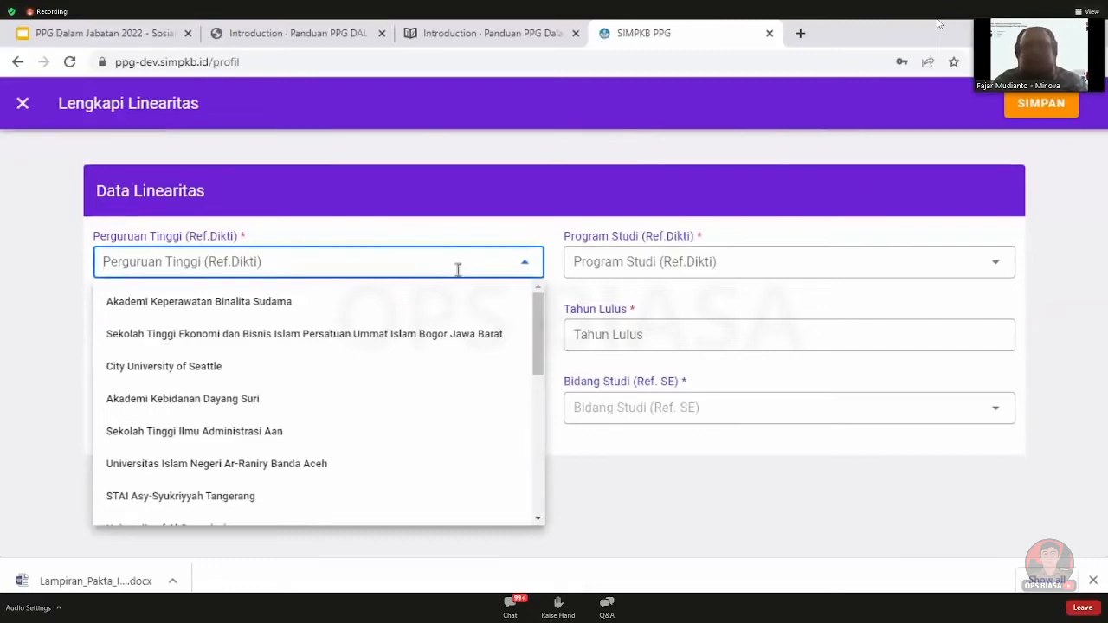
pyautogui.write('tidak')
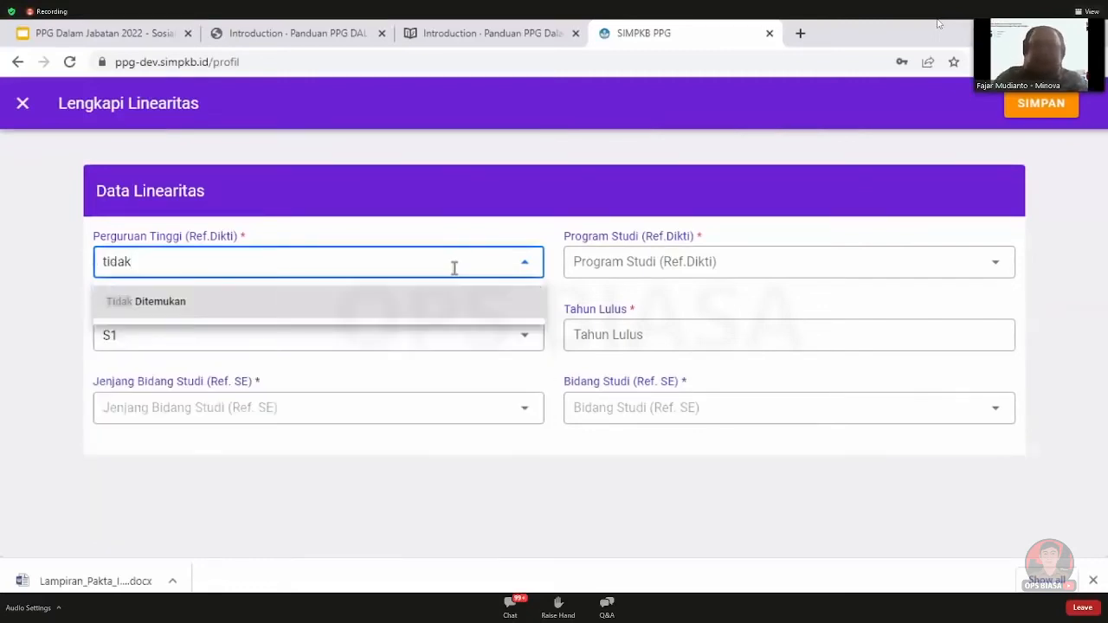
pyautogui.click(426, 299)
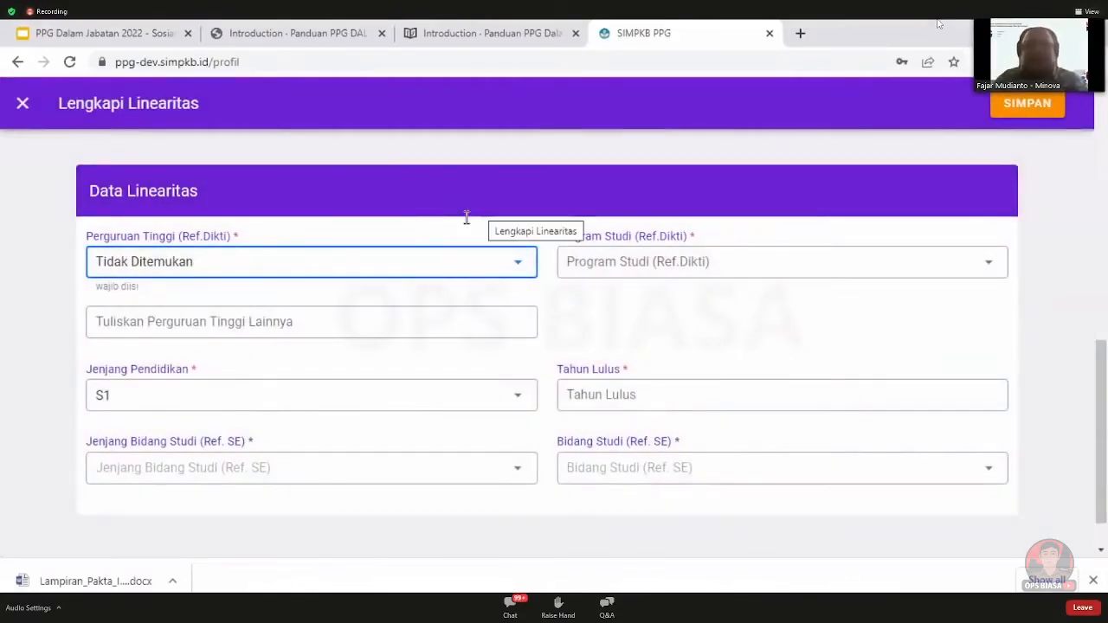
pyautogui.click(623, 261)
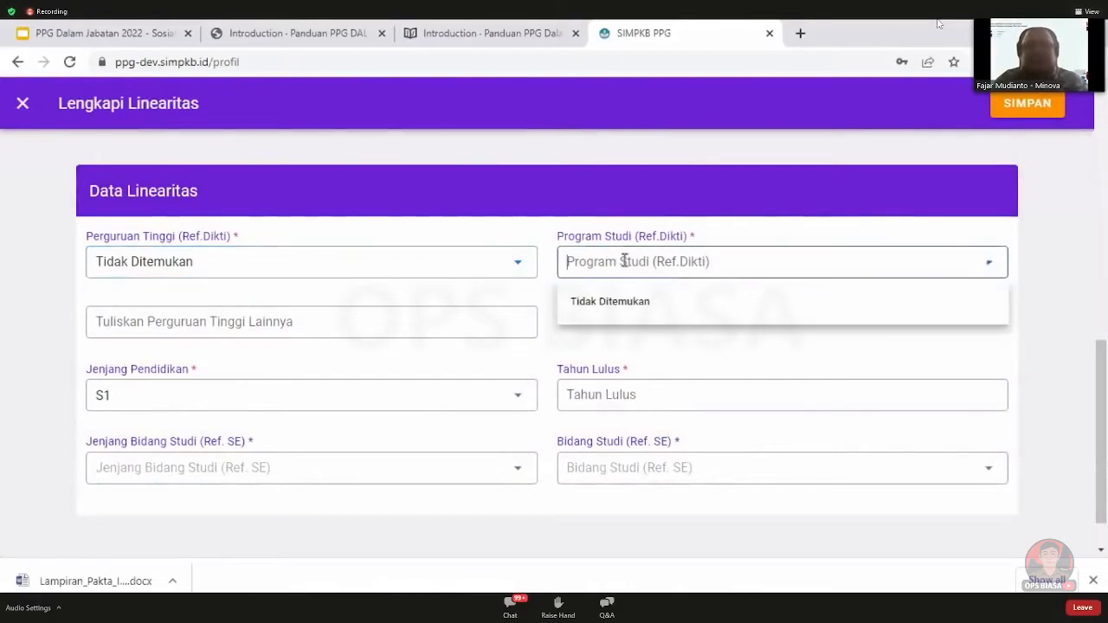
pyautogui.click(629, 305)
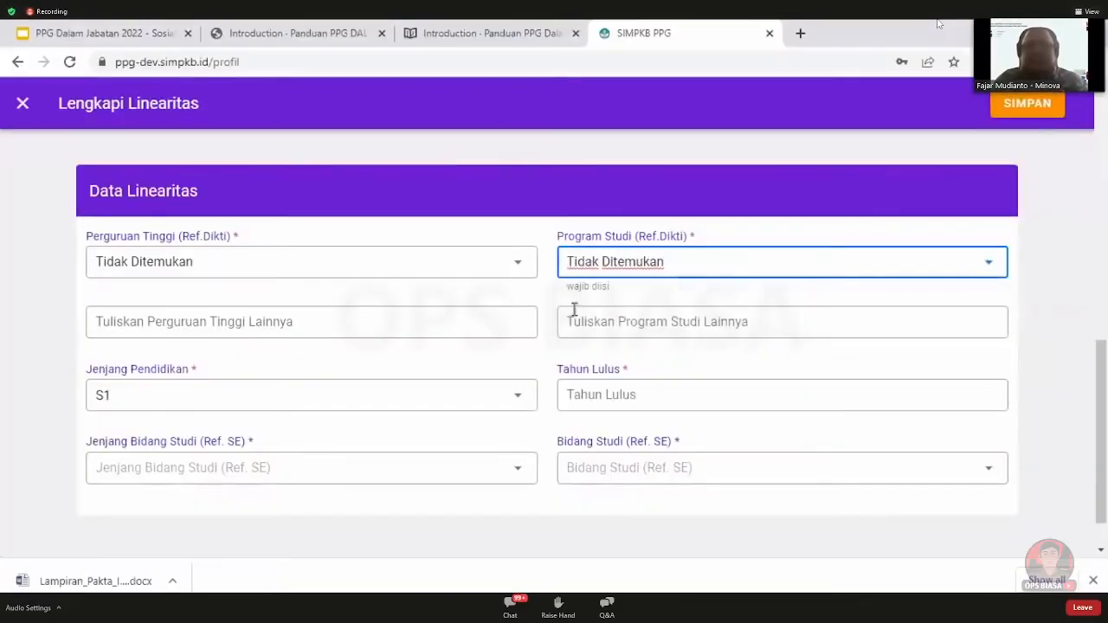
pyautogui.click(309, 322)
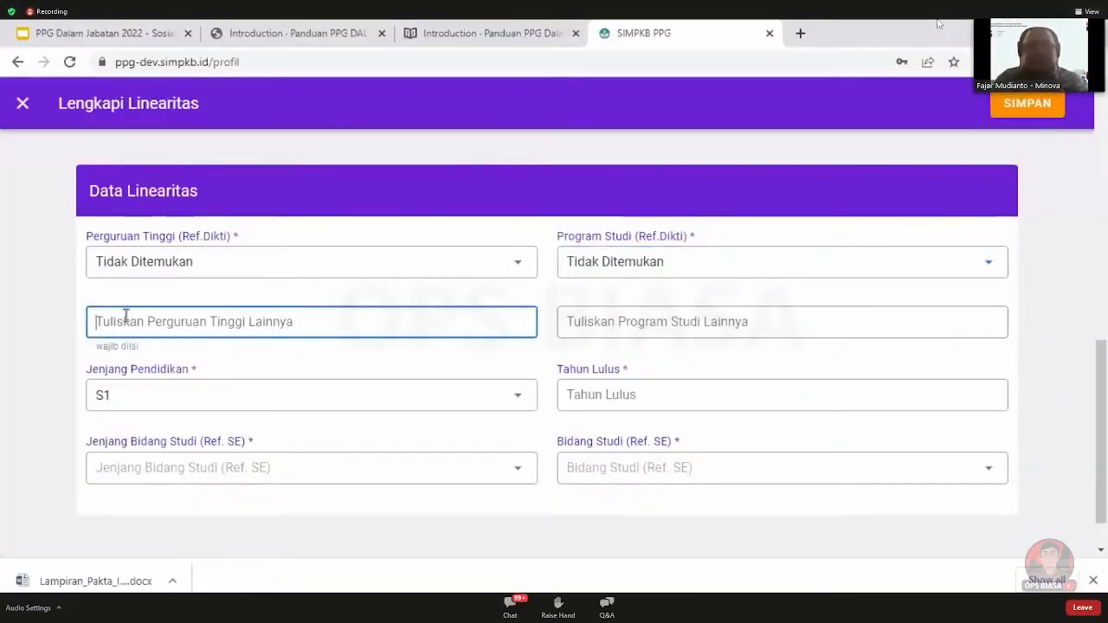
pyautogui.click(655, 326)
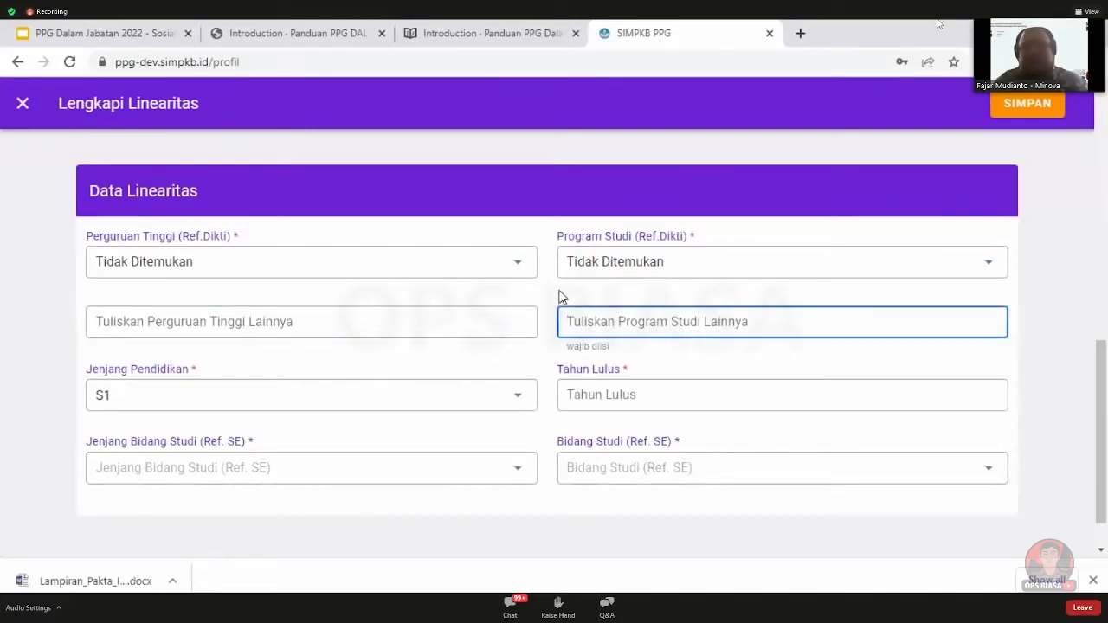
pyautogui.click(702, 264)
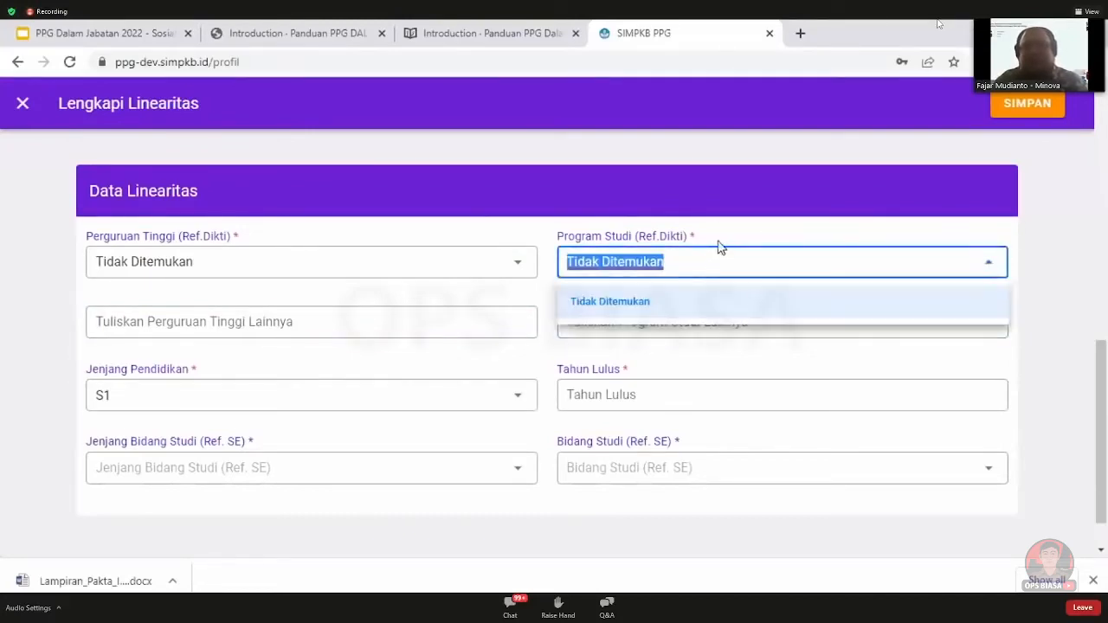
pyautogui.click(490, 260)
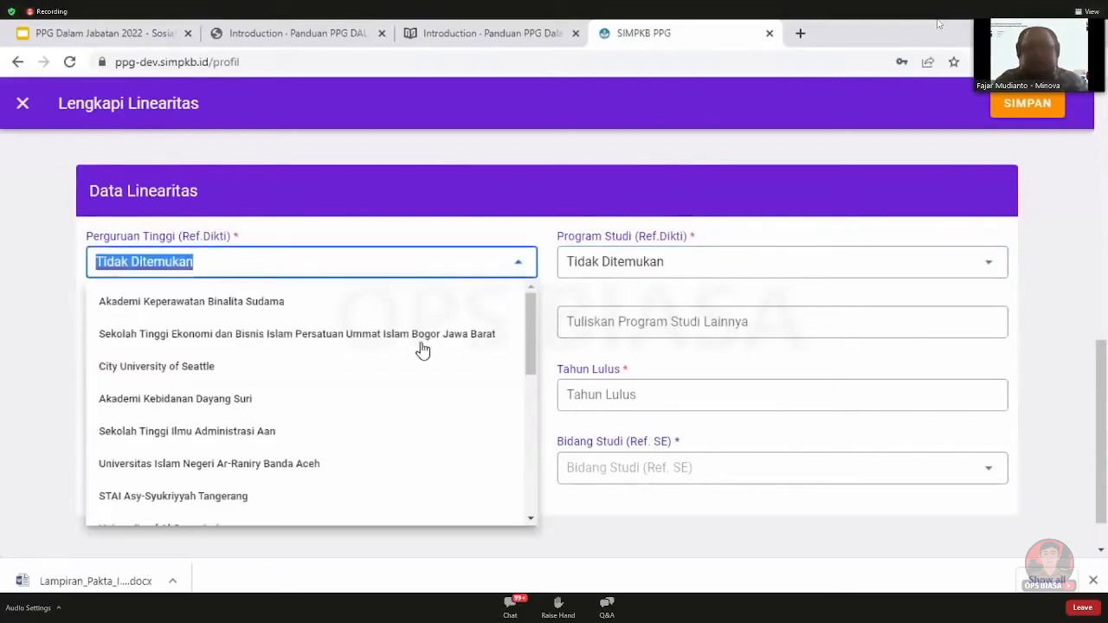
pyautogui.scroll(-2, 394, 364)
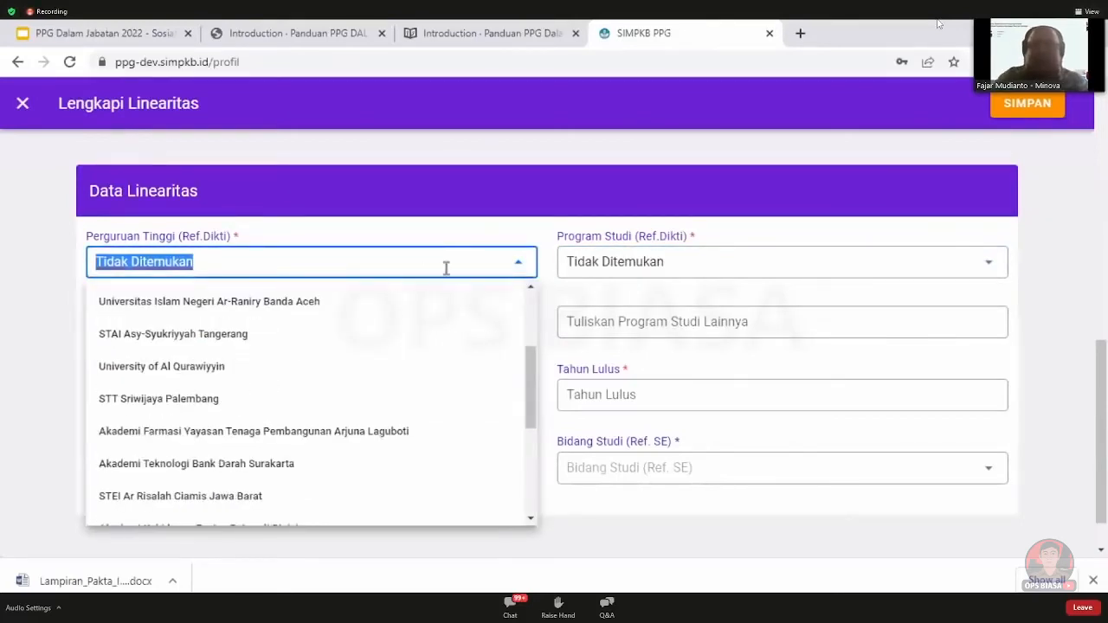
pyautogui.write('negeri malang')
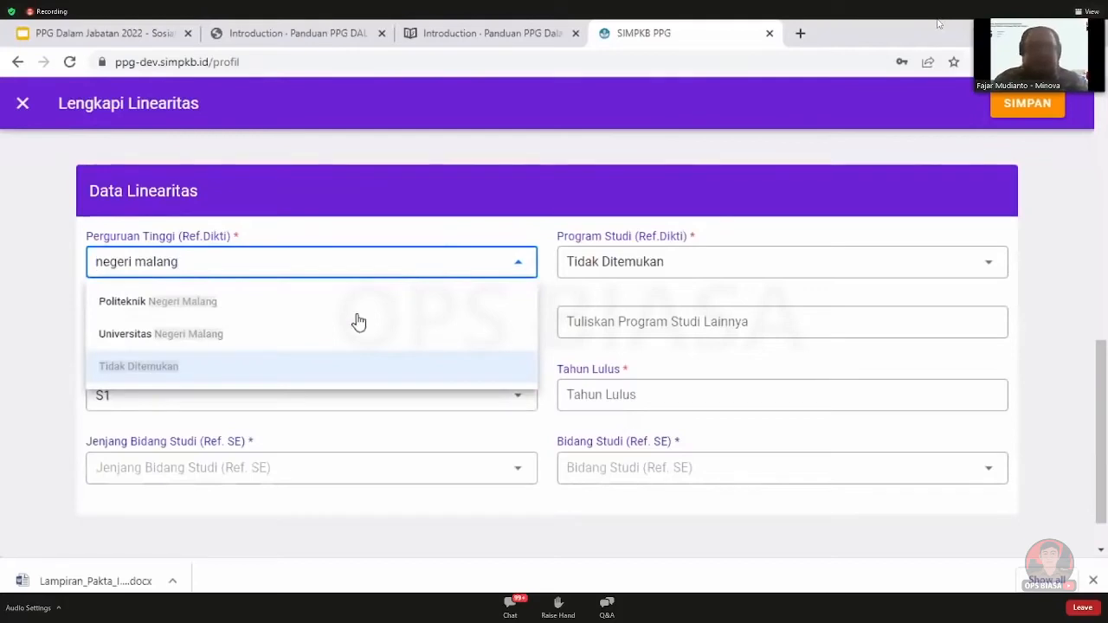
pyautogui.click(245, 335)
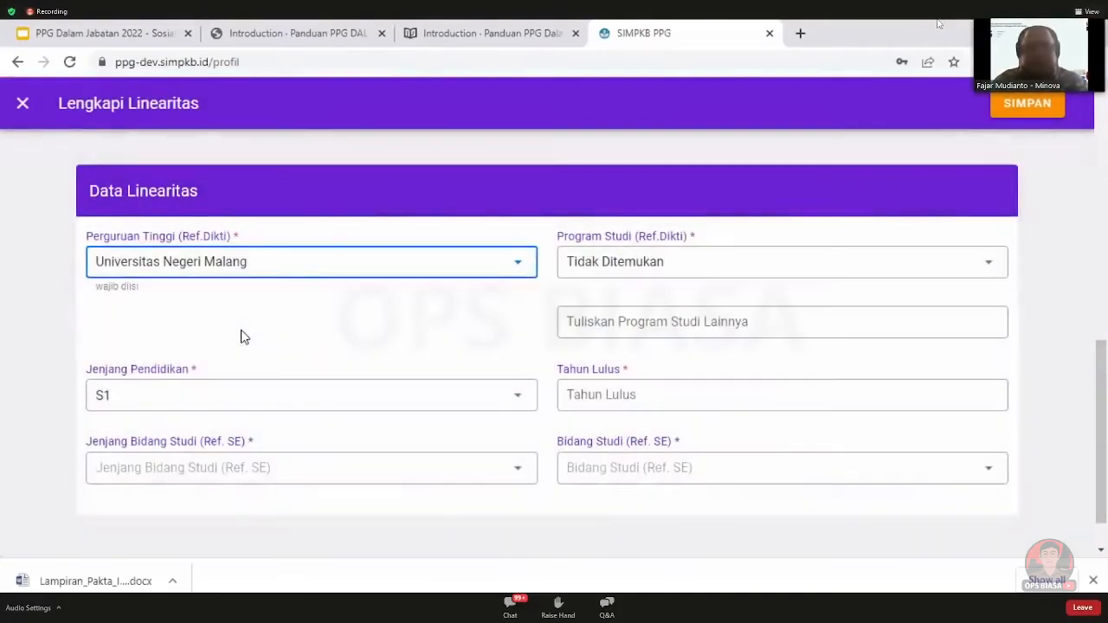
# Choose Pendidikan Bahasa, Sastra Indonesia dan Daerah as the study programme
pyautogui.click(631, 265)
pyautogui.scroll(-10, 794, 393)
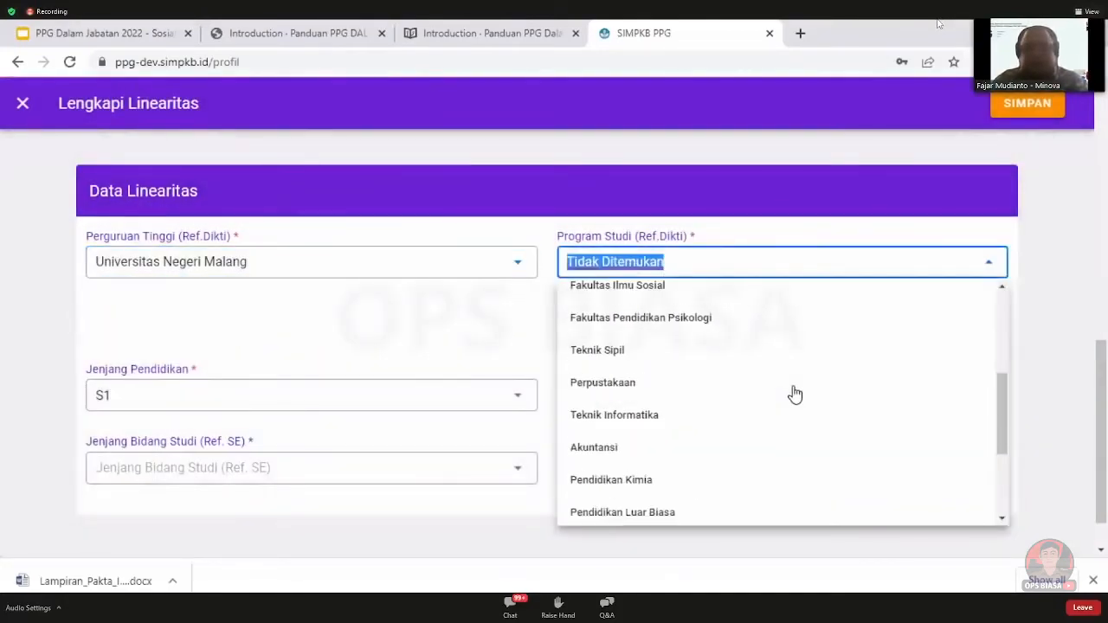
pyautogui.scroll(-2, 794, 393)
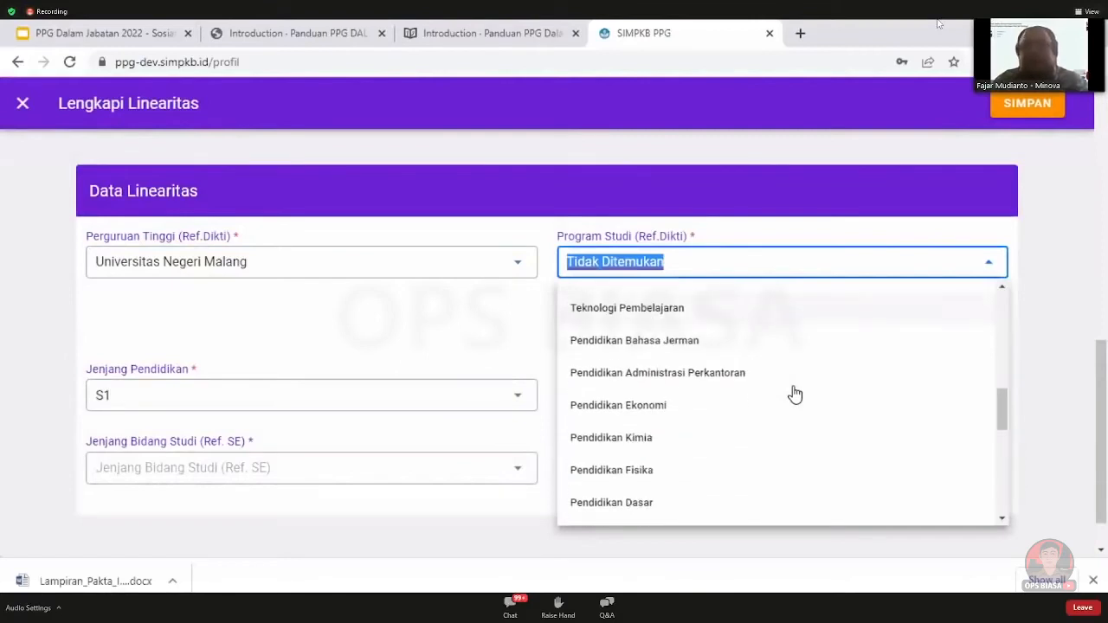
pyautogui.scroll(-5, 795, 394)
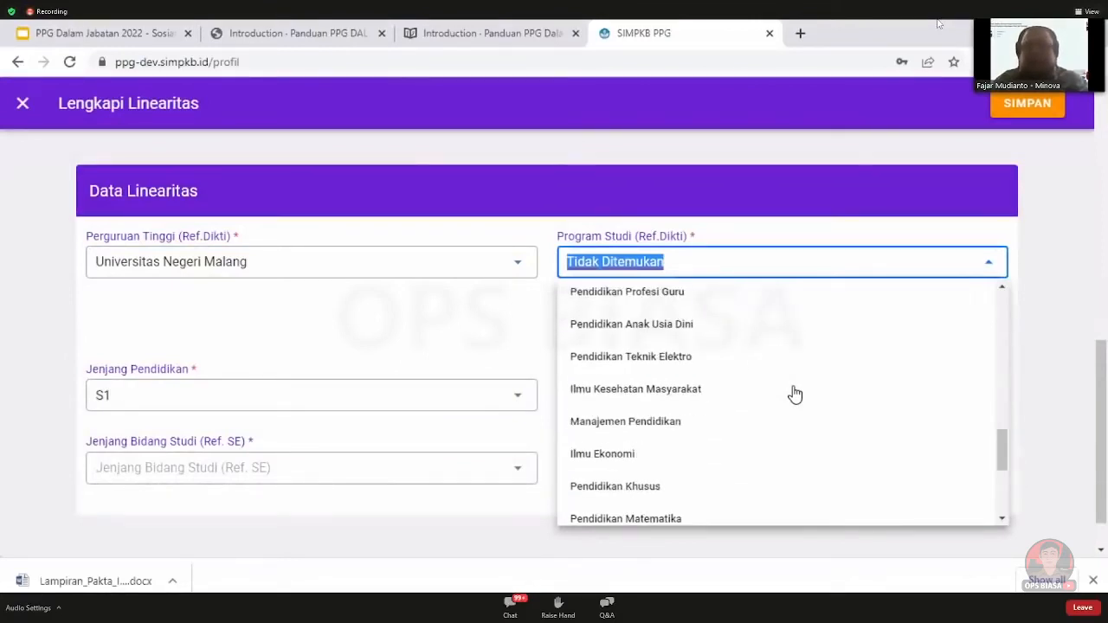
pyautogui.scroll(-3, 795, 394)
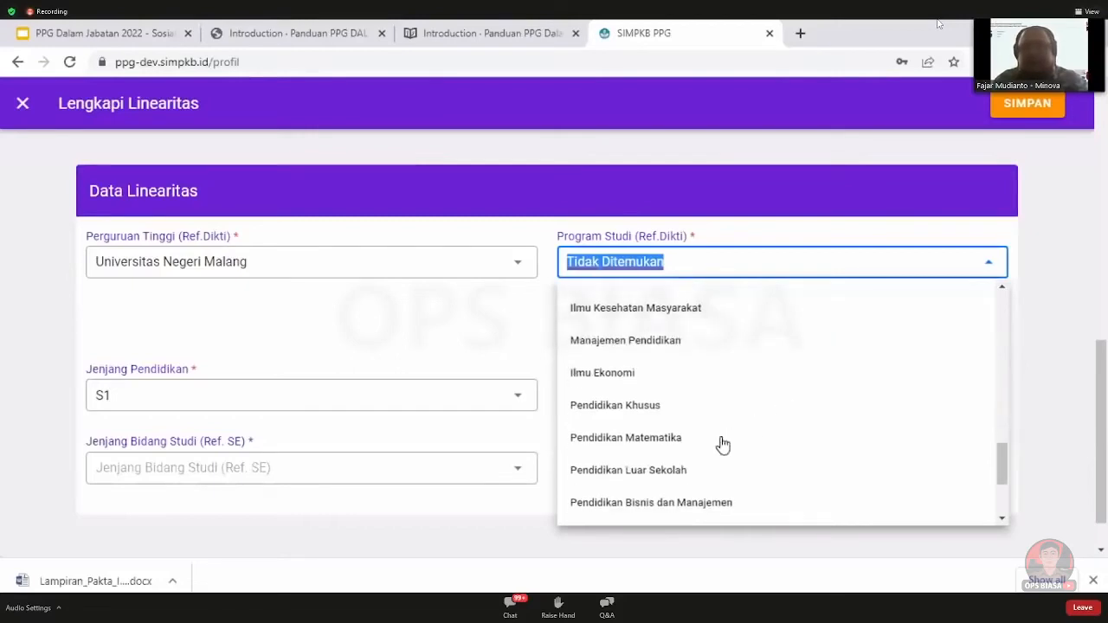
pyautogui.click(680, 439)
pyautogui.click(706, 274)
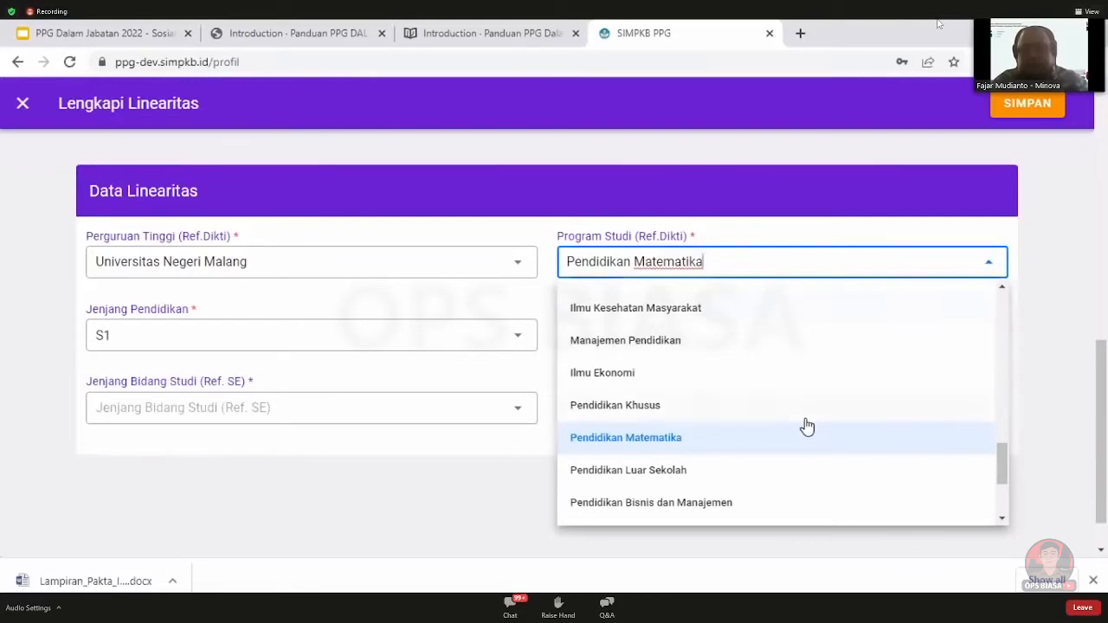
pyautogui.scroll(-2, 803, 426)
pyautogui.click(762, 490)
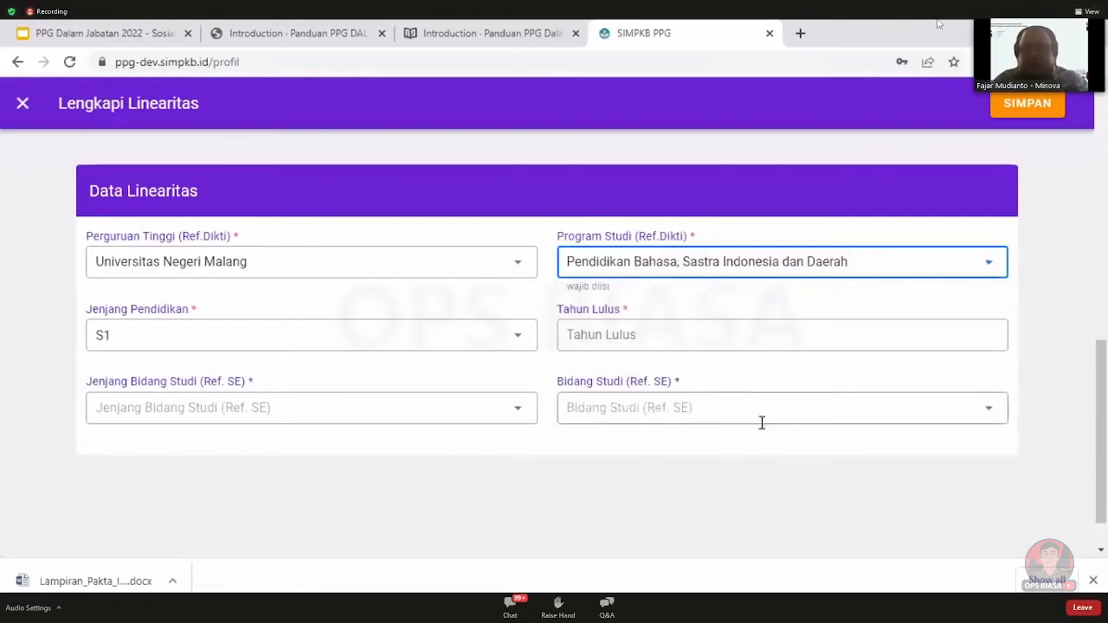
# Set level S1, graduation year 2010, SMP subject level and Bahasa Indonesia, then save
pyautogui.click(472, 337)
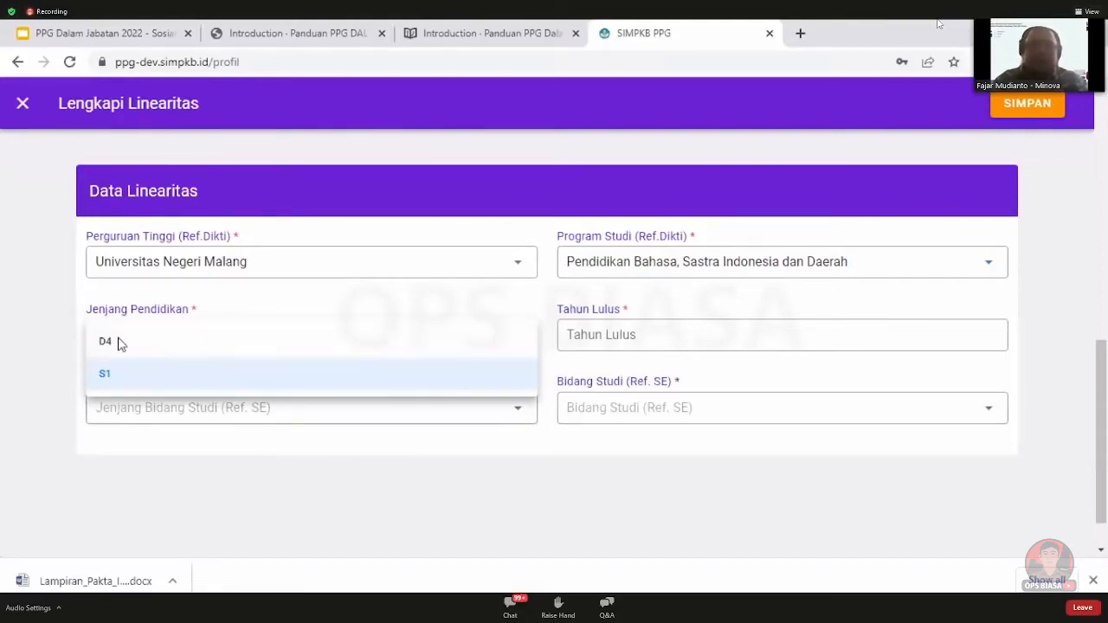
pyautogui.click(59, 344)
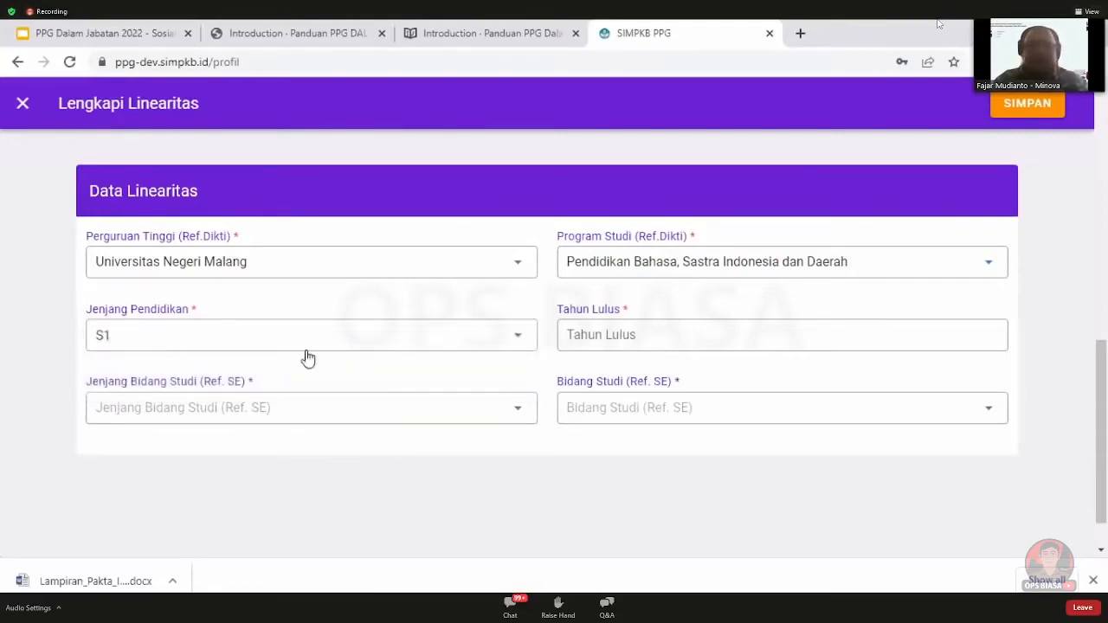
pyautogui.click(703, 342)
pyautogui.click(661, 367)
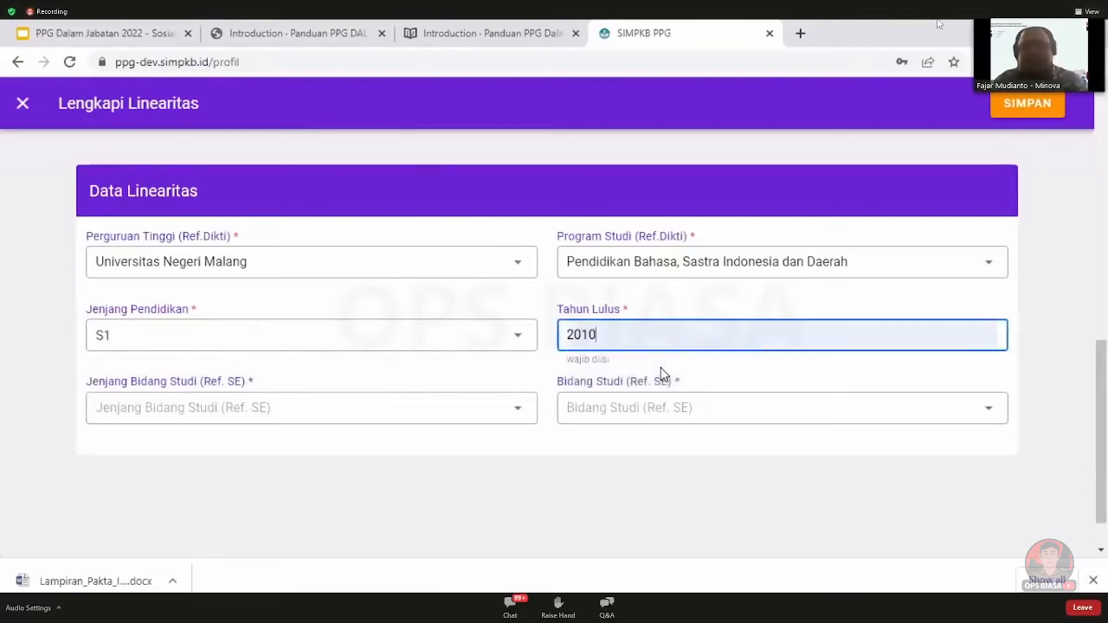
pyautogui.click(489, 373)
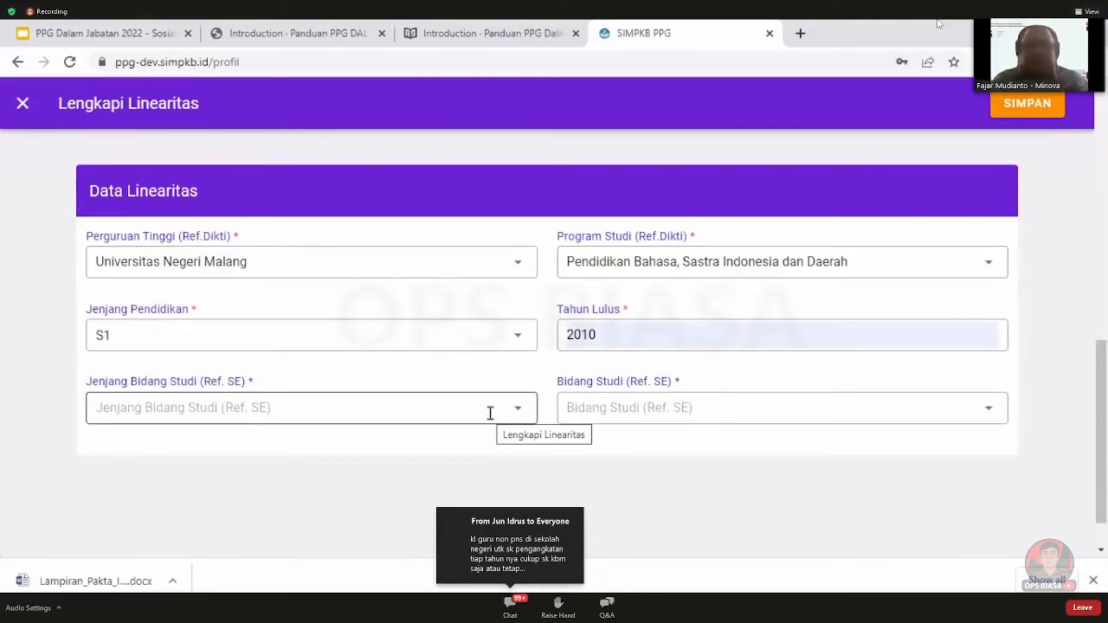
pyautogui.click(490, 413)
pyautogui.click(404, 374)
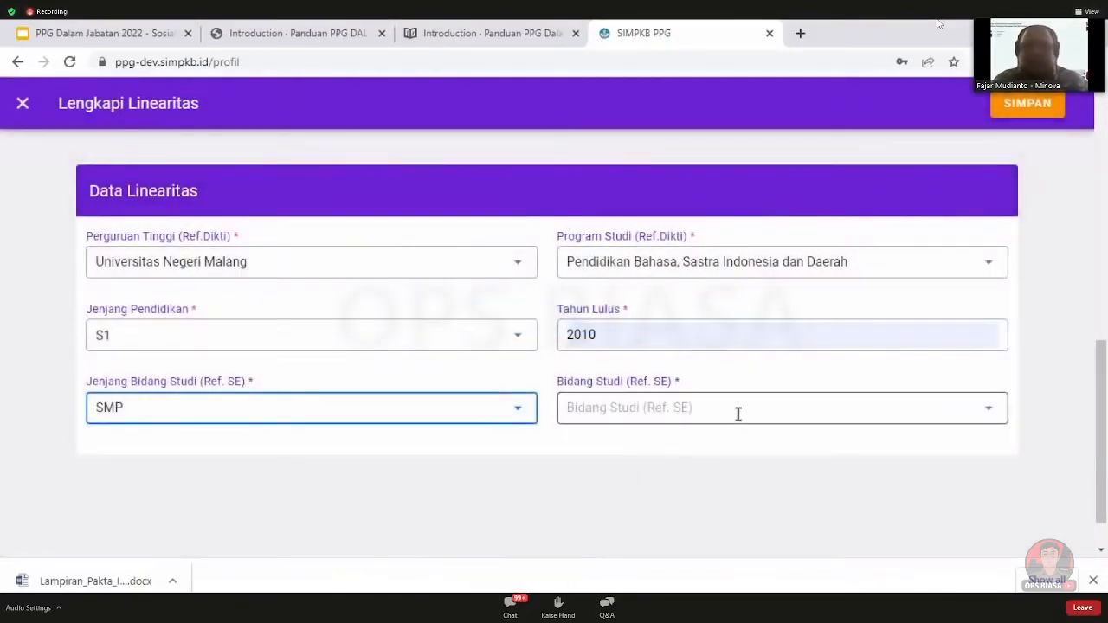
pyautogui.click(738, 413)
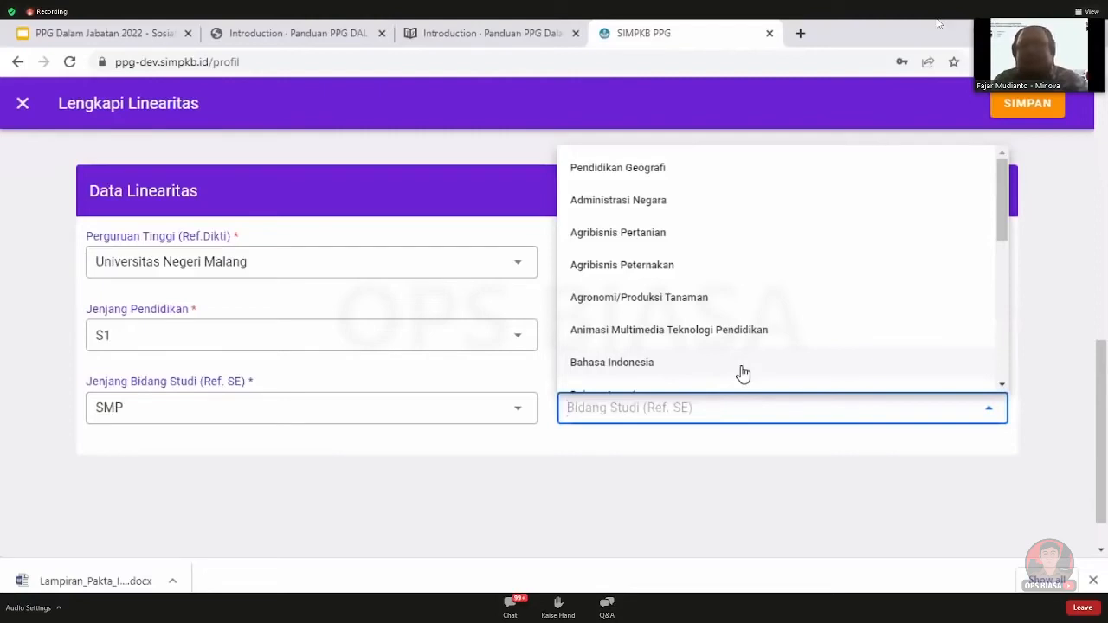
pyautogui.click(743, 373)
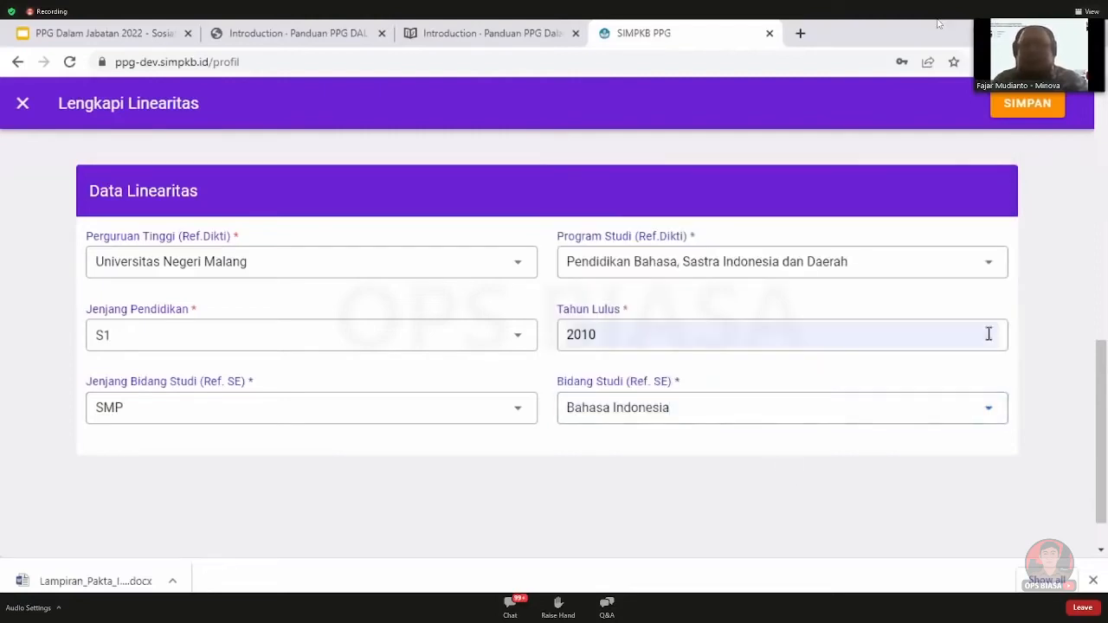
pyautogui.click(1027, 97)
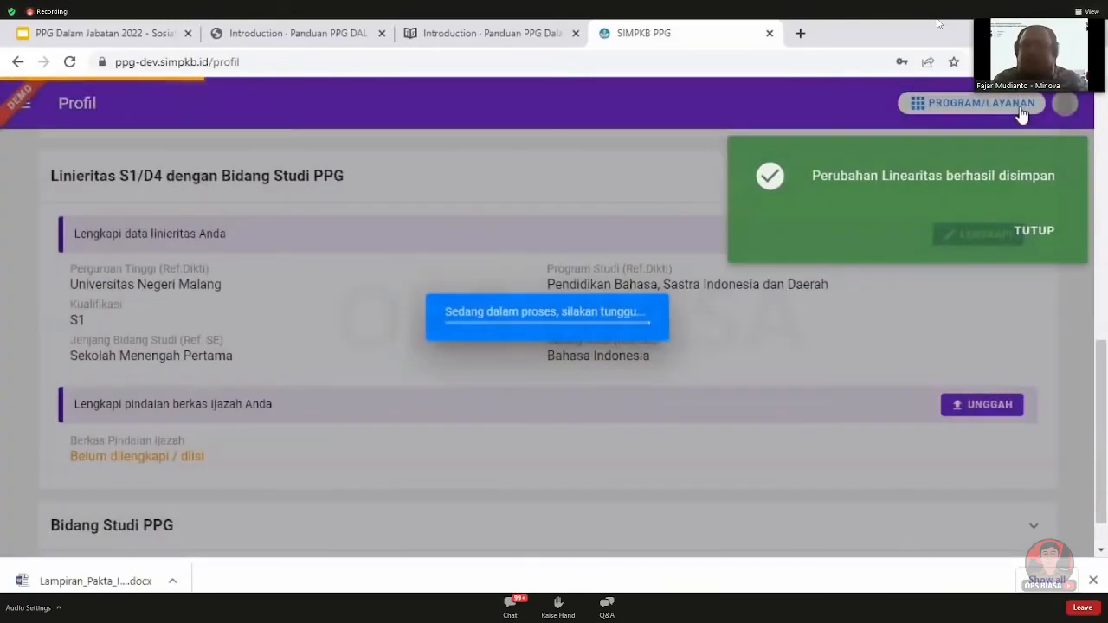
# Upload the PDF '0179 - Koordinasi…2022.pdf' (514.9 kB) as the Ijazah scan and save it
pyautogui.click(1017, 237)
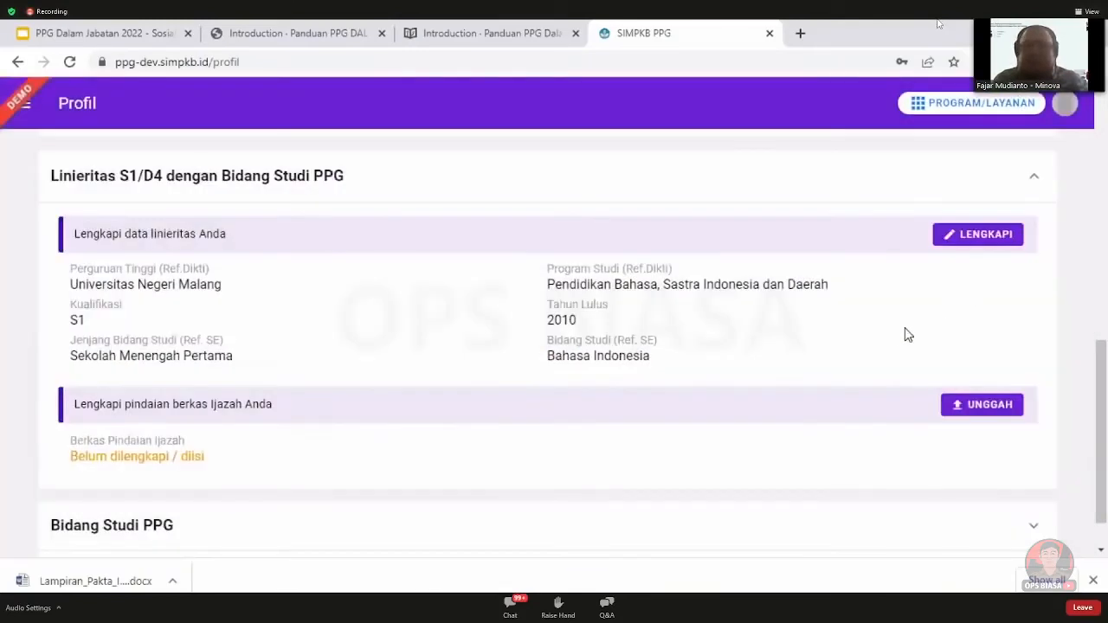
pyautogui.click(982, 405)
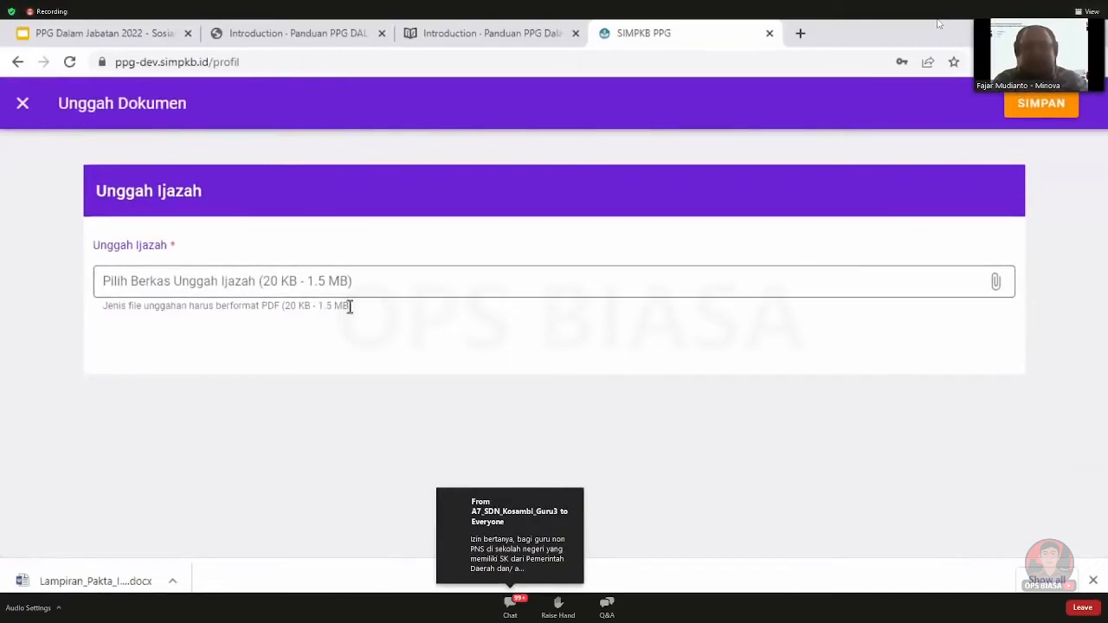
pyautogui.moveTo(234, 312); pyautogui.dragTo(350, 307)
pyautogui.click(472, 309)
pyautogui.click(836, 281)
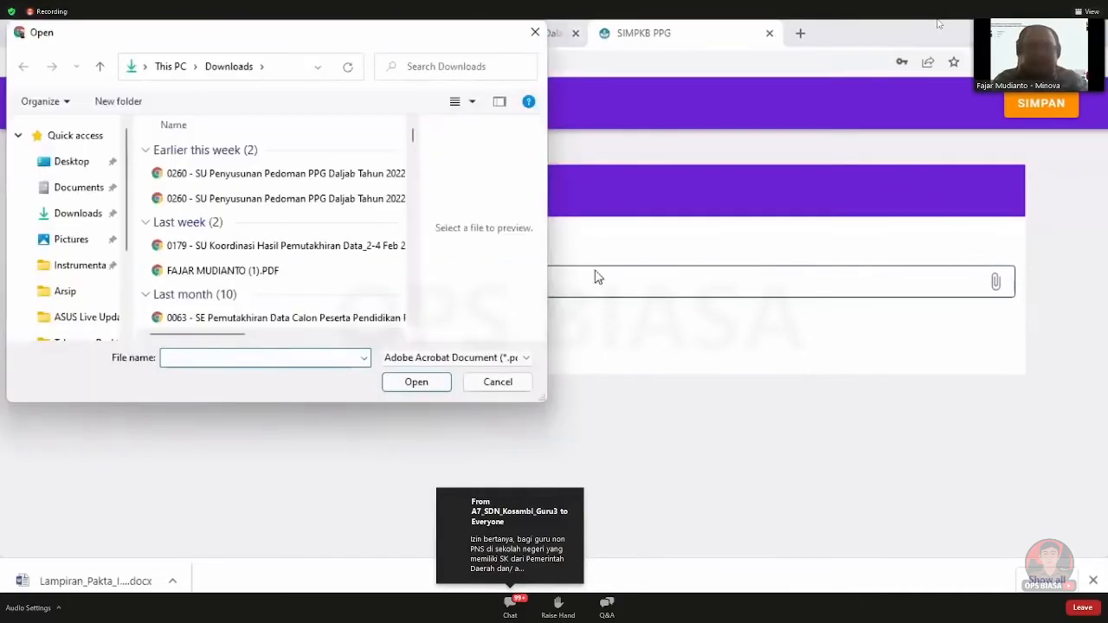
pyautogui.scroll(-3, 359, 289)
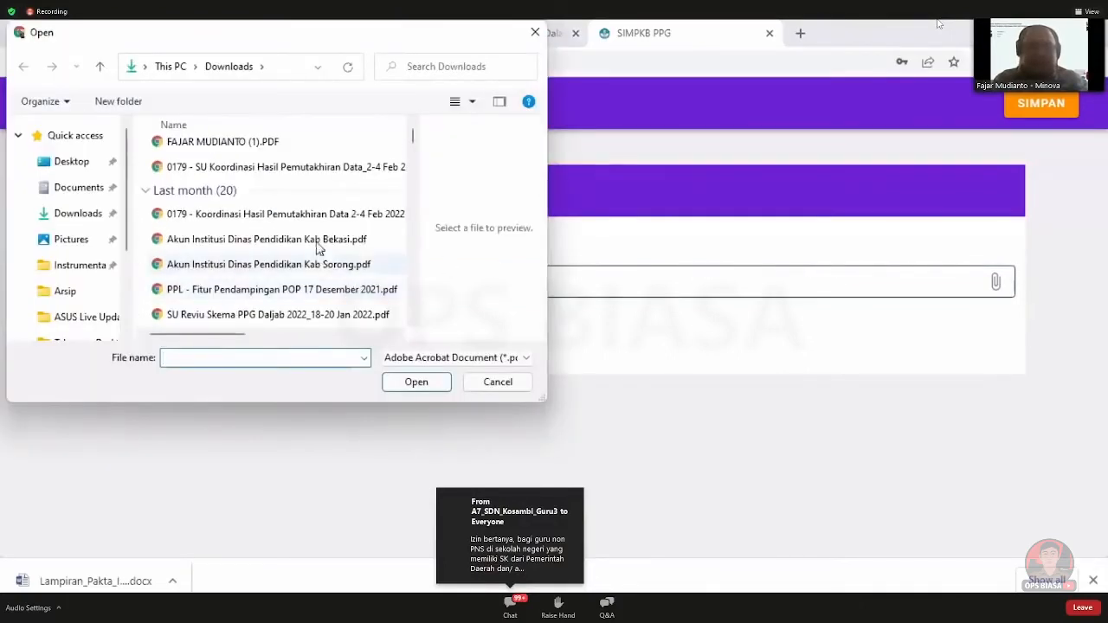
pyautogui.click(412, 382)
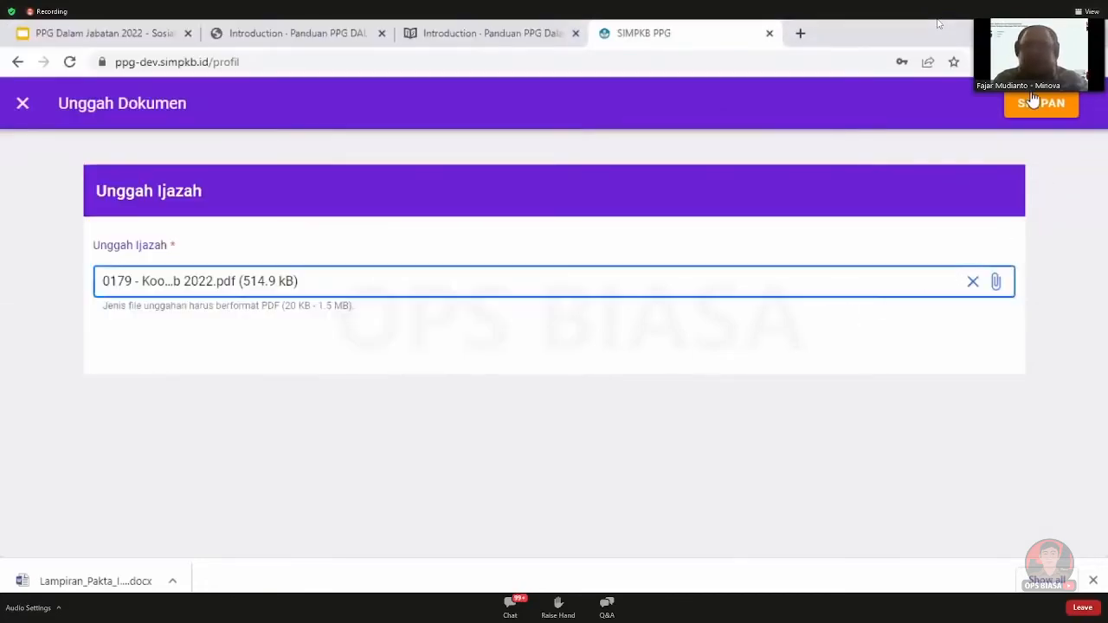
pyautogui.click(1035, 103)
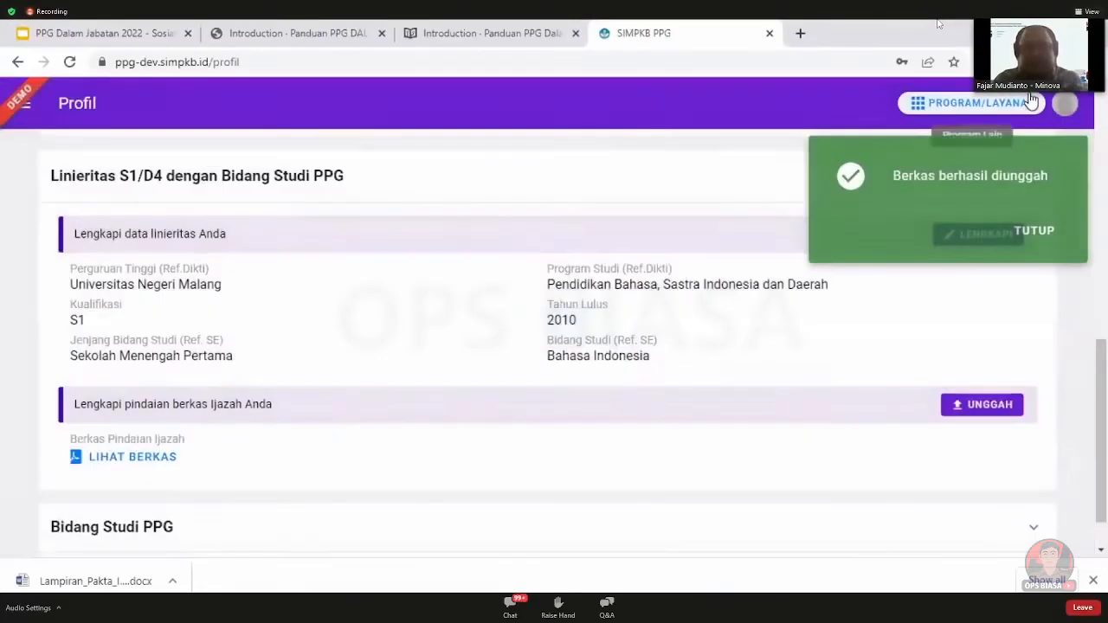
# Set Bidang Studi PPG to Bahasa Indonesia and save the change
pyautogui.click(1038, 231)
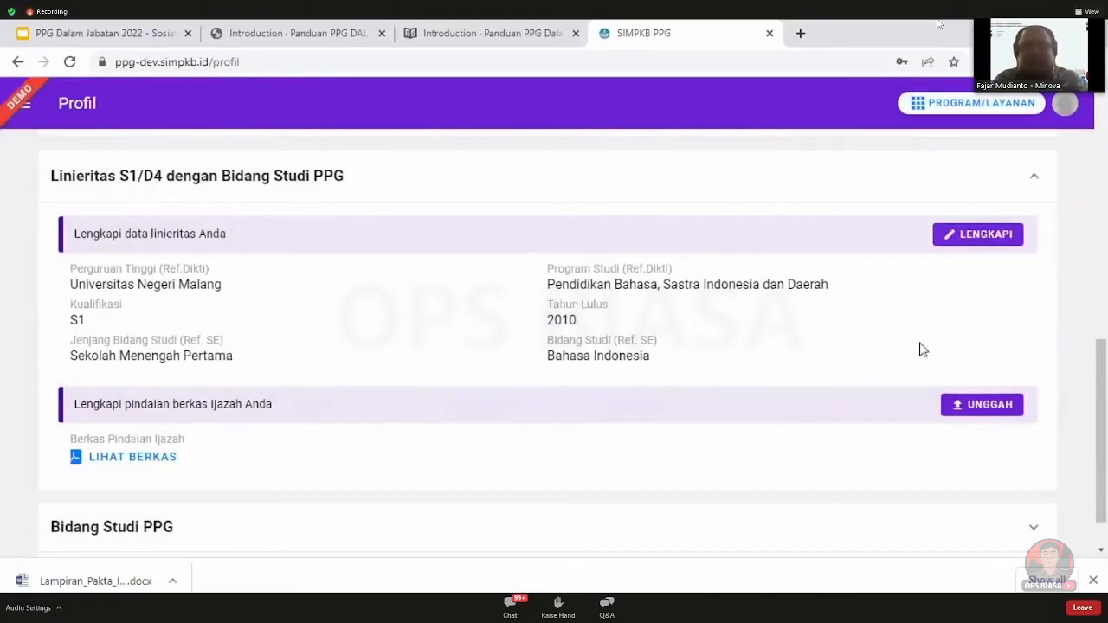
pyautogui.moveTo(1103, 389); pyautogui.dragTo(1106, 184)
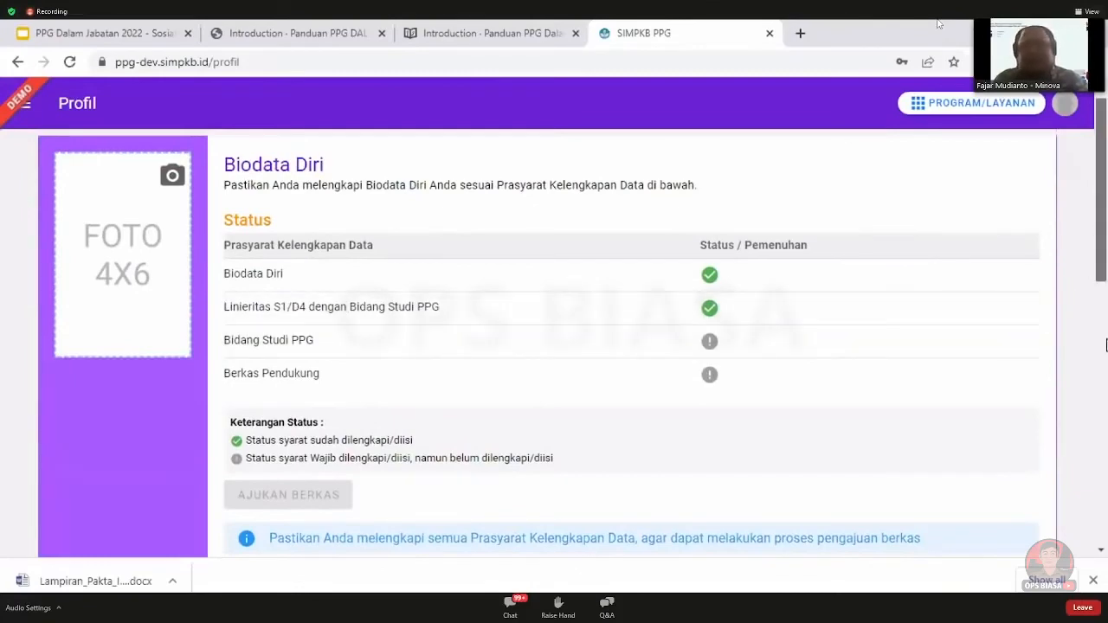
pyautogui.scroll(-10, 1106, 346)
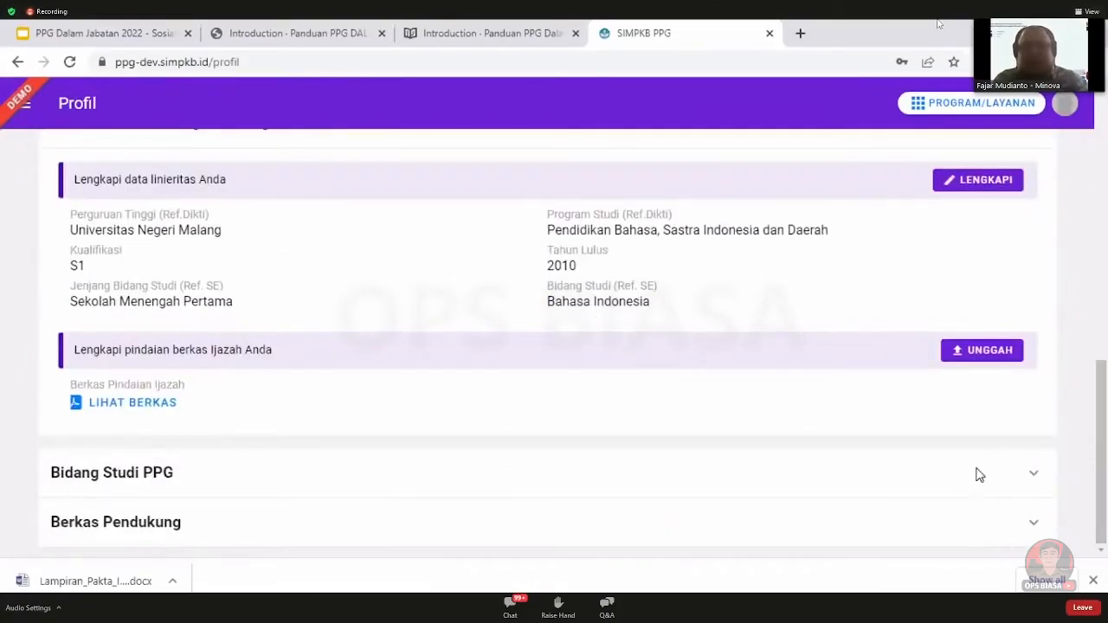
pyautogui.click(979, 474)
pyautogui.click(972, 400)
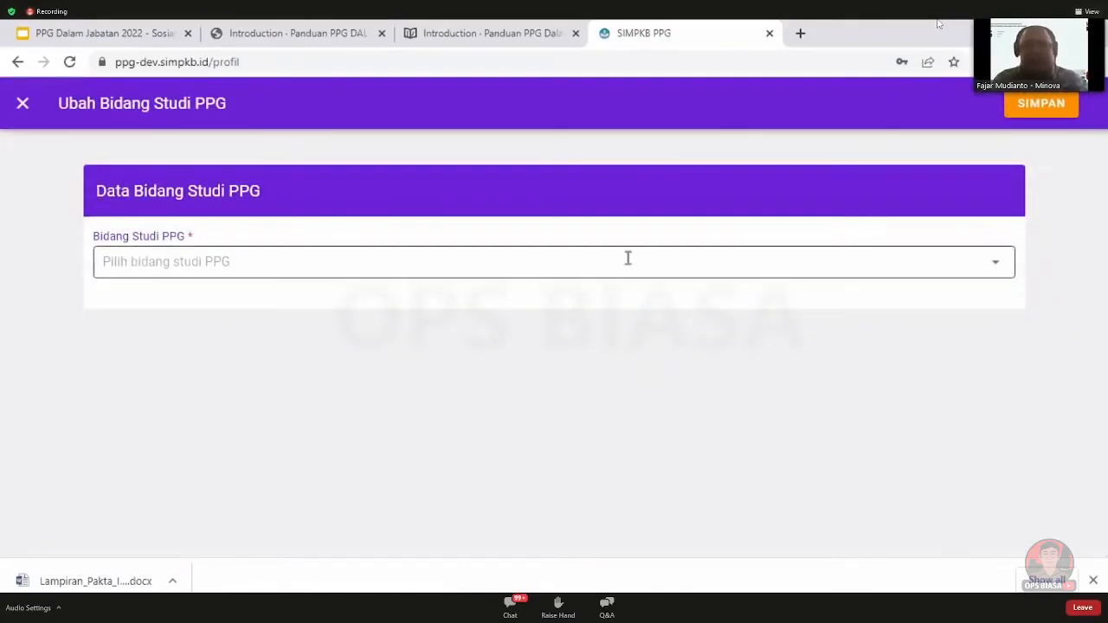
pyautogui.click(628, 260)
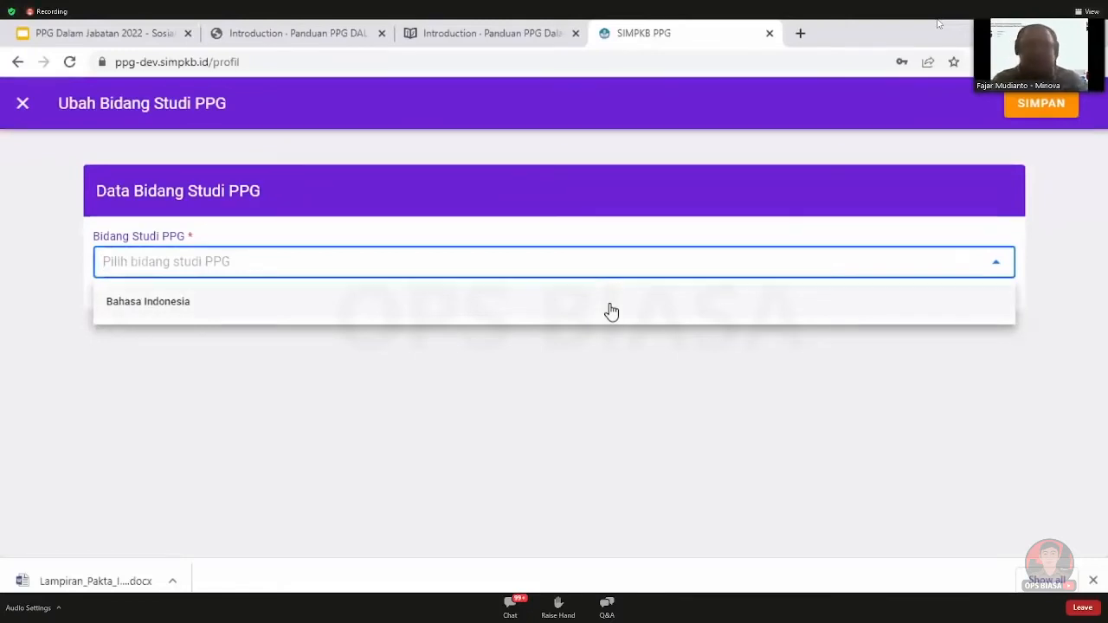
pyautogui.click(611, 311)
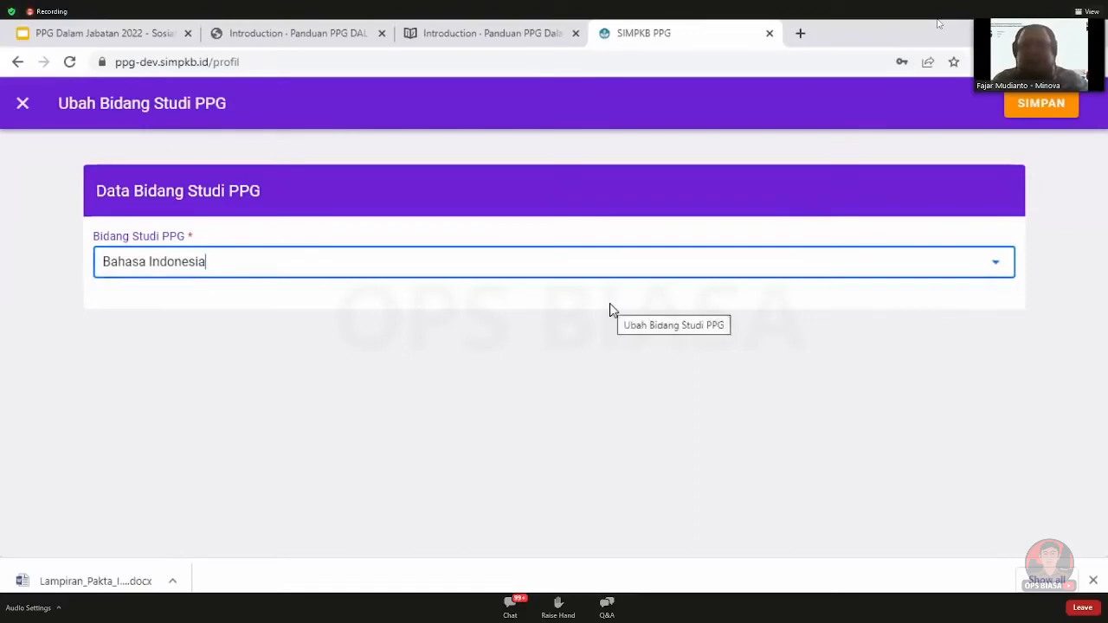
pyautogui.click(1035, 103)
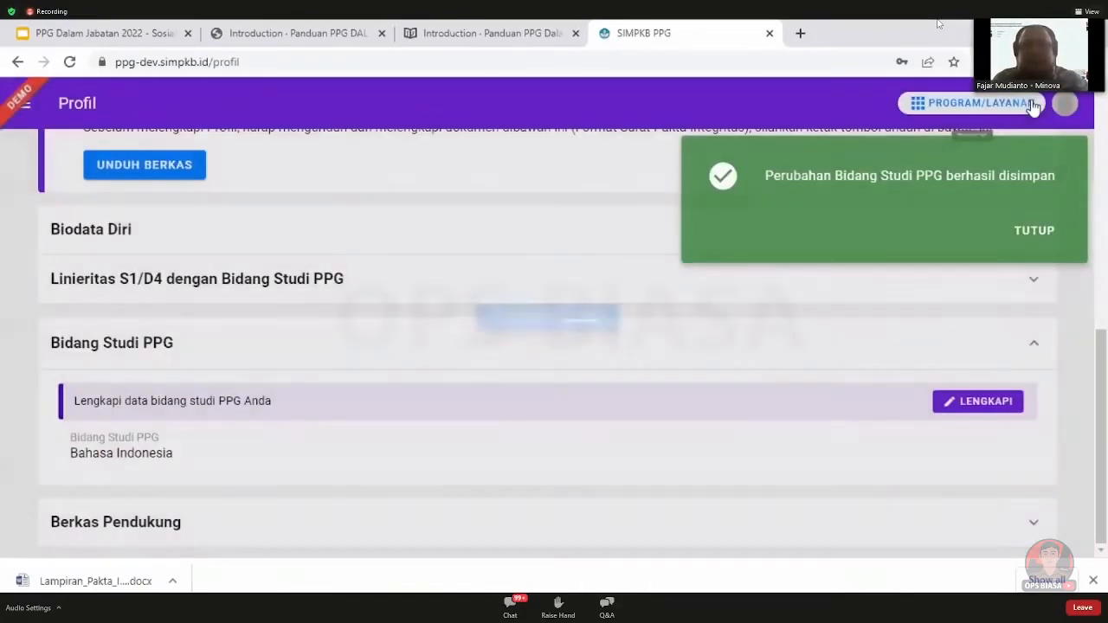
# Expand the Berkas Pendukung section and dismiss the finished download notice
pyautogui.scroll(5, 887, 361)
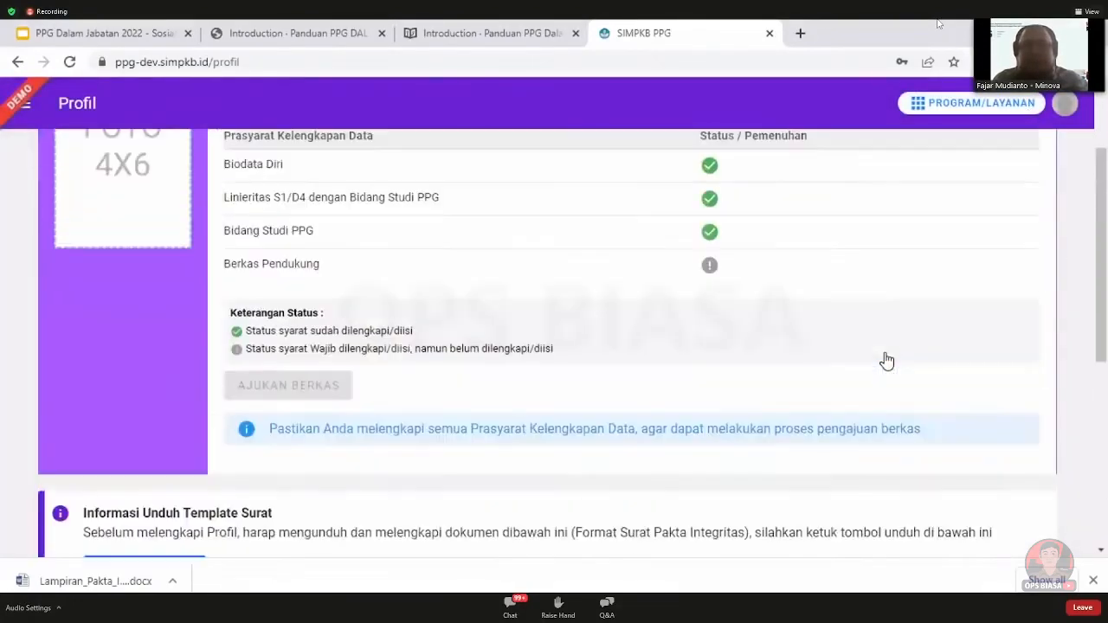
pyautogui.scroll(-6, 1011, 371)
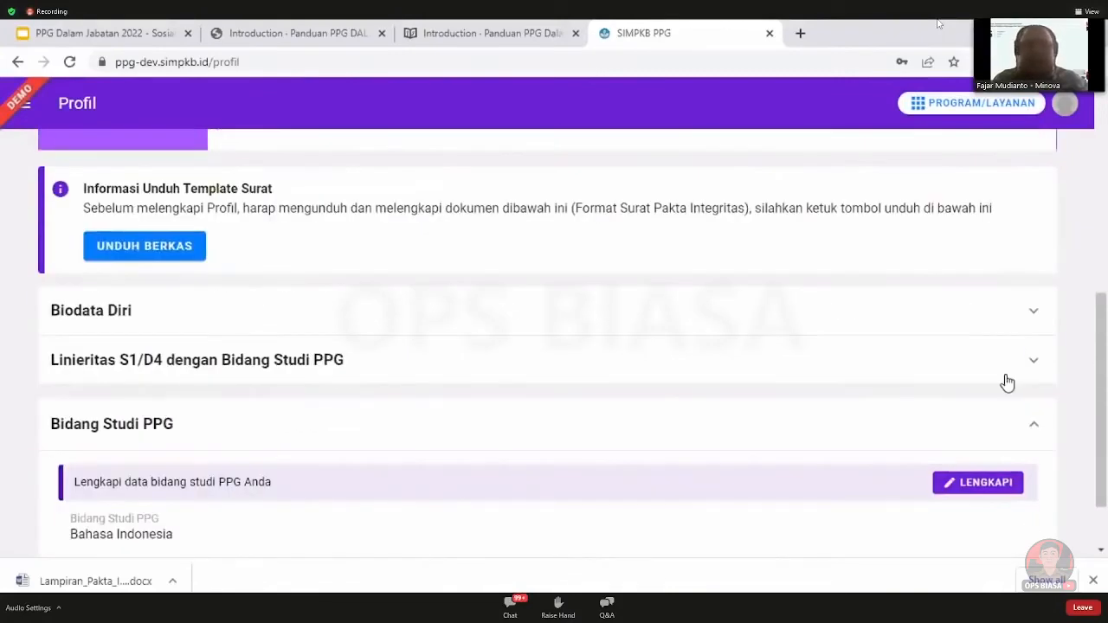
pyautogui.click(774, 530)
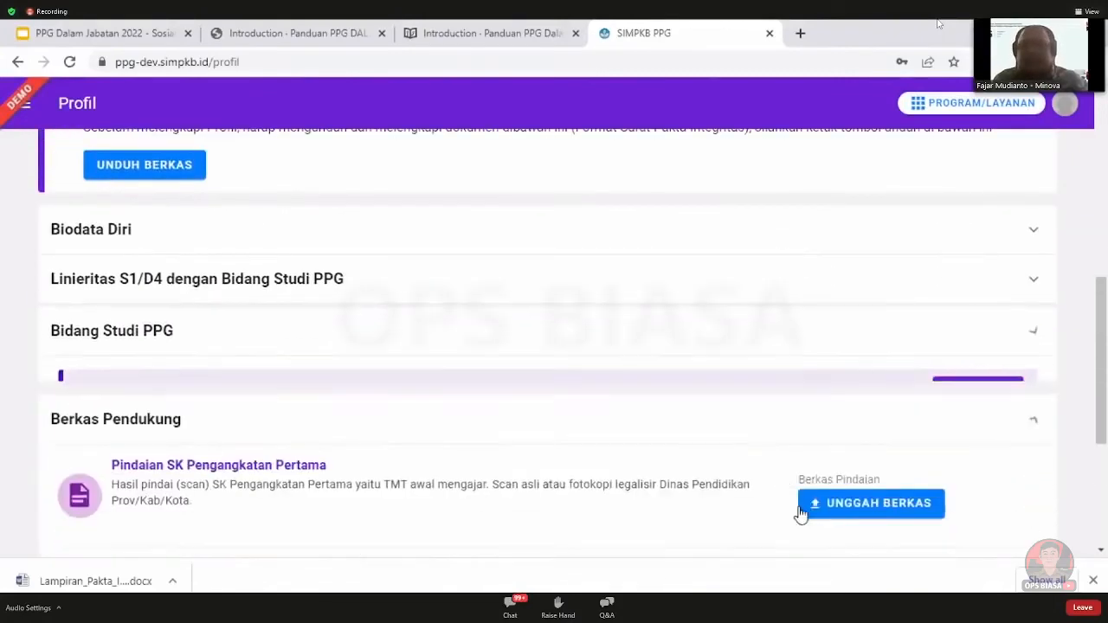
pyautogui.scroll(-4, 796, 485)
pyautogui.scroll(1, 821, 478)
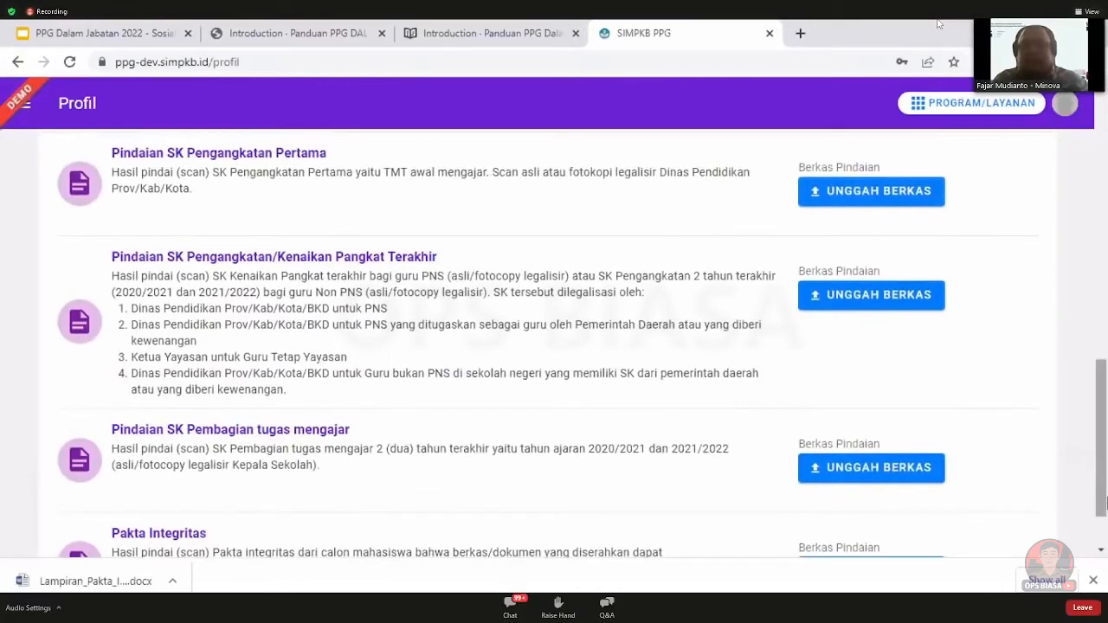
pyautogui.click(1093, 581)
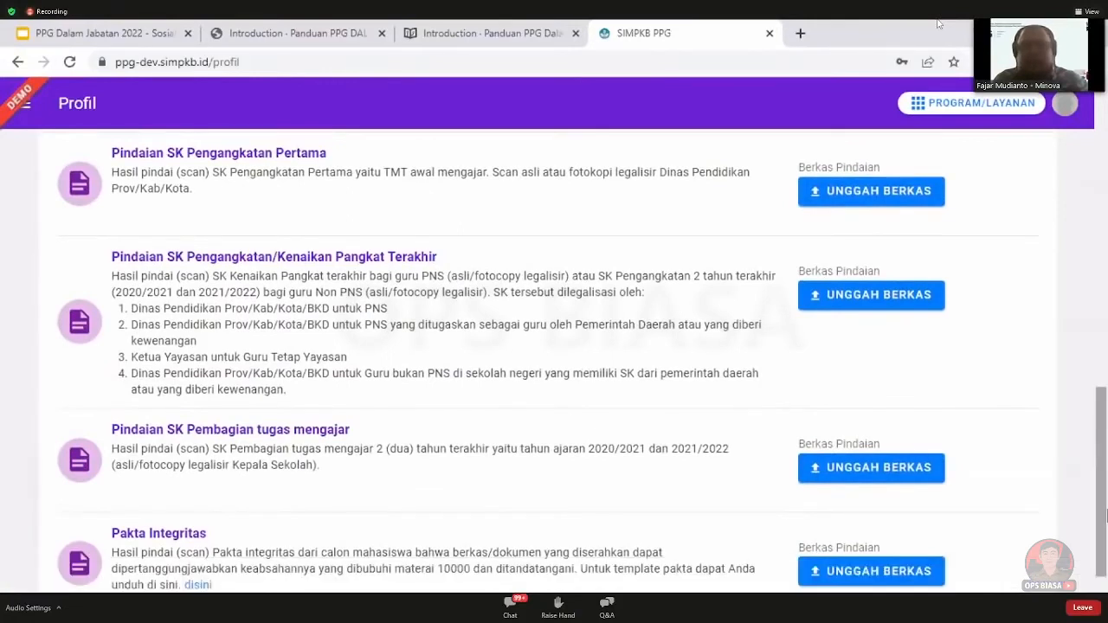
pyautogui.moveTo(1106, 517); pyautogui.dragTo(1106, 521)
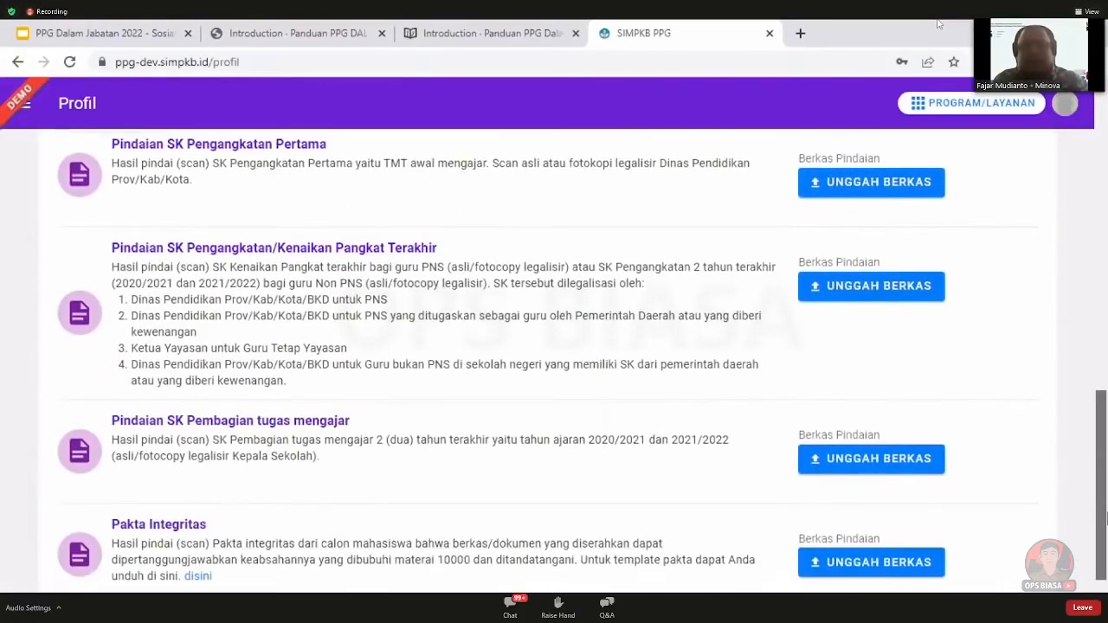
# Upload a 711.9 kB PDF as the Pindaian SK Pengangkatan Pertama and save it
pyautogui.click(838, 192)
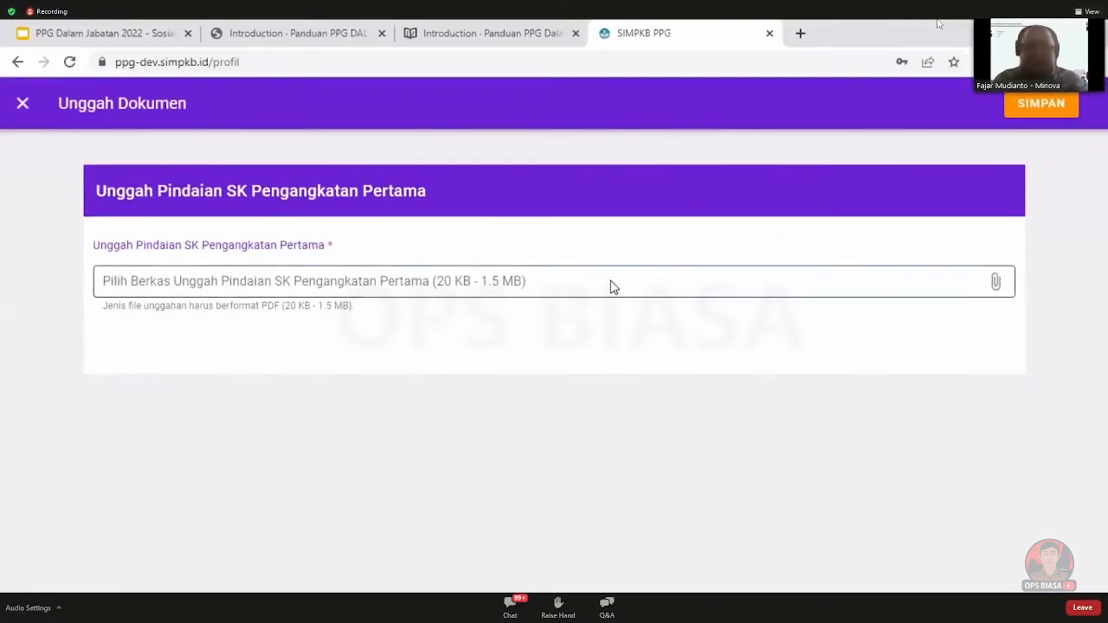
pyautogui.click(564, 286)
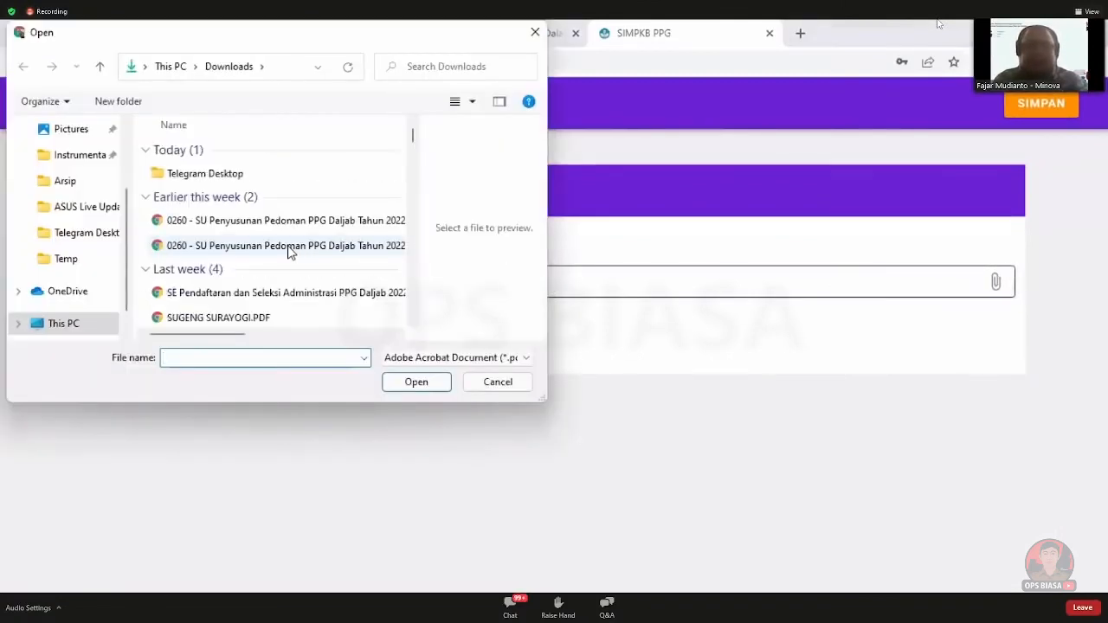
pyautogui.click(417, 382)
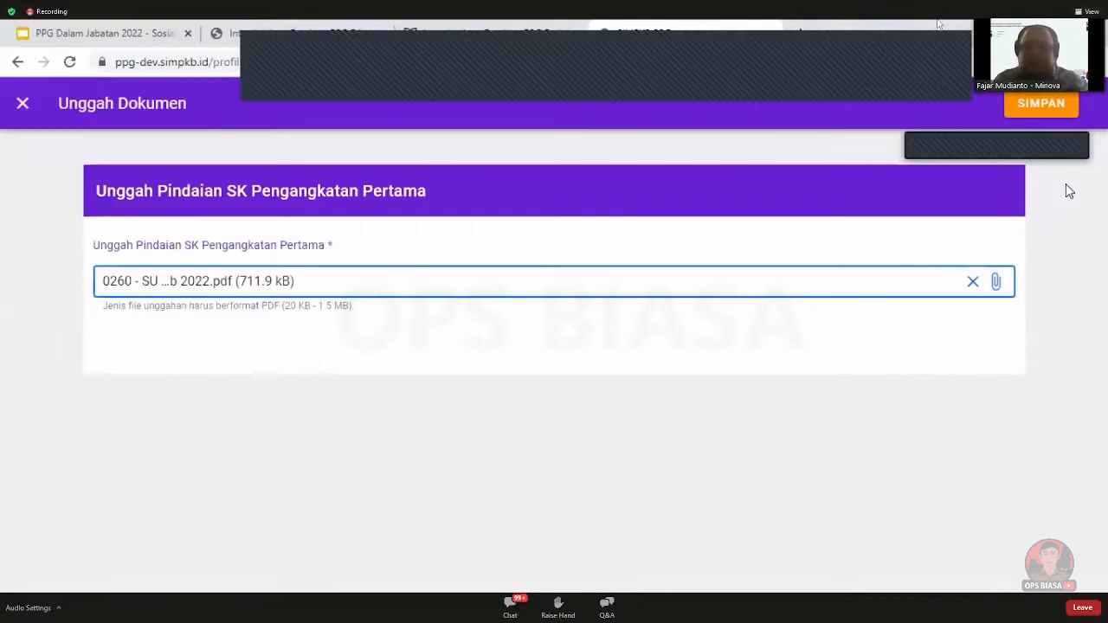
pyautogui.click(1033, 102)
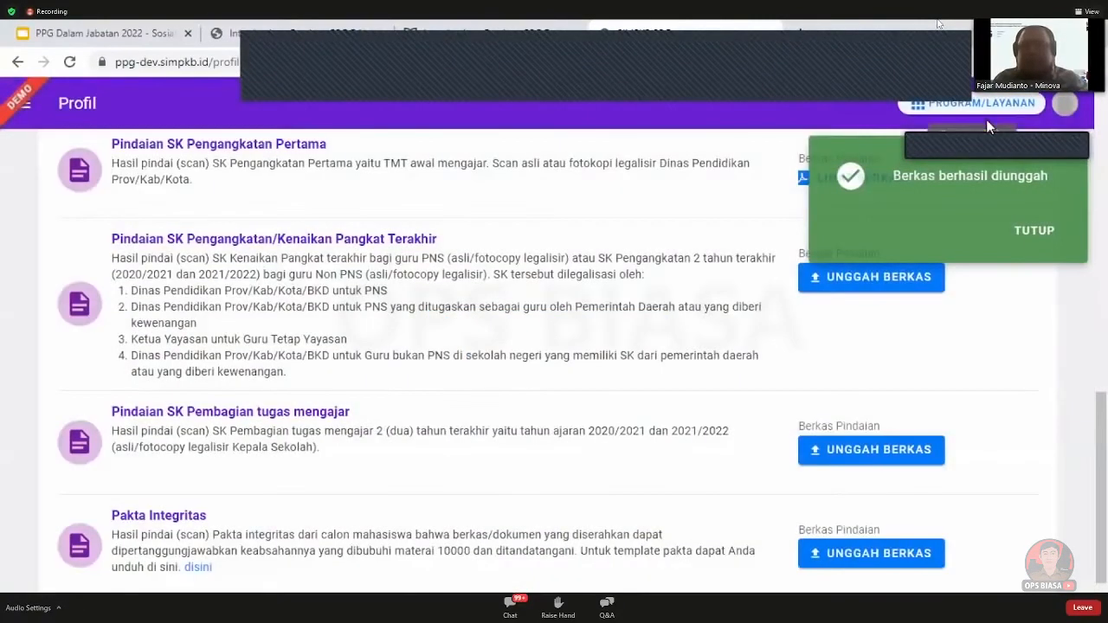
pyautogui.click(1036, 235)
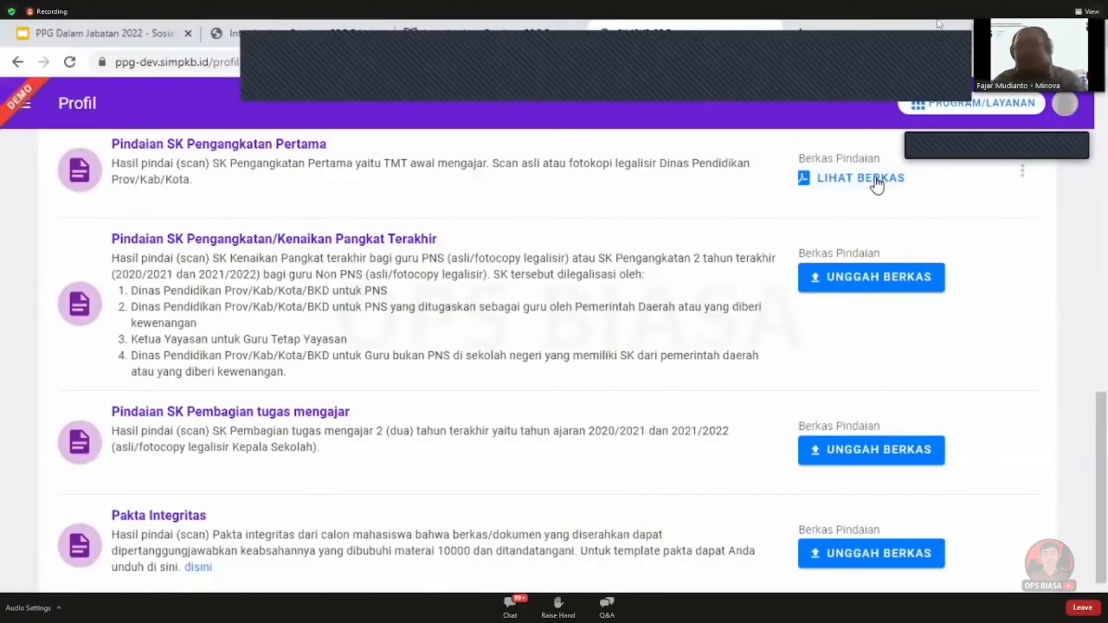
# Attach a PDF as the SK Pengangkatan/Kenaikan Pangkat Terakhir scan and save it
pyautogui.click(1023, 176)
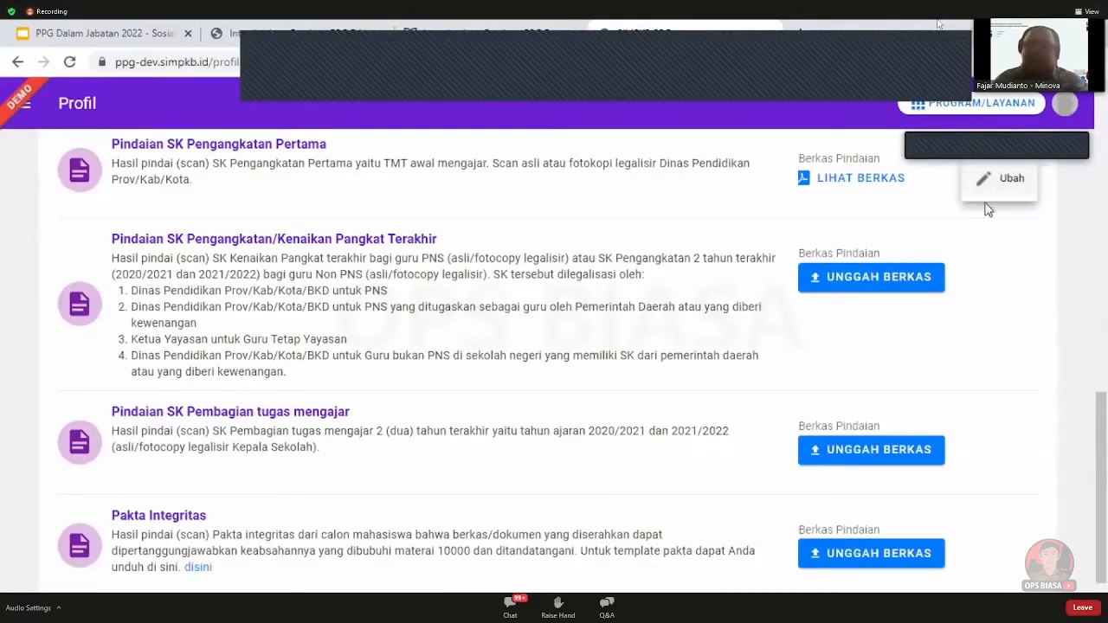
pyautogui.click(880, 282)
pyautogui.click(880, 279)
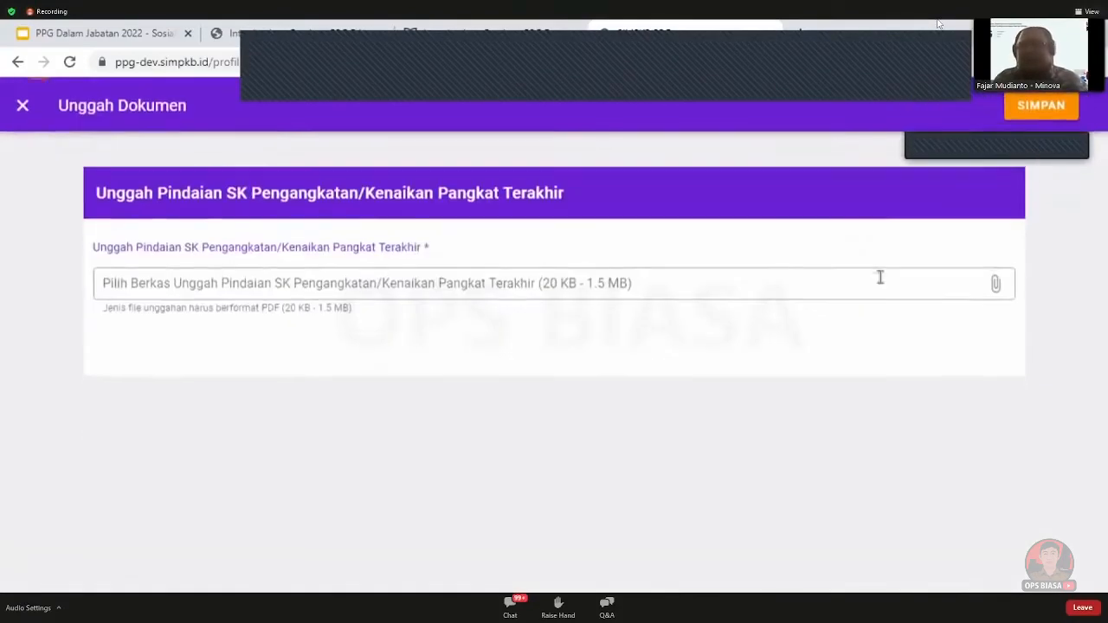
pyautogui.click(729, 297)
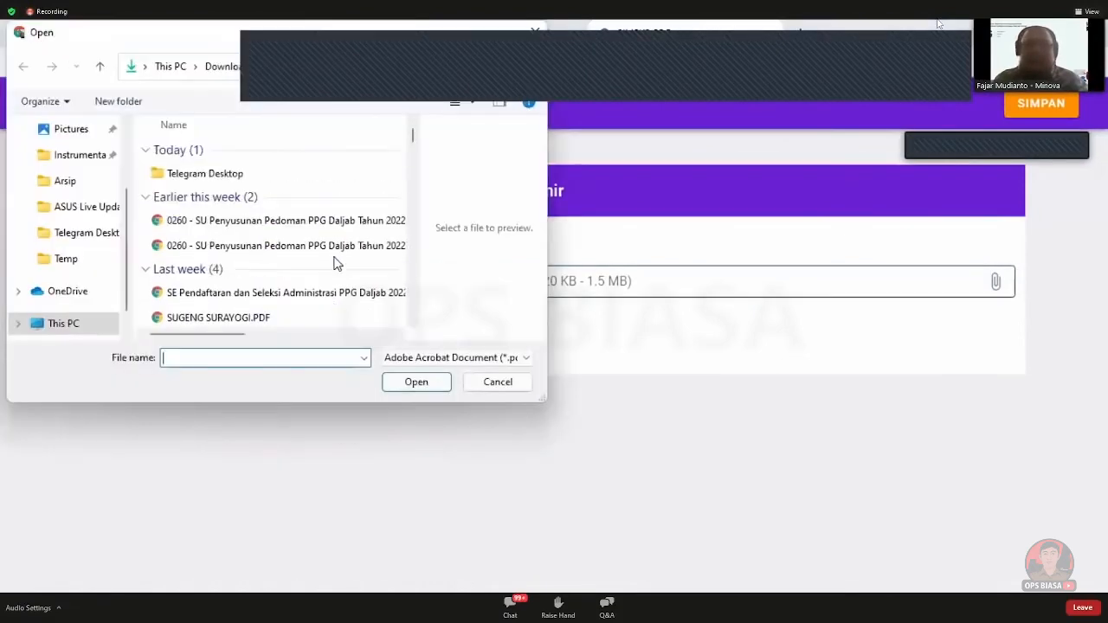
pyautogui.scroll(-5, 332, 269)
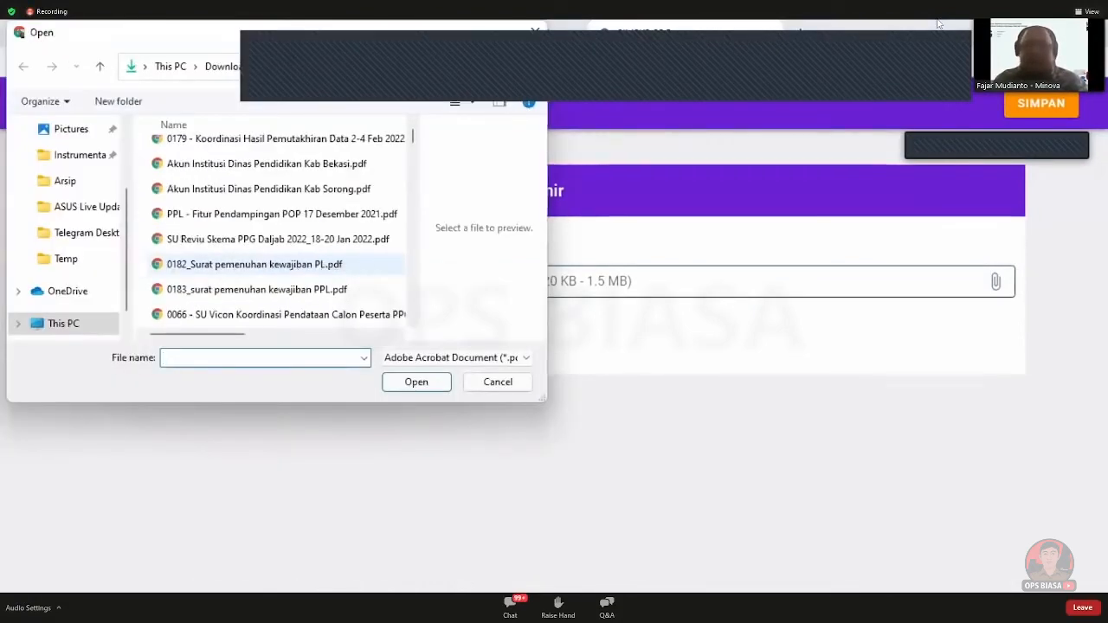
pyautogui.click(1041, 101)
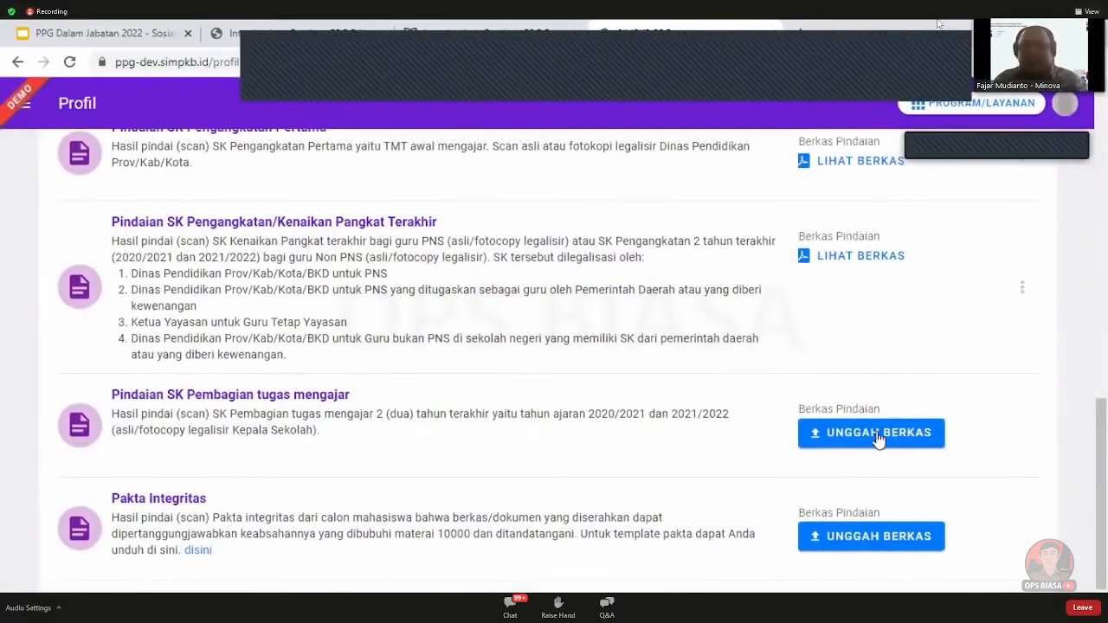
# Upload a PDF as the SK Pembagian tugas mengajar scan and save it
pyautogui.click(866, 435)
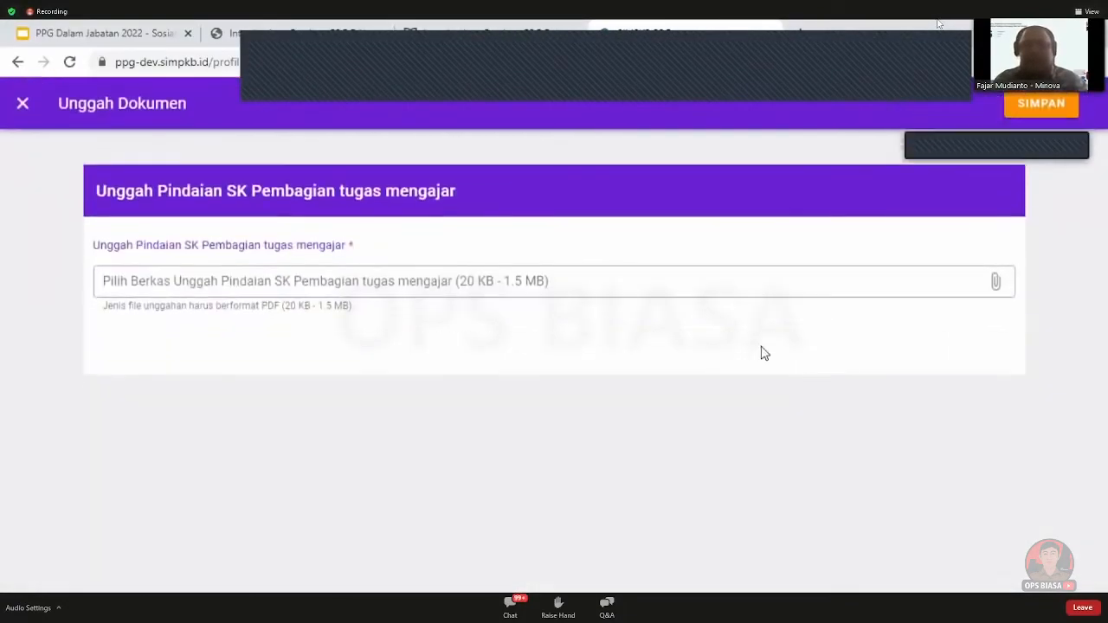
pyautogui.click(691, 285)
pyautogui.scroll(-5, 346, 248)
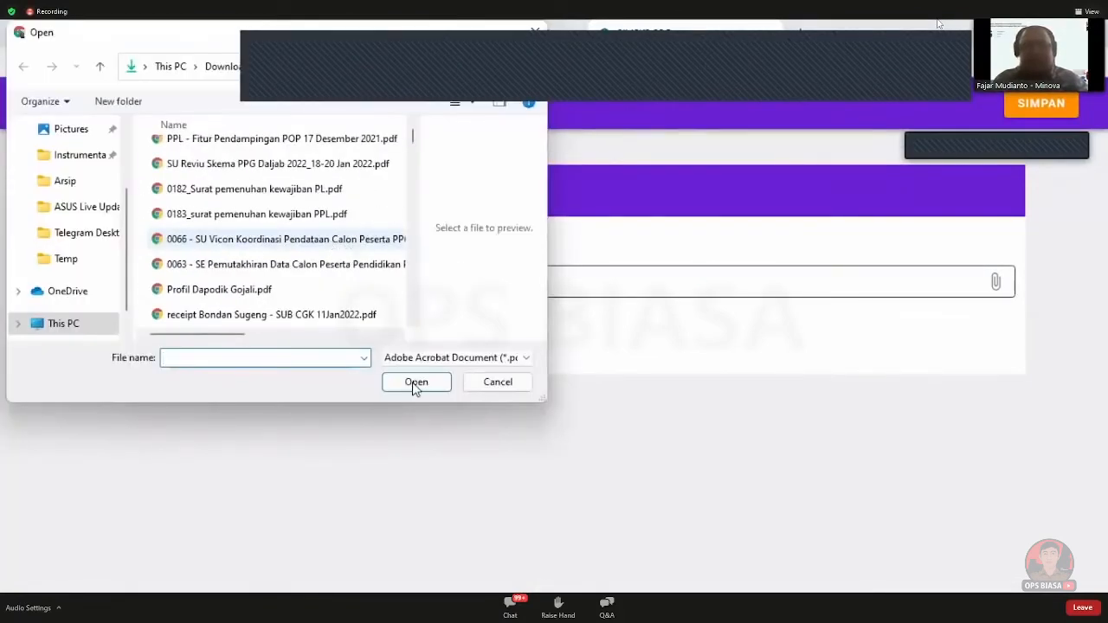
pyautogui.doubleClick(278, 239)
pyautogui.click(1029, 94)
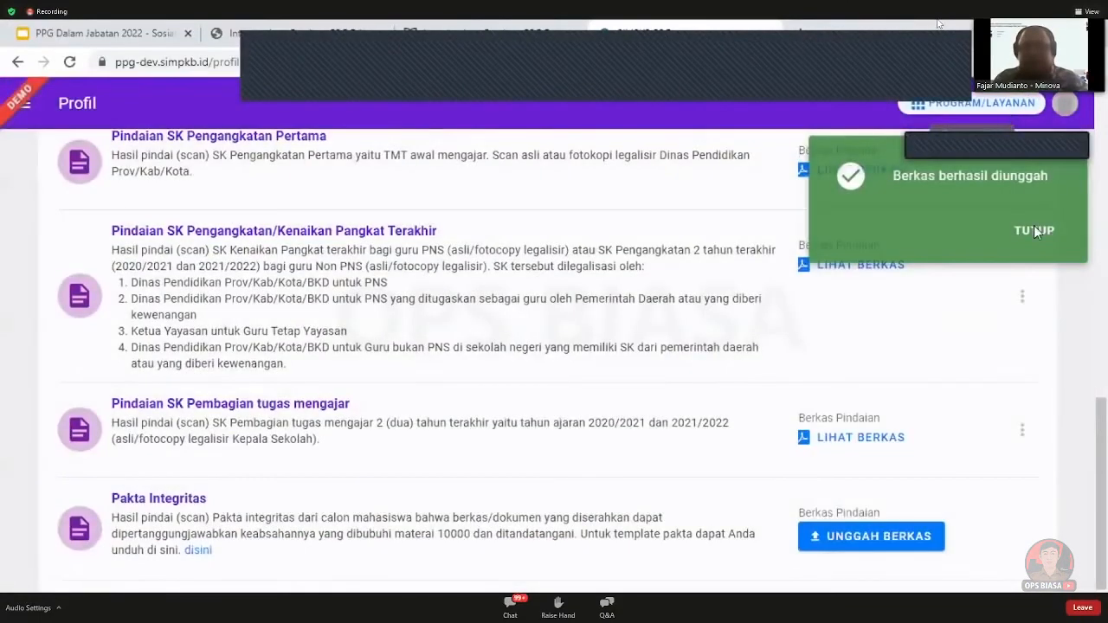
pyautogui.click(1036, 230)
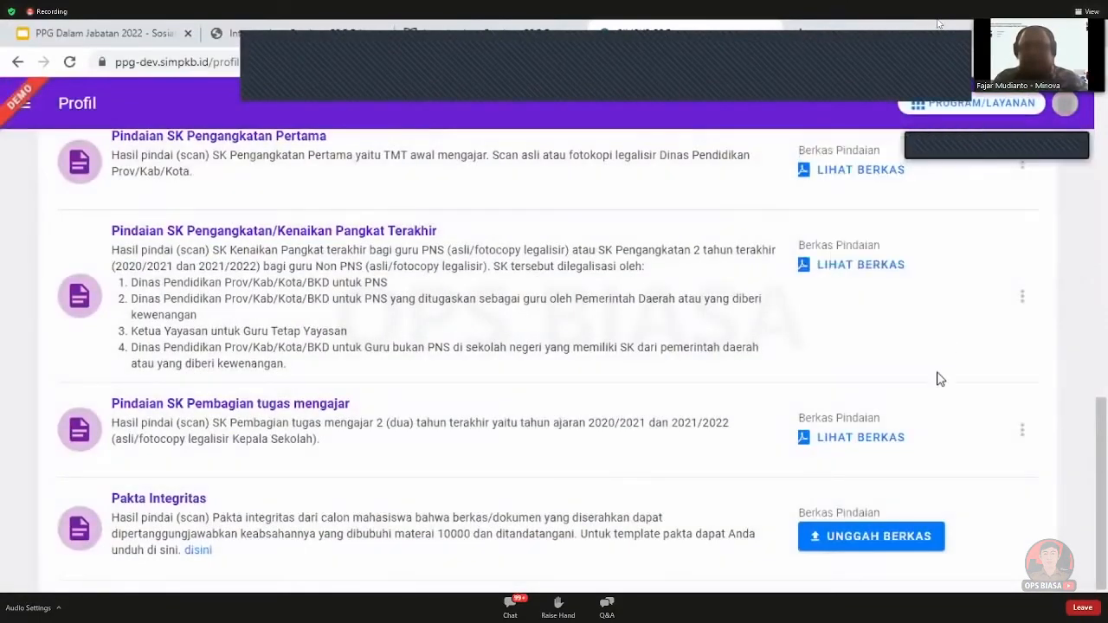
# Upload a PDF as the Pakta Integritas document and save it
pyautogui.click(868, 543)
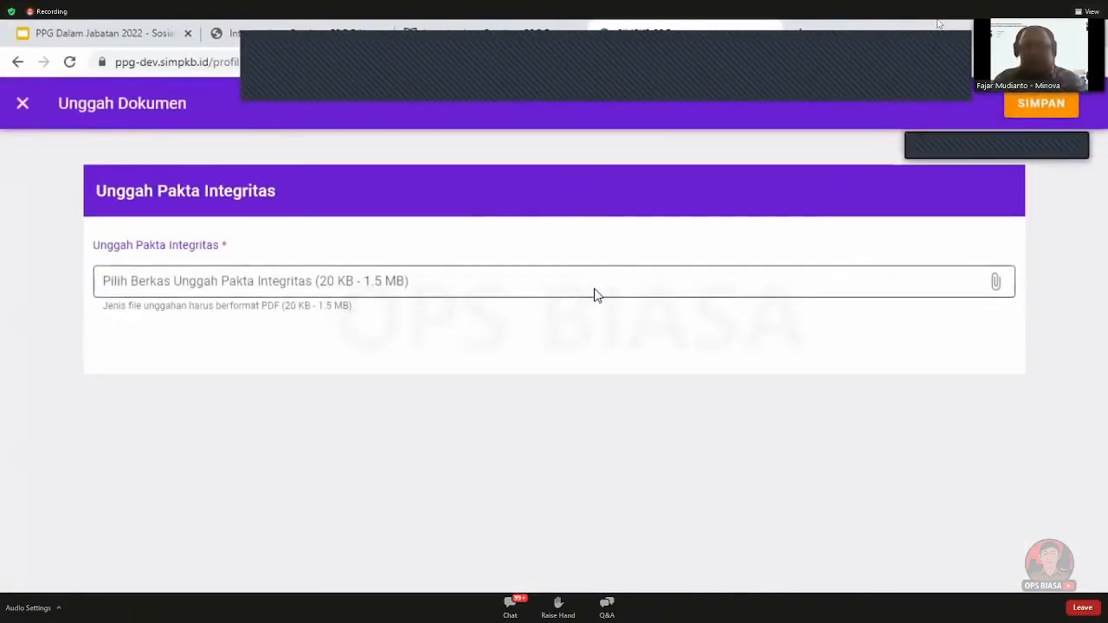
pyautogui.click(342, 275)
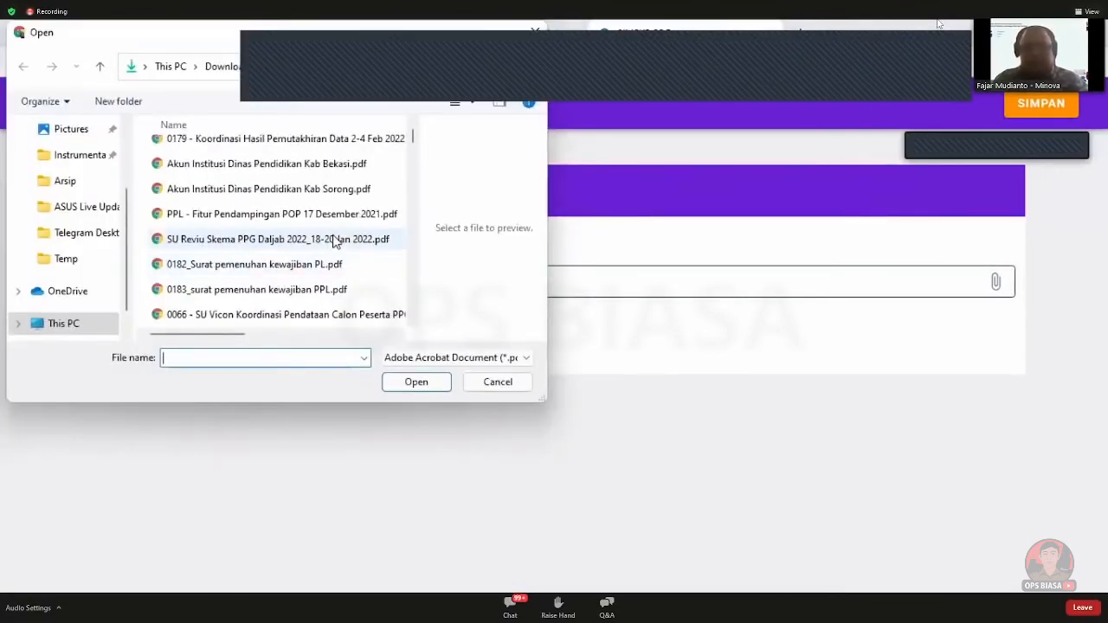
pyautogui.click(335, 241)
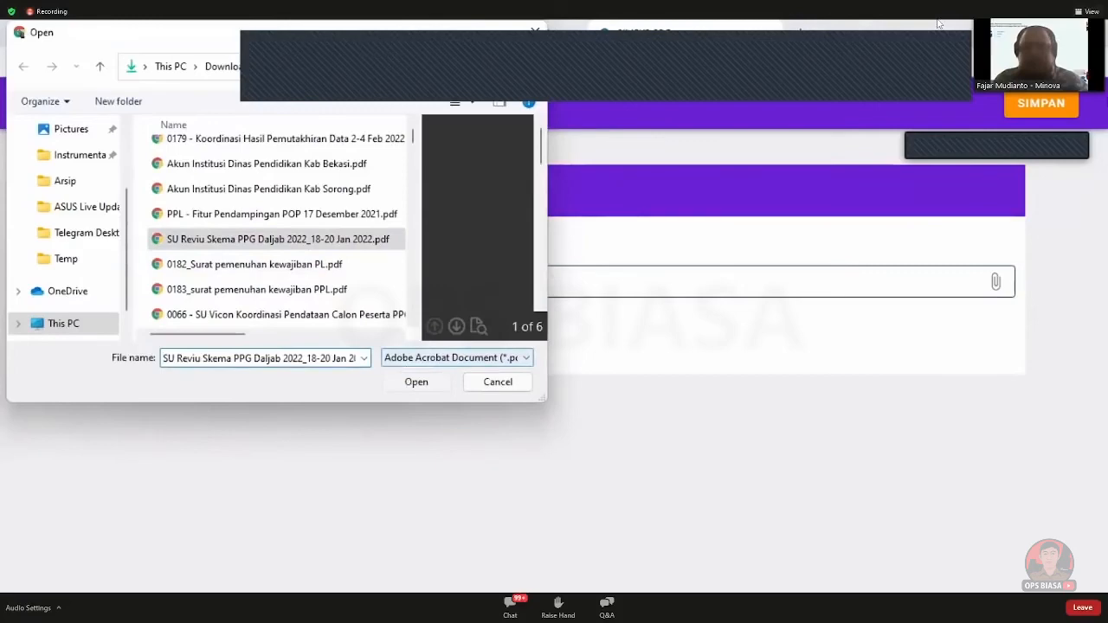
pyautogui.click(1029, 105)
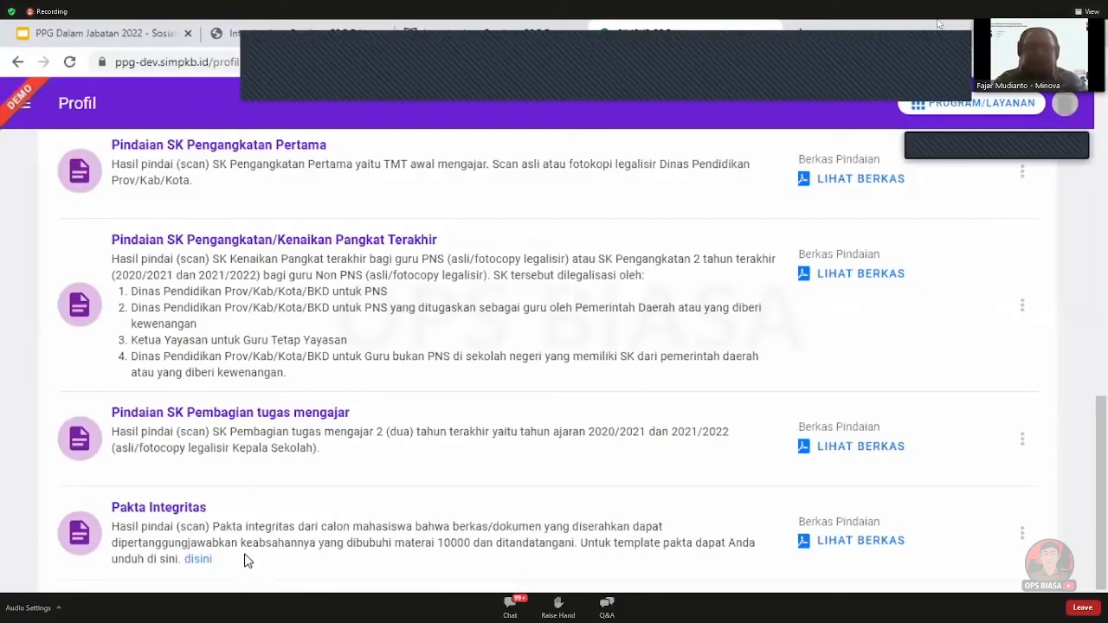
pyautogui.scroll(8, 433, 505)
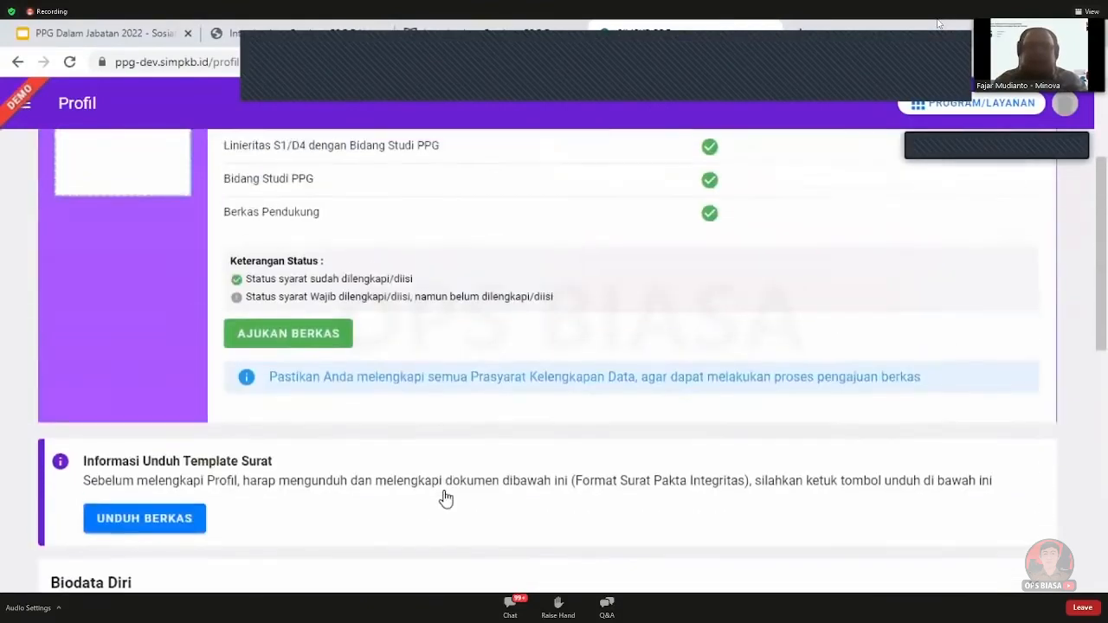
pyautogui.scroll(-5, 445, 497)
pyautogui.scroll(-3, 449, 497)
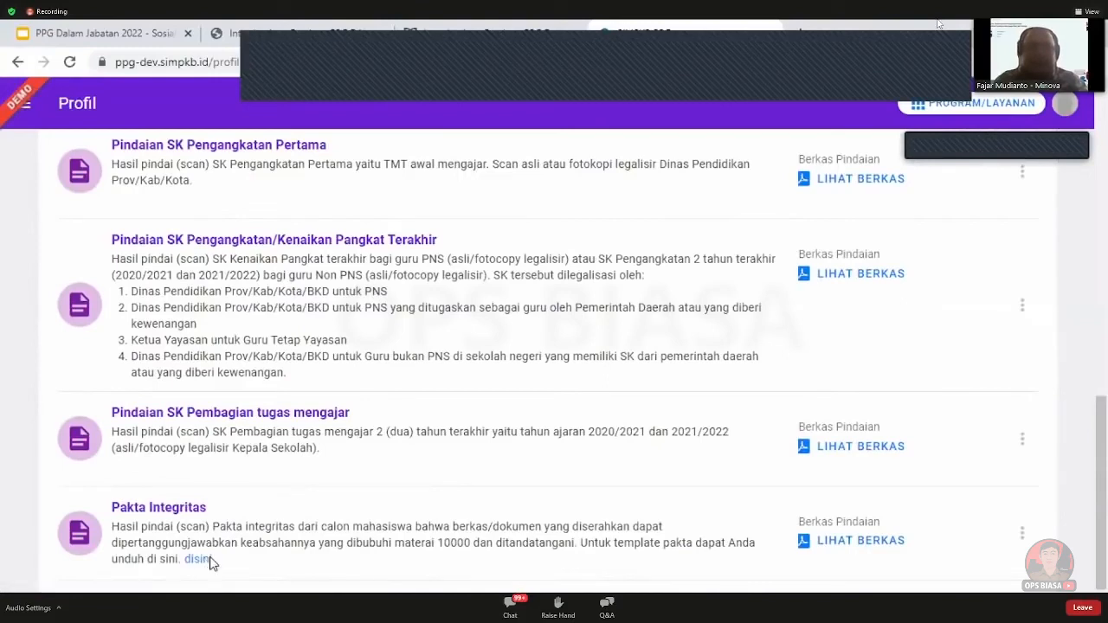
pyautogui.scroll(-1, 479, 525)
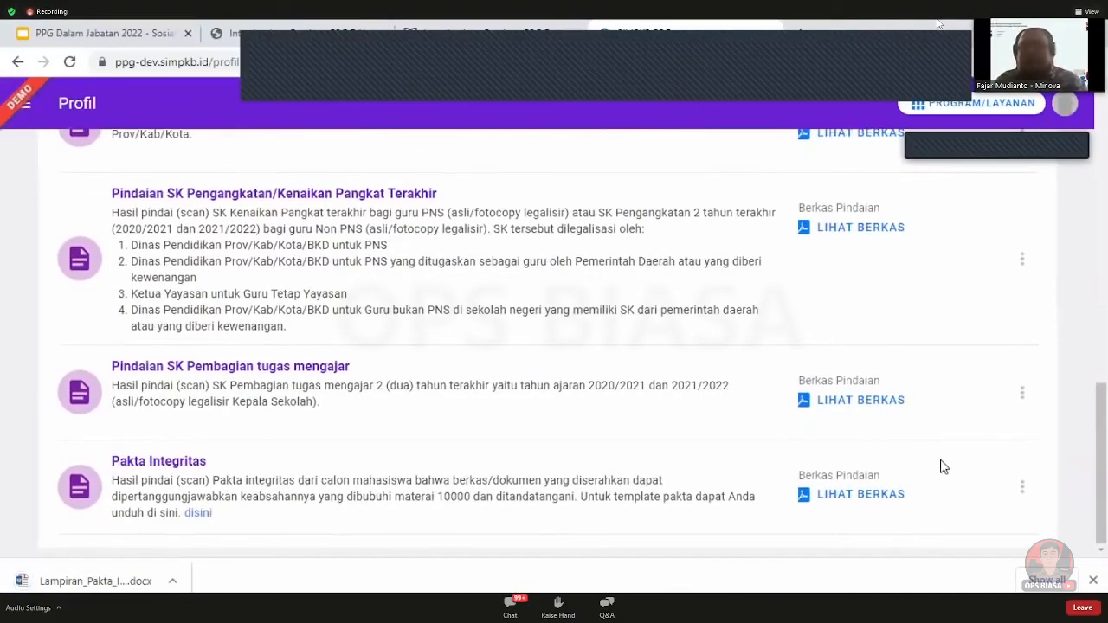
pyautogui.scroll(15, 942, 465)
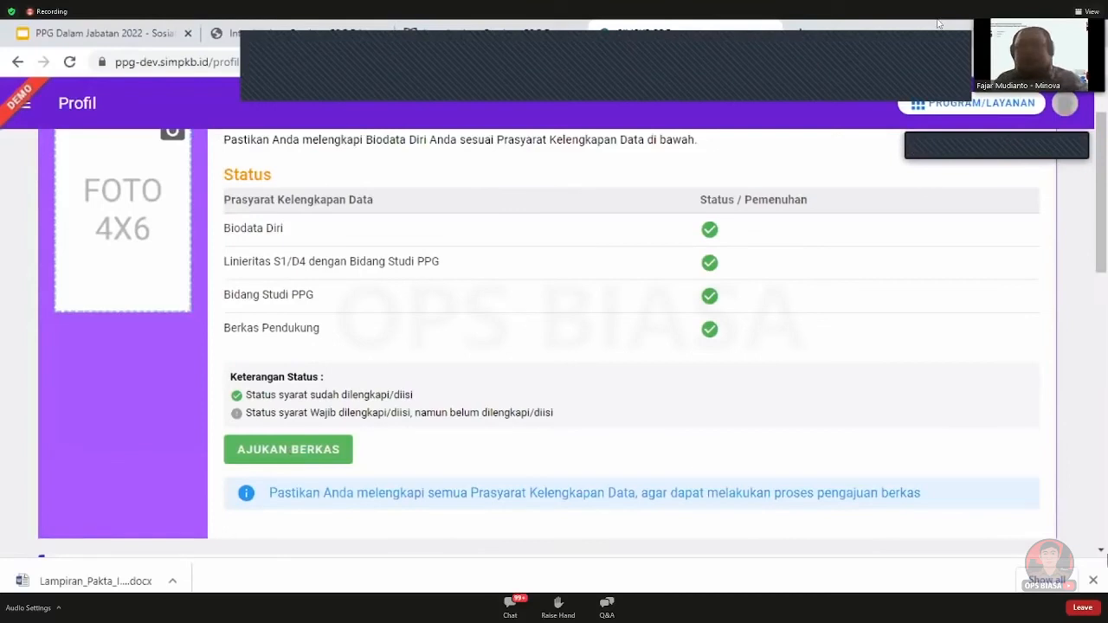
pyautogui.click(1095, 581)
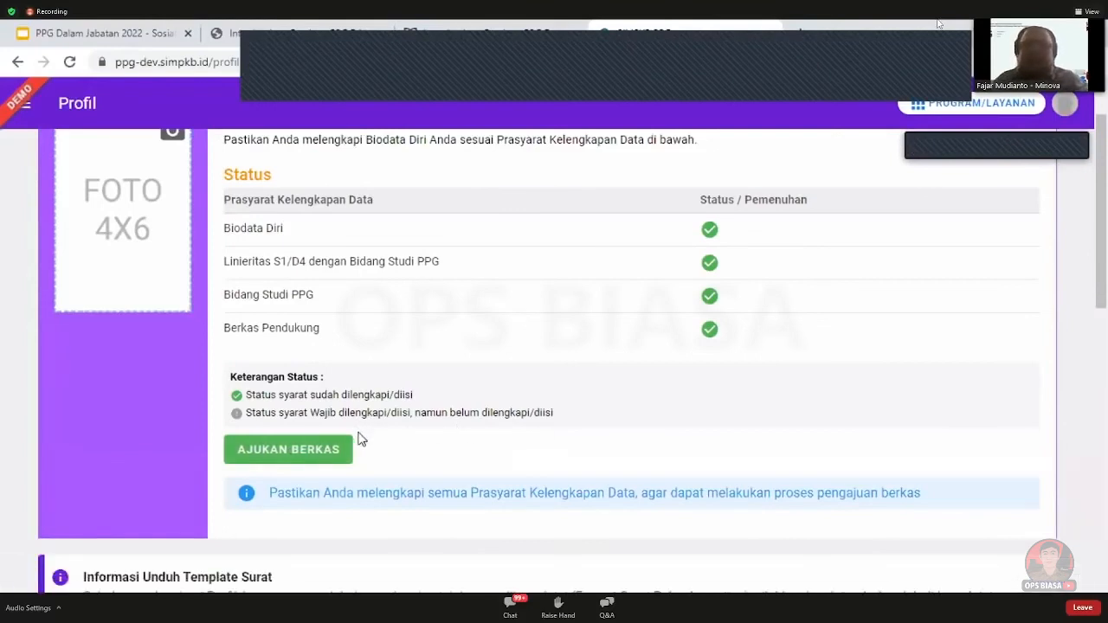
pyautogui.scroll(1, 866, 344)
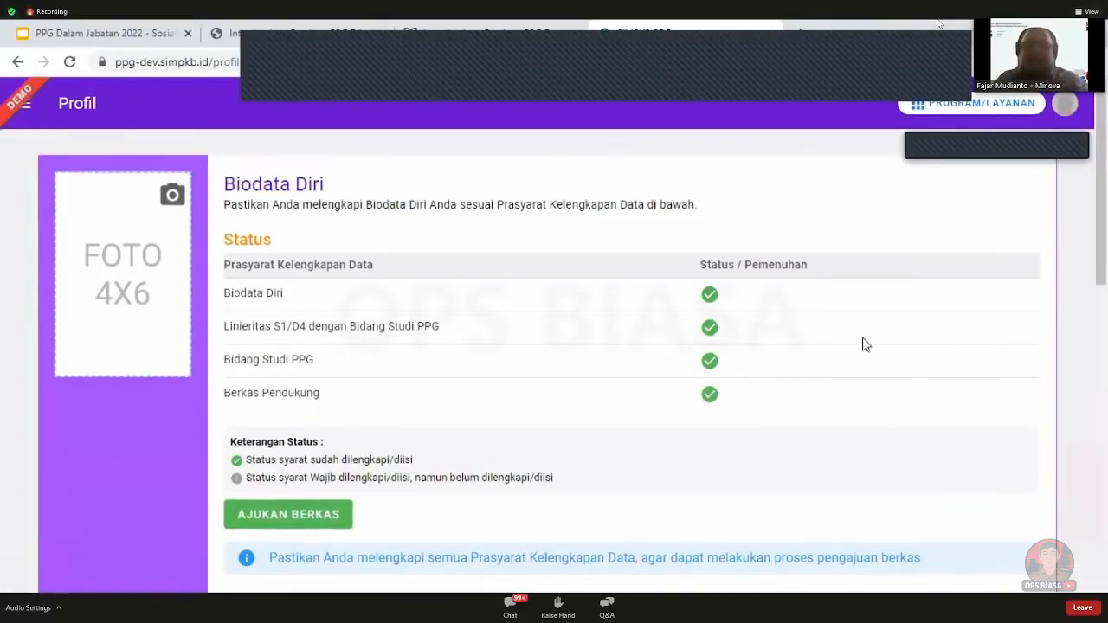
# Submit the dossier with Universitas Negeri Malang and Bahasa Indonesia as the first LPTK survey choice
pyautogui.click(307, 516)
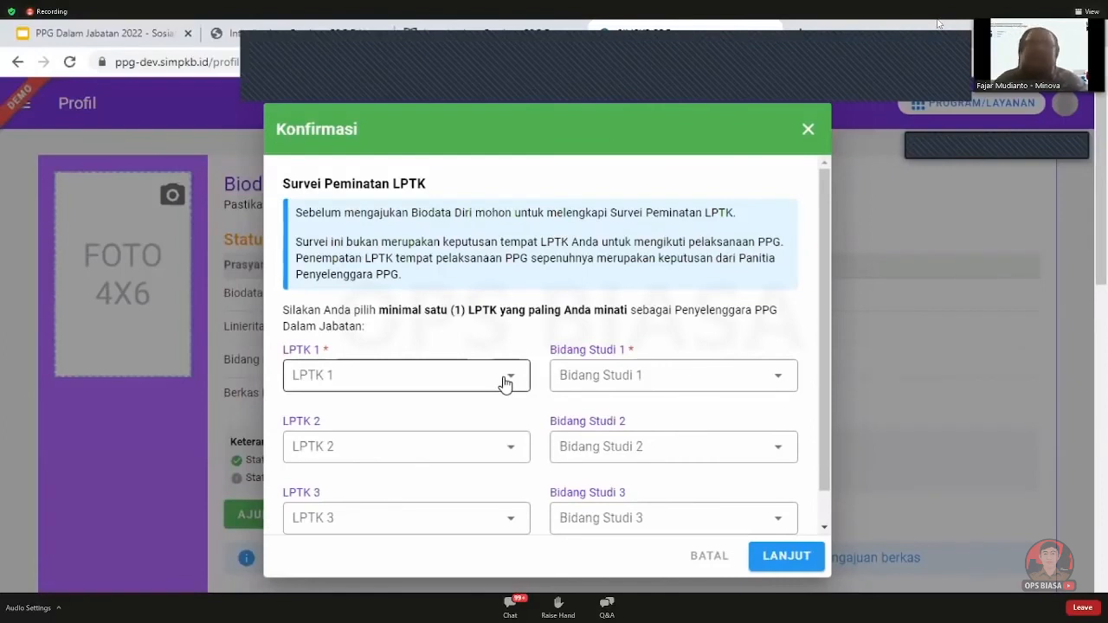
pyautogui.click(439, 378)
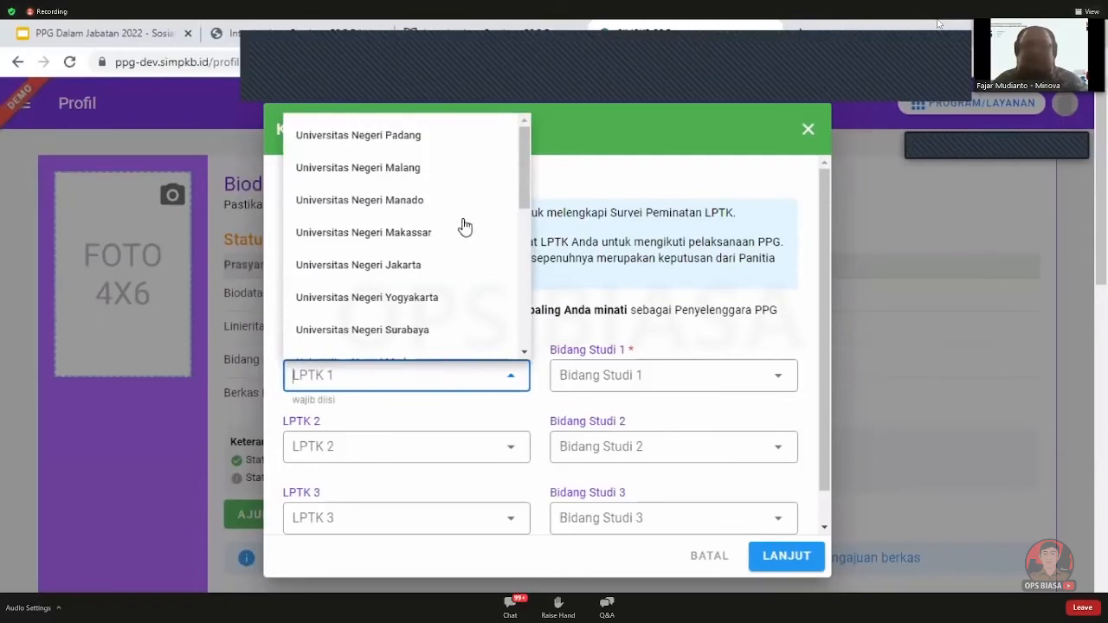
pyautogui.click(463, 174)
pyautogui.click(645, 375)
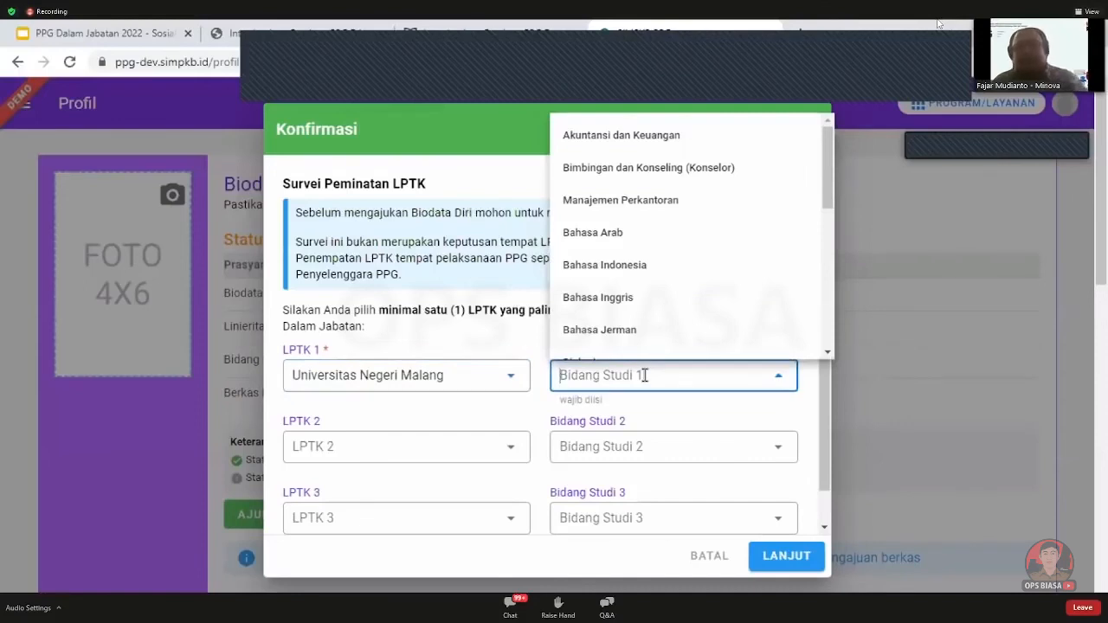
pyautogui.click(615, 265)
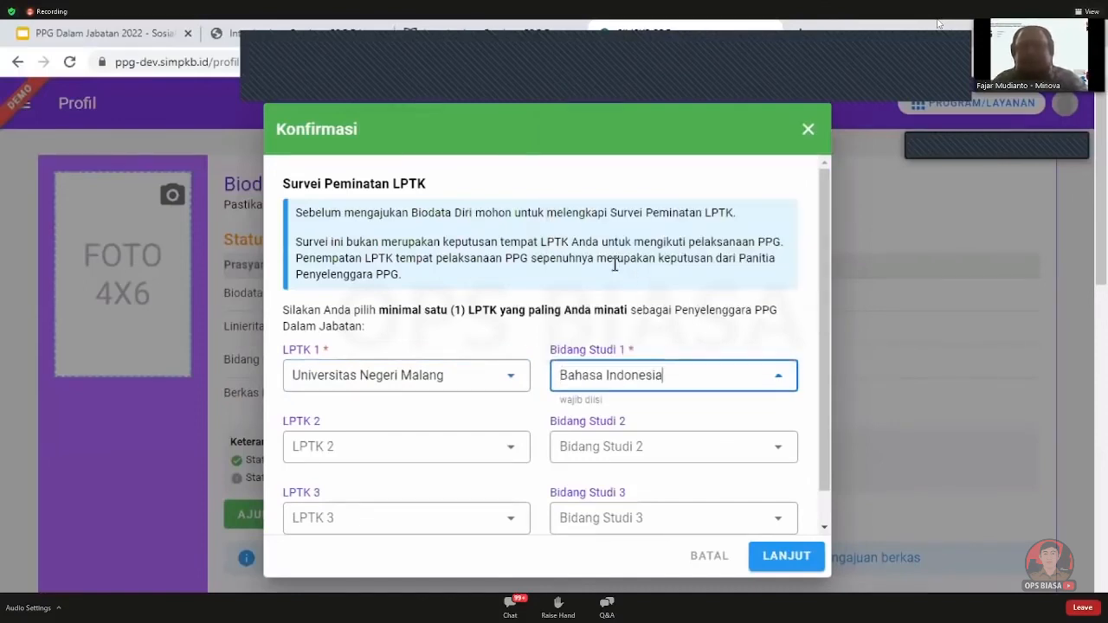
pyautogui.click(798, 558)
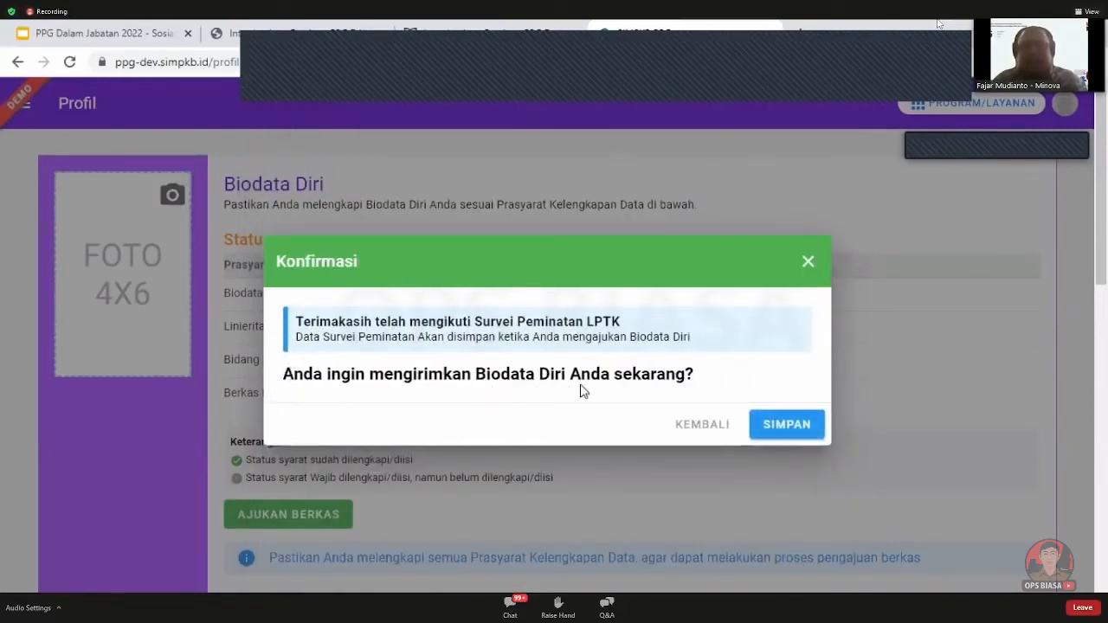
pyautogui.click(796, 424)
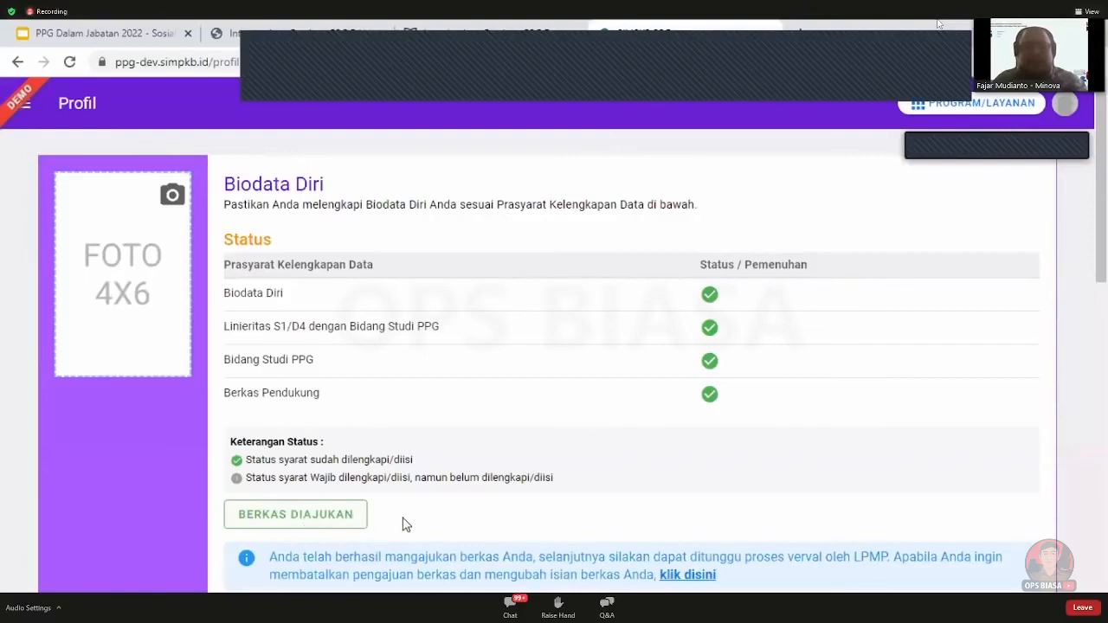
# Review the uploaded documents, then cancel the dossier submission and close the confirmation notice
pyautogui.scroll(-3, 430, 507)
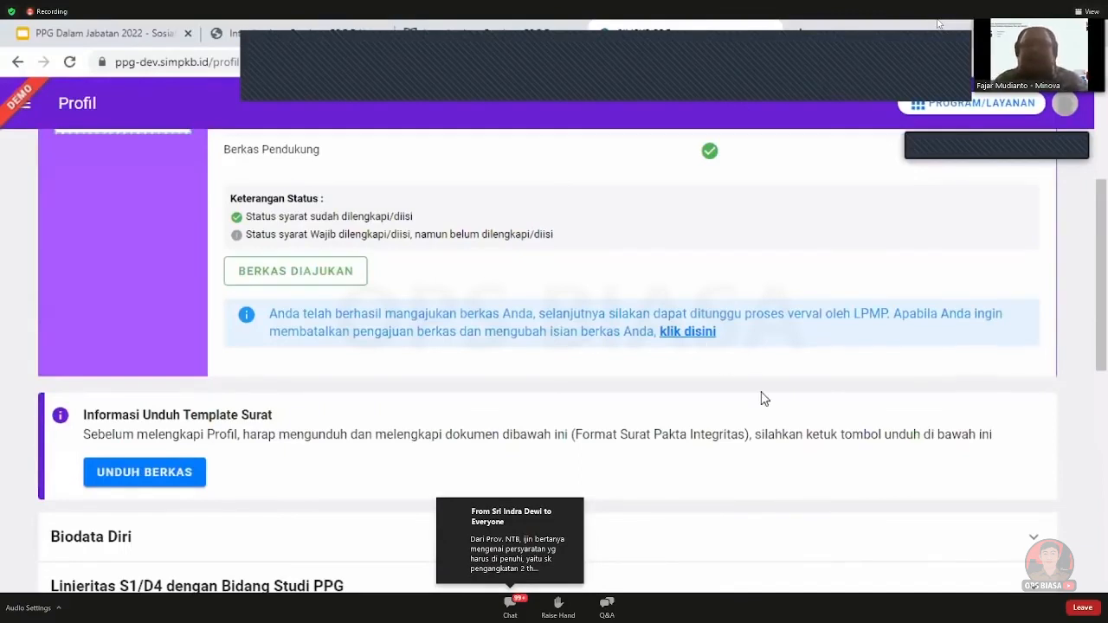
pyautogui.scroll(-10, 770, 400)
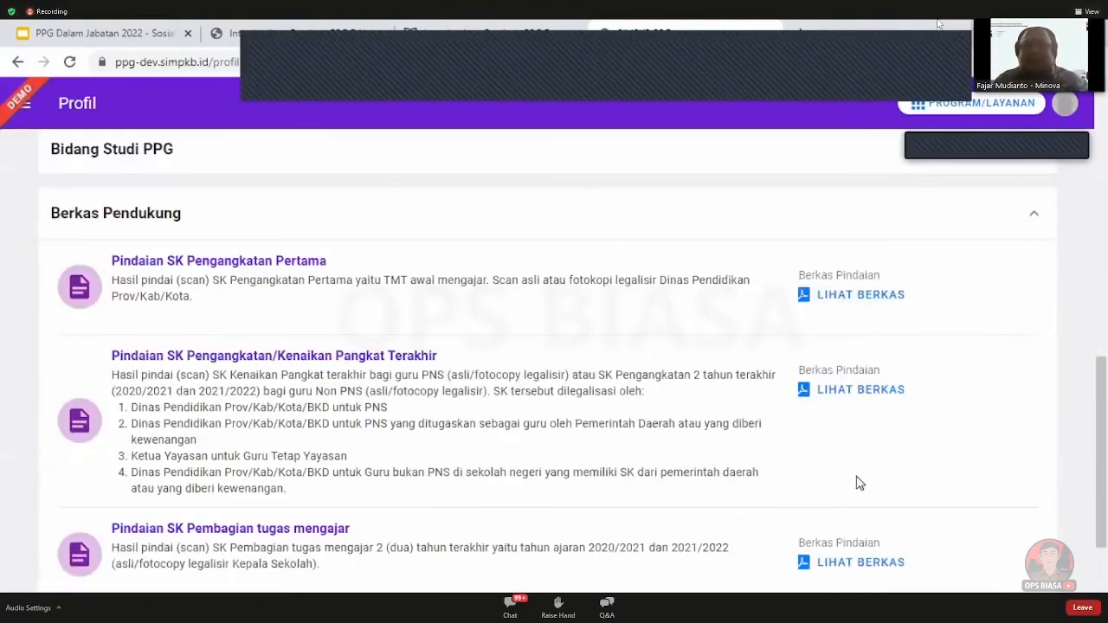
pyautogui.scroll(5, 872, 319)
pyautogui.scroll(2, 873, 320)
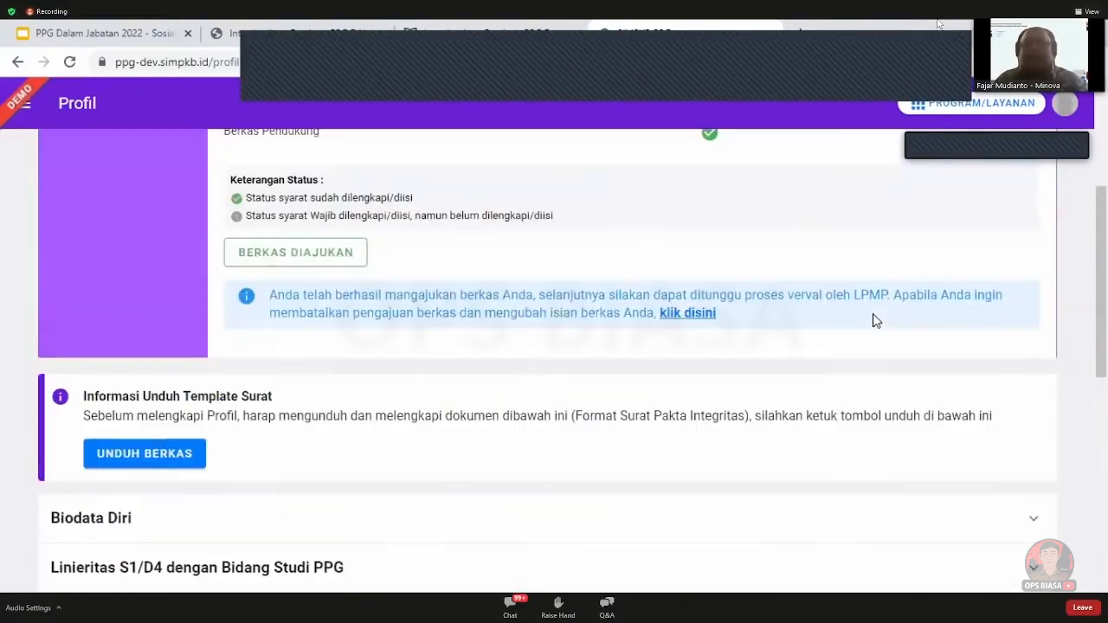
pyautogui.click(693, 334)
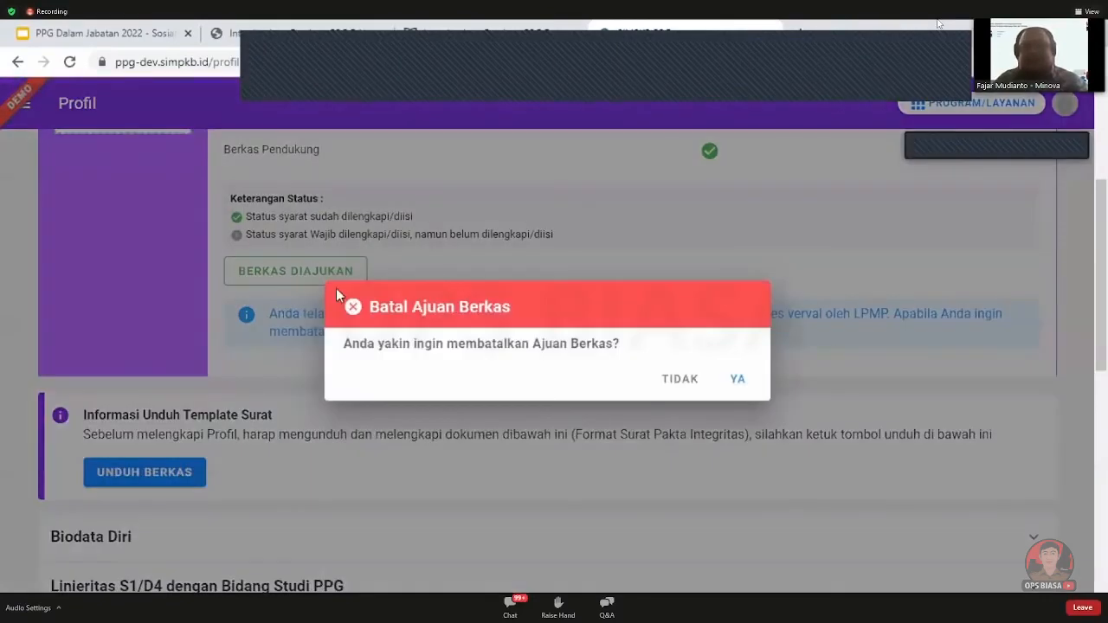
pyautogui.click(741, 381)
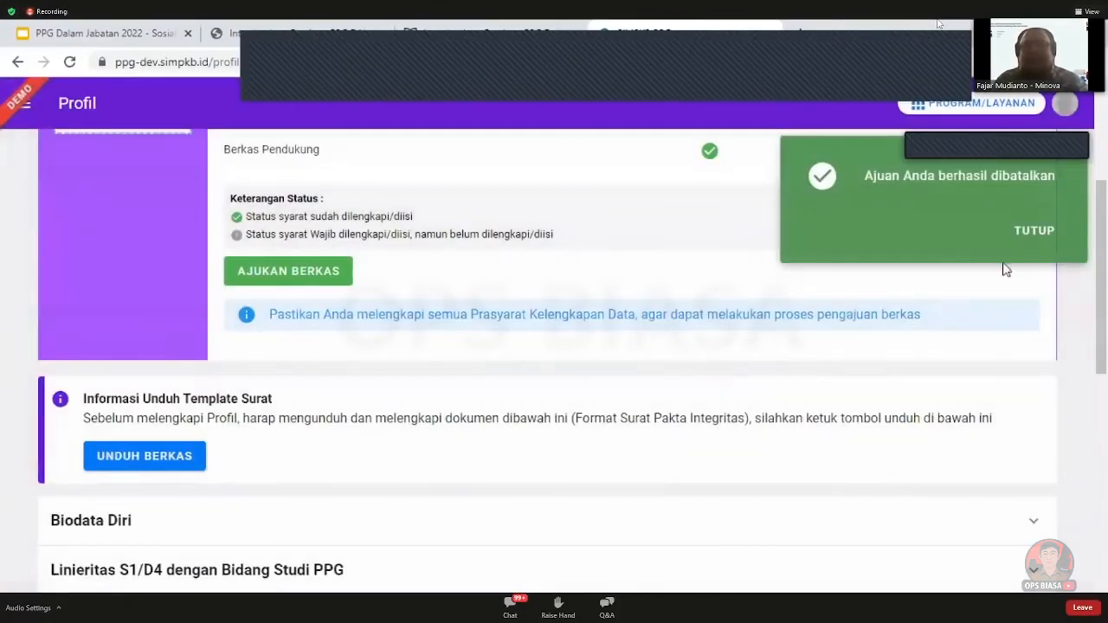
pyautogui.click(1032, 234)
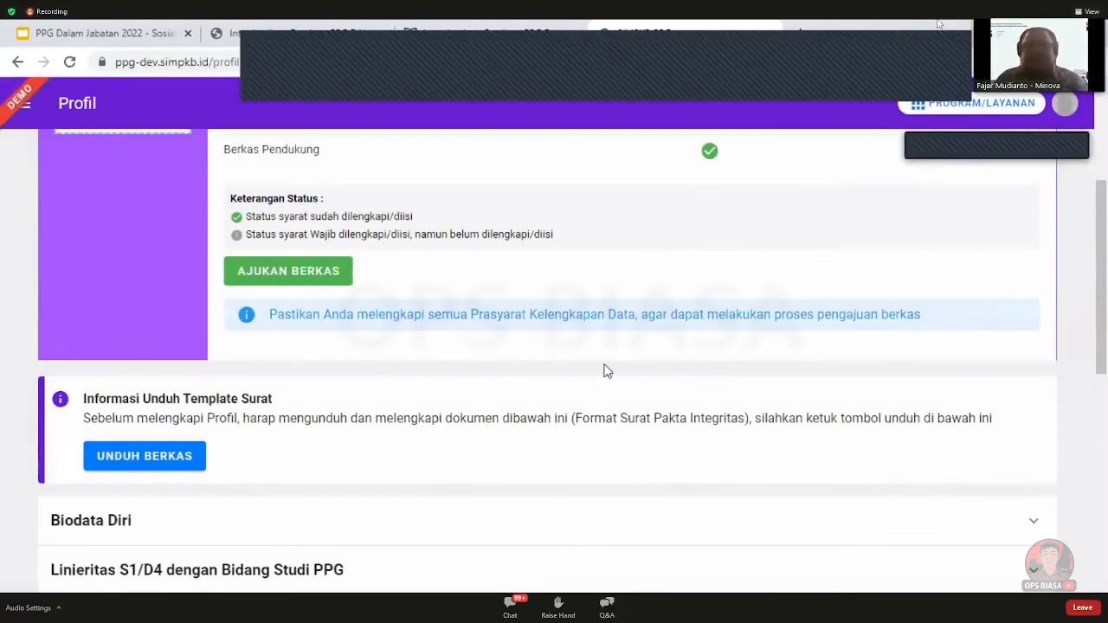
# Resubmit the dossier, choosing Universitas Negeri Malang and Bahasa Indonesia as the first LPTK choice
pyautogui.scroll(-10, 606, 371)
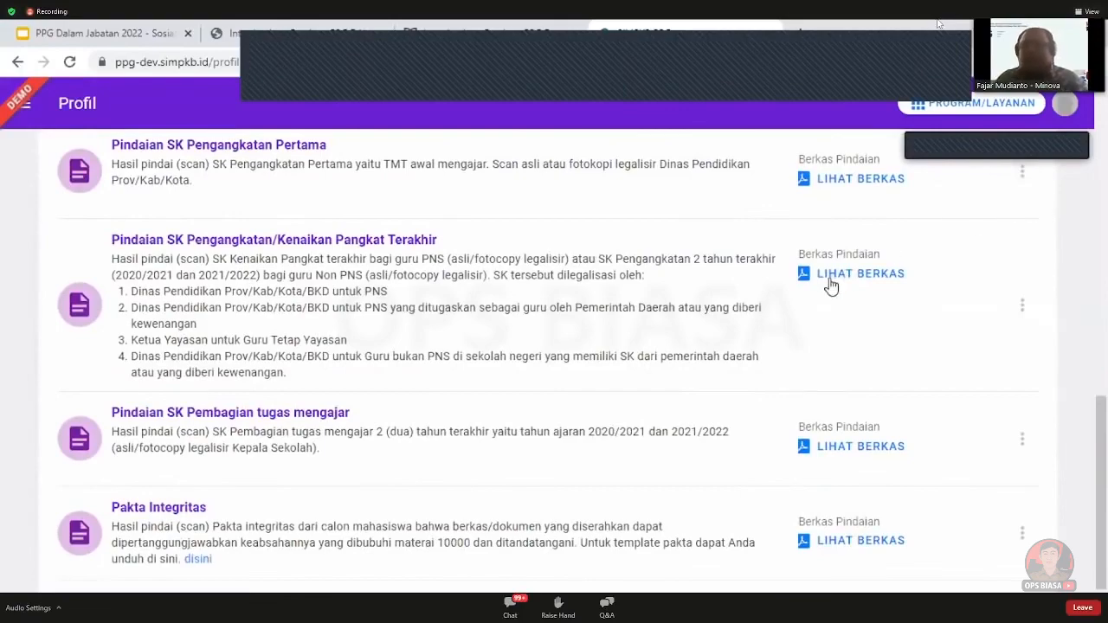
pyautogui.scroll(4, 857, 281)
pyautogui.scroll(-3, 908, 367)
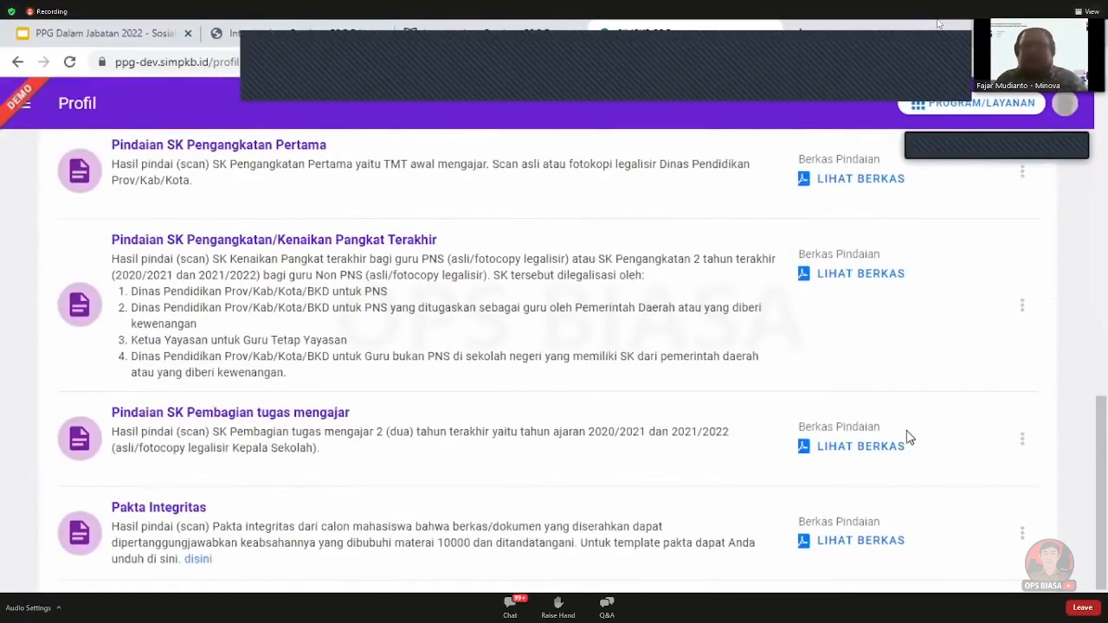
pyautogui.scroll(7, 913, 438)
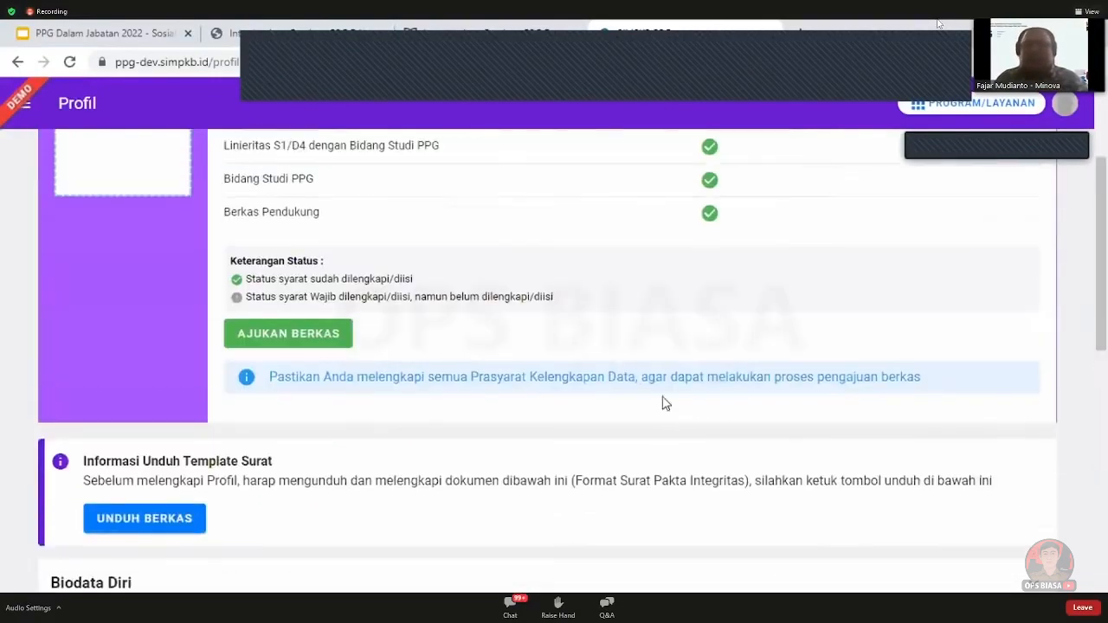
pyautogui.click(322, 342)
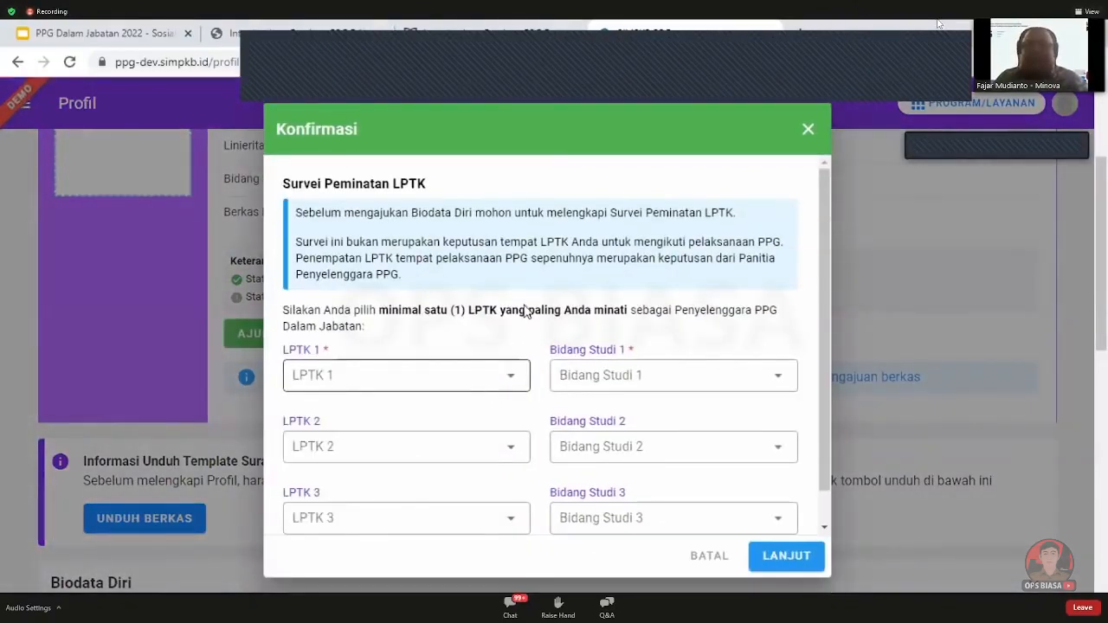
pyautogui.click(446, 378)
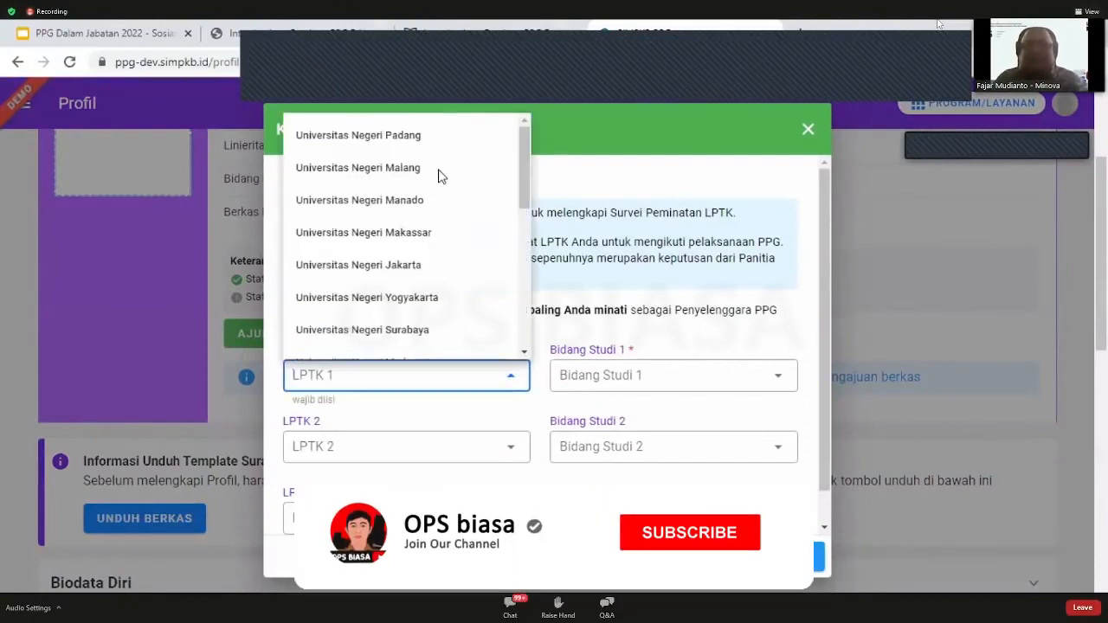
pyautogui.click(684, 377)
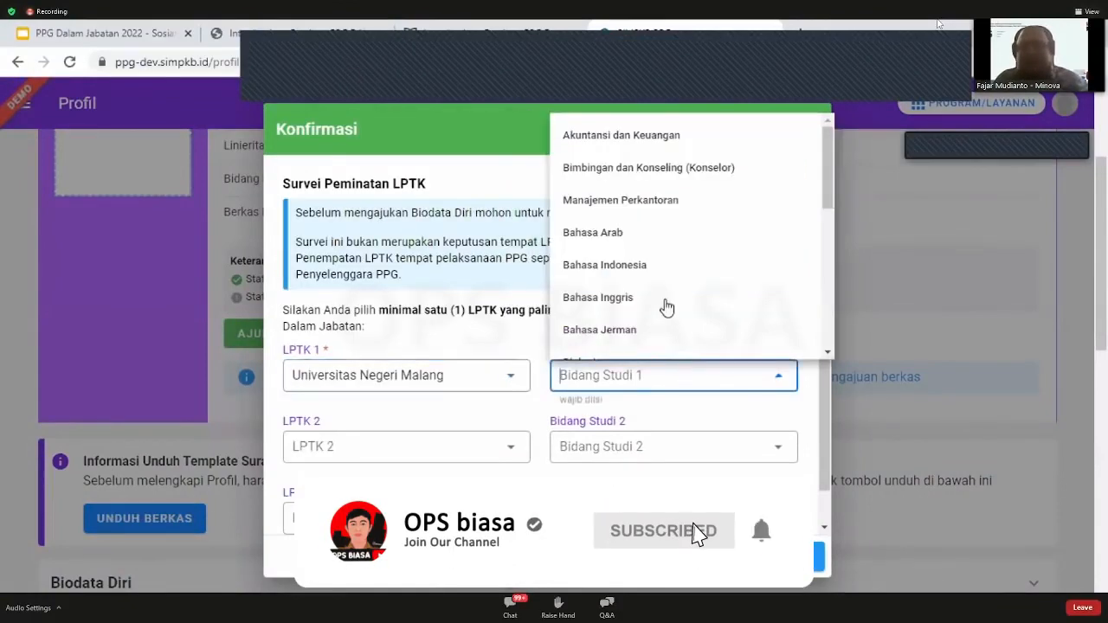
pyautogui.click(664, 272)
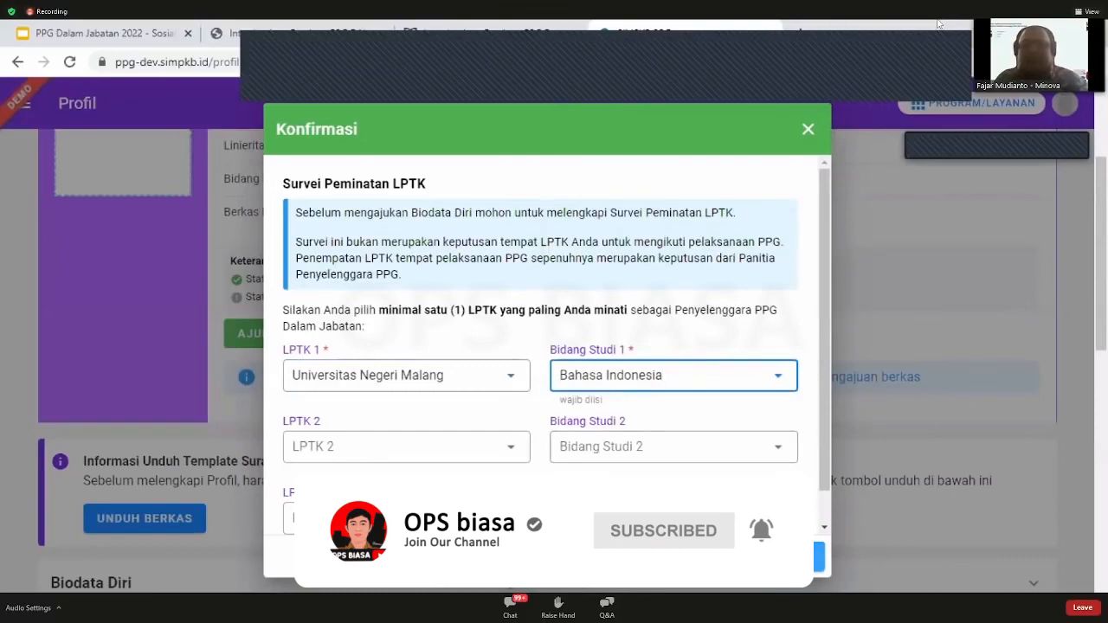
pyautogui.click(784, 556)
pyautogui.click(783, 426)
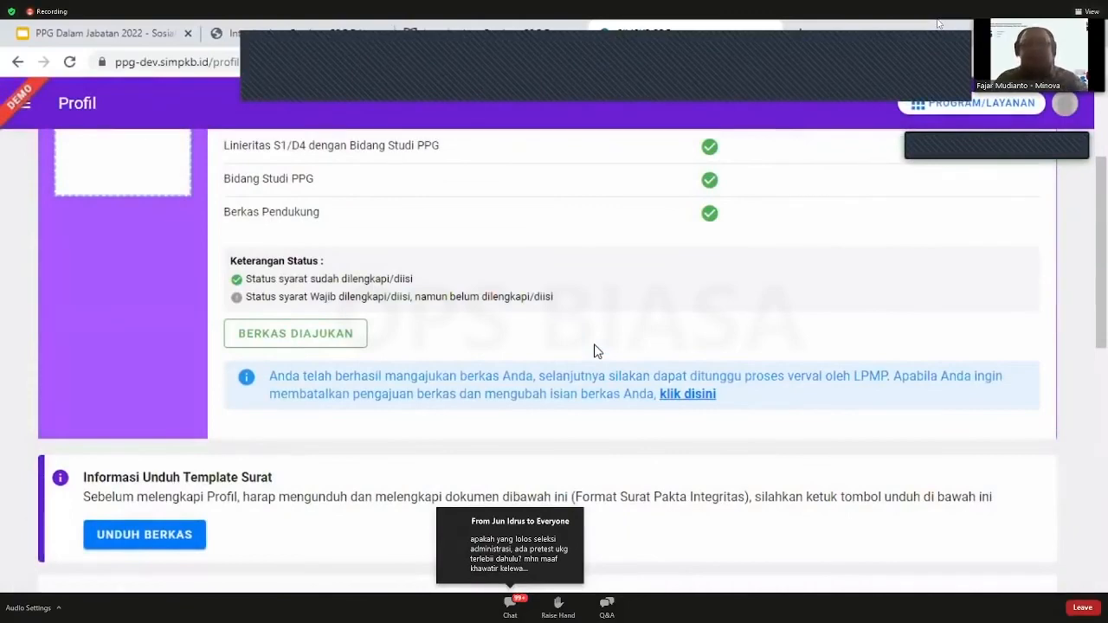
pyautogui.scroll(2, 594, 350)
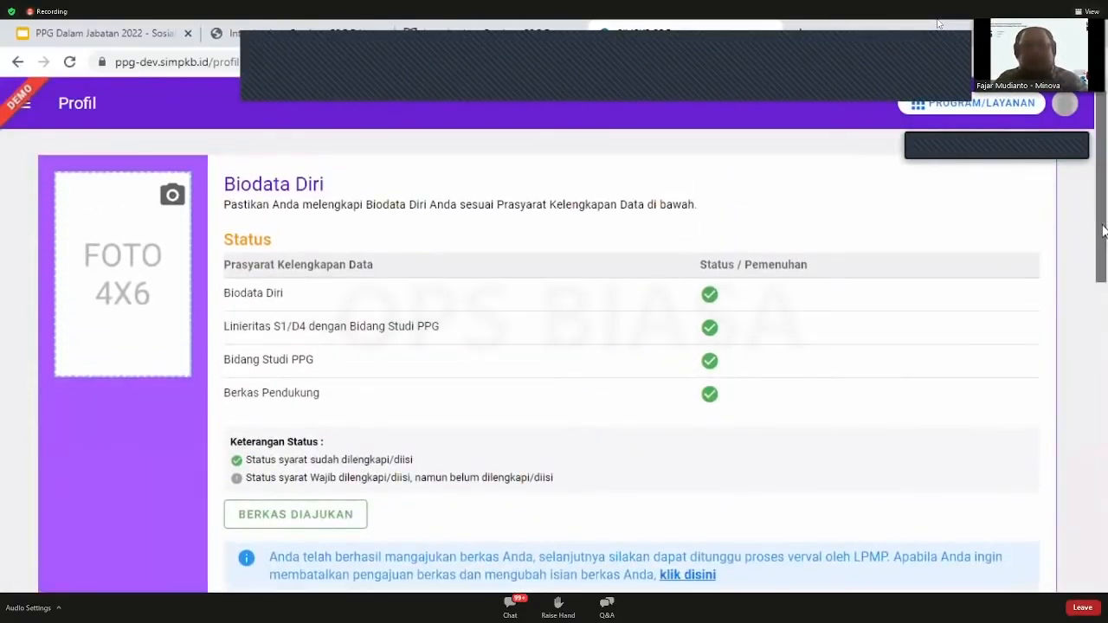
pyautogui.moveTo(1103, 230); pyautogui.dragTo(1103, 239)
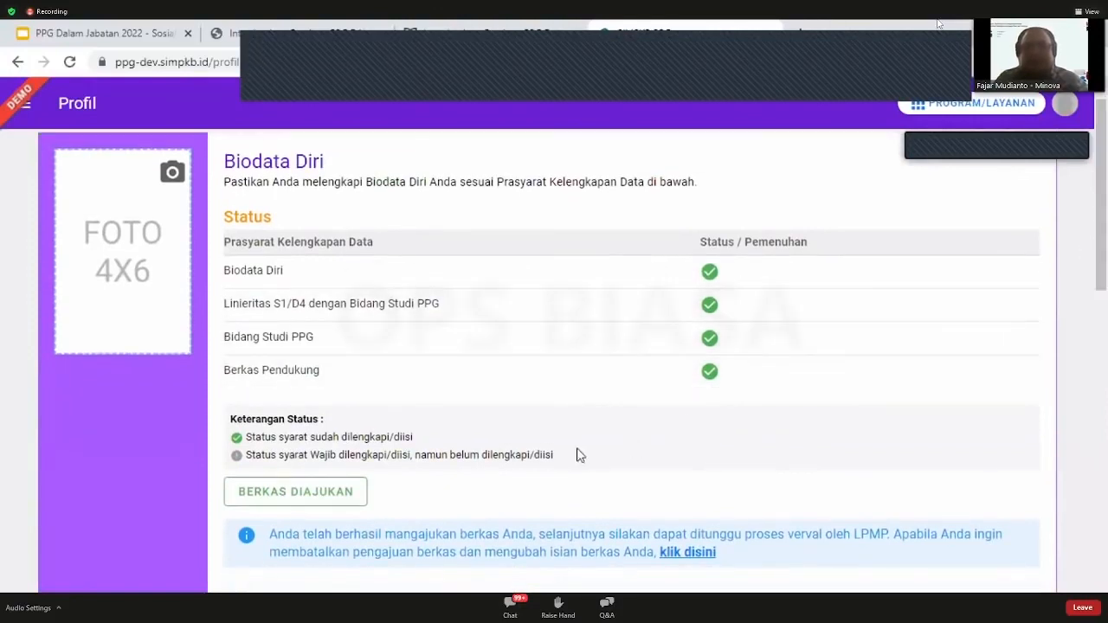